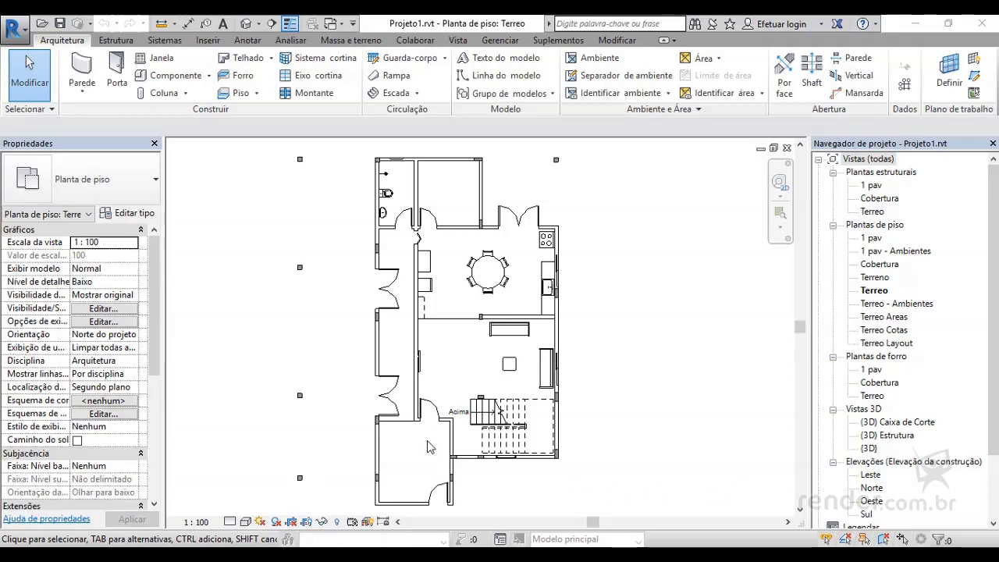
Step: Align the entry room's top wall with the stair railing's edge line using AL
{"action": "mouse_move", "coordinate": [629, 400]}
{"action": "middle_mouse_down"}
{"action": "mouse_move", "coordinate": [645, 392]}
{"action": "mouse_move", "coordinate": [644, 410]}
{"action": "mouse_move", "coordinate": [642, 395]}
{"action": "middle_mouse_up"}
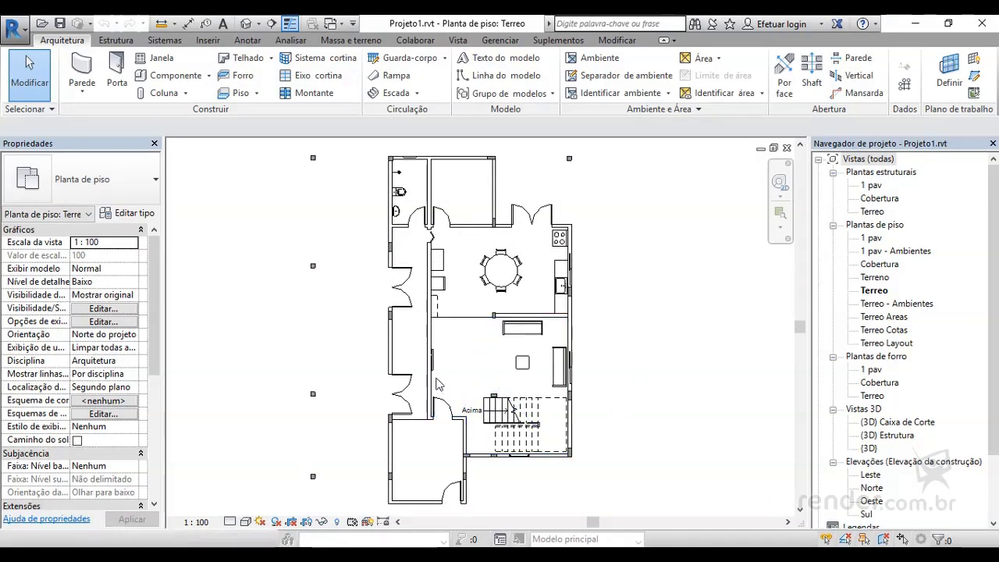
{"action": "scroll", "coordinate": [433, 369], "scroll_direction": "up", "scroll_amount": 1}
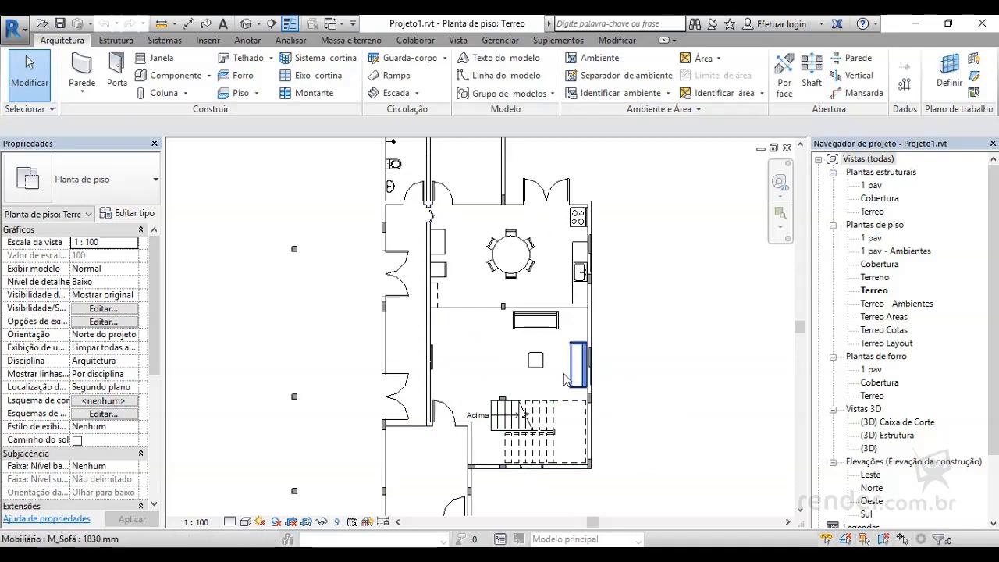
{"action": "mouse_move", "coordinate": [464, 407]}
{"action": "middle_mouse_down"}
{"action": "mouse_move", "coordinate": [463, 266]}
{"action": "mouse_move", "coordinate": [459, 499]}
{"action": "mouse_move", "coordinate": [463, 330]}
{"action": "middle_mouse_up"}
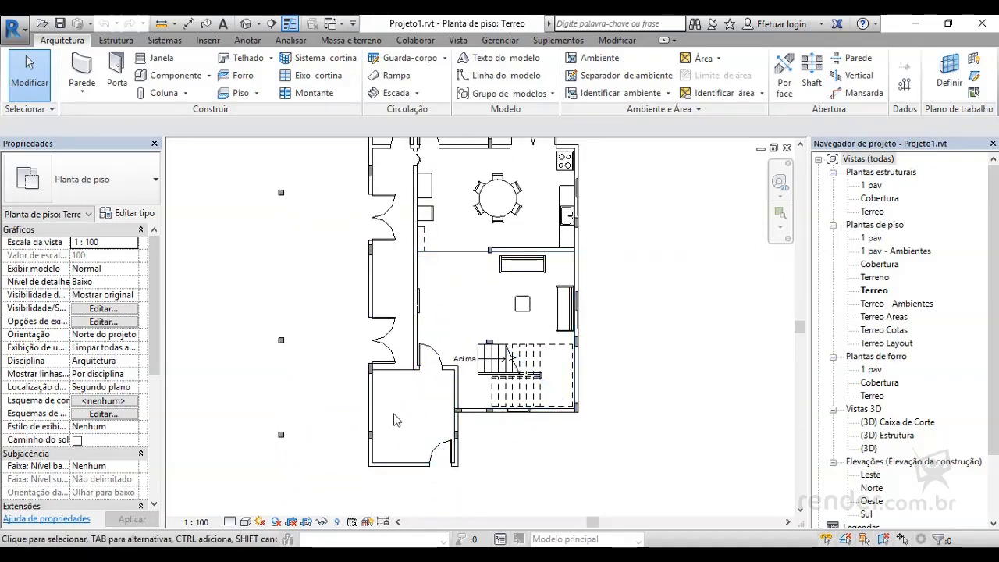
{"action": "scroll", "coordinate": [419, 404], "scroll_direction": "up", "scroll_amount": 2}
{"action": "scroll", "coordinate": [425, 405], "scroll_direction": "up", "scroll_amount": 2}
{"action": "mouse_move", "coordinate": [429, 405]}
{"action": "middle_mouse_down"}
{"action": "mouse_move", "coordinate": [395, 473]}
{"action": "mouse_move", "coordinate": [377, 340]}
{"action": "mouse_move", "coordinate": [383, 366]}
{"action": "middle_mouse_up"}
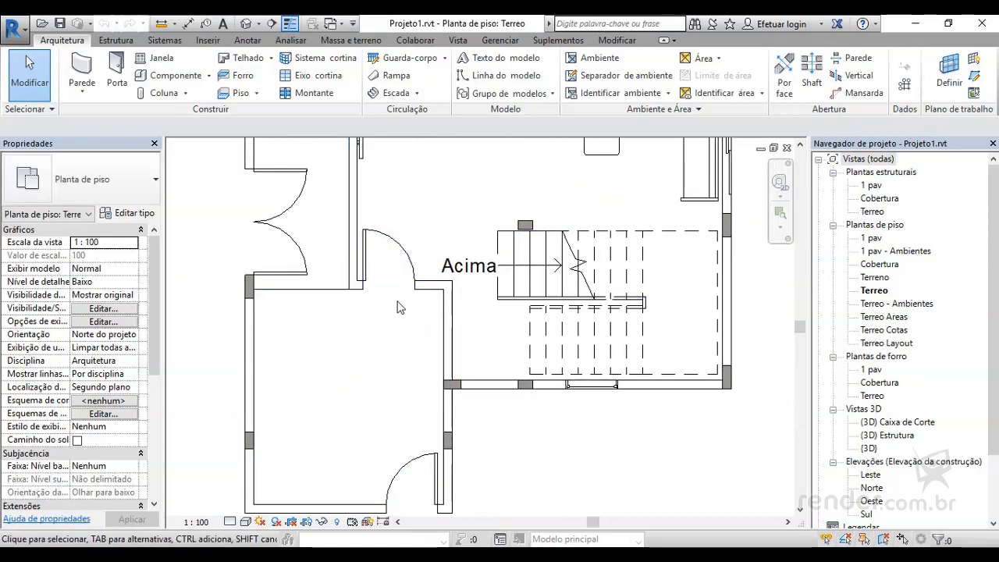
{"action": "scroll", "coordinate": [412, 326], "scroll_direction": "up", "scroll_amount": 1}
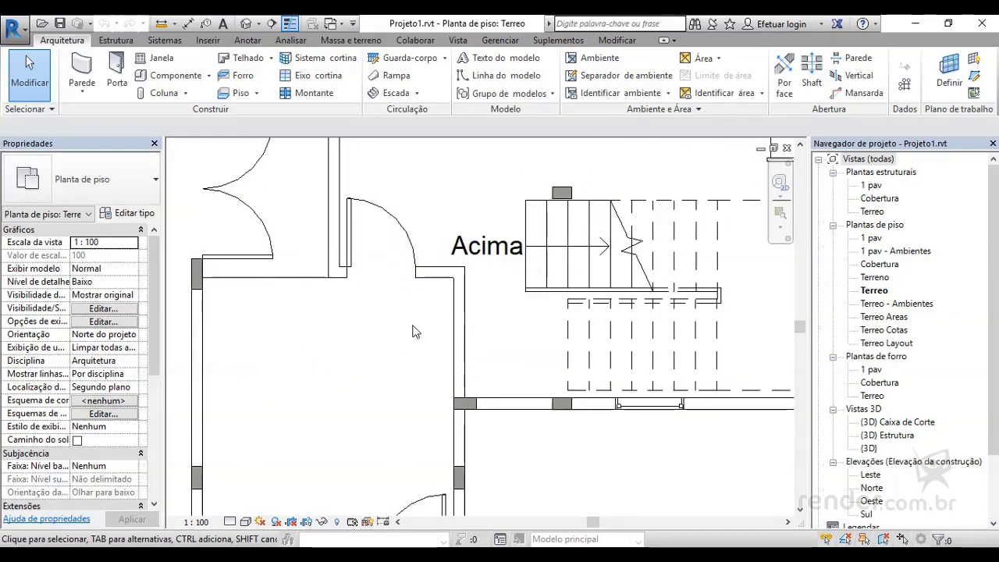
{"action": "scroll", "coordinate": [414, 330], "scroll_direction": "up", "scroll_amount": 1}
{"action": "key", "text": "a"}
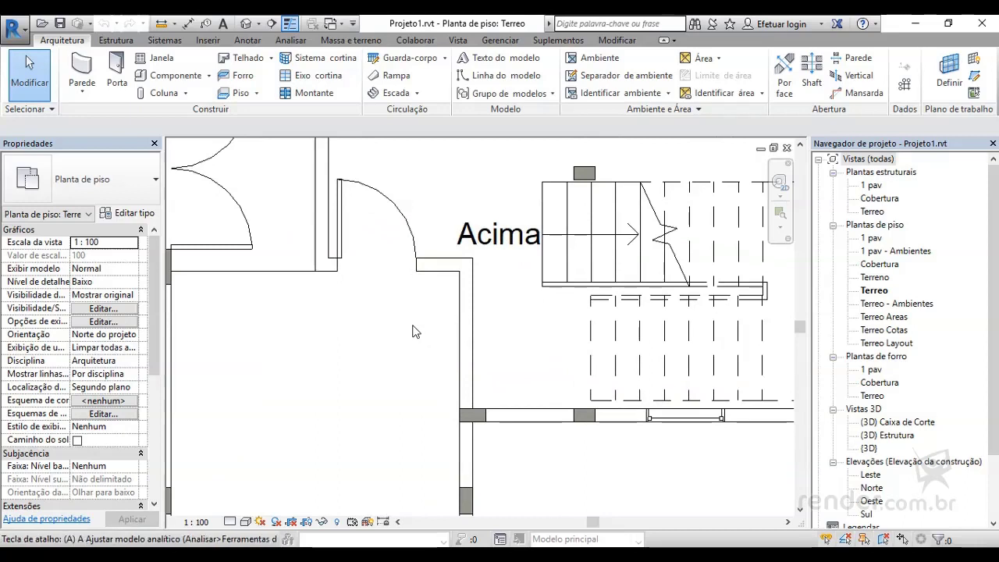
{"action": "key", "text": "l"}
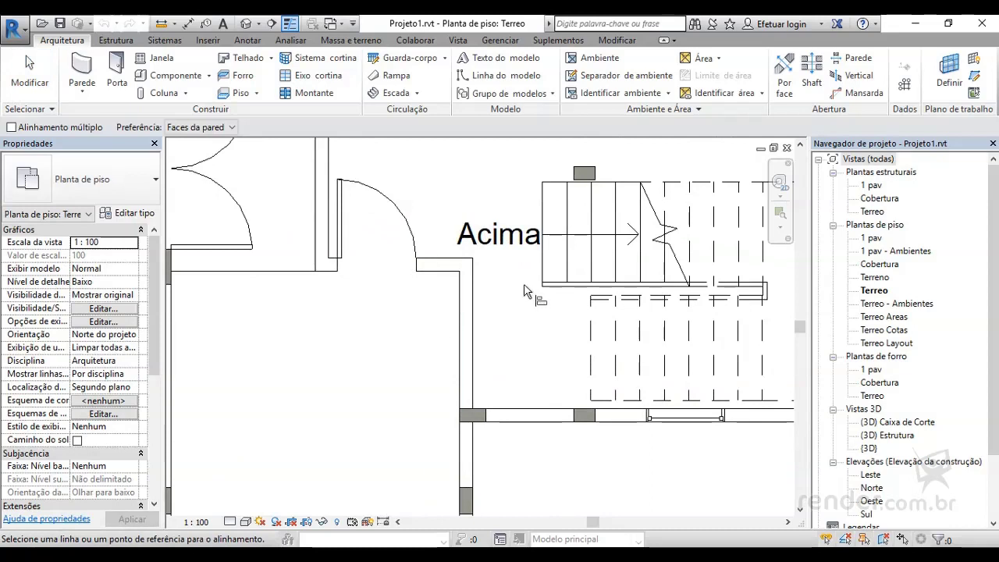
{"action": "scroll", "coordinate": [524, 291], "scroll_direction": "up", "scroll_amount": 2}
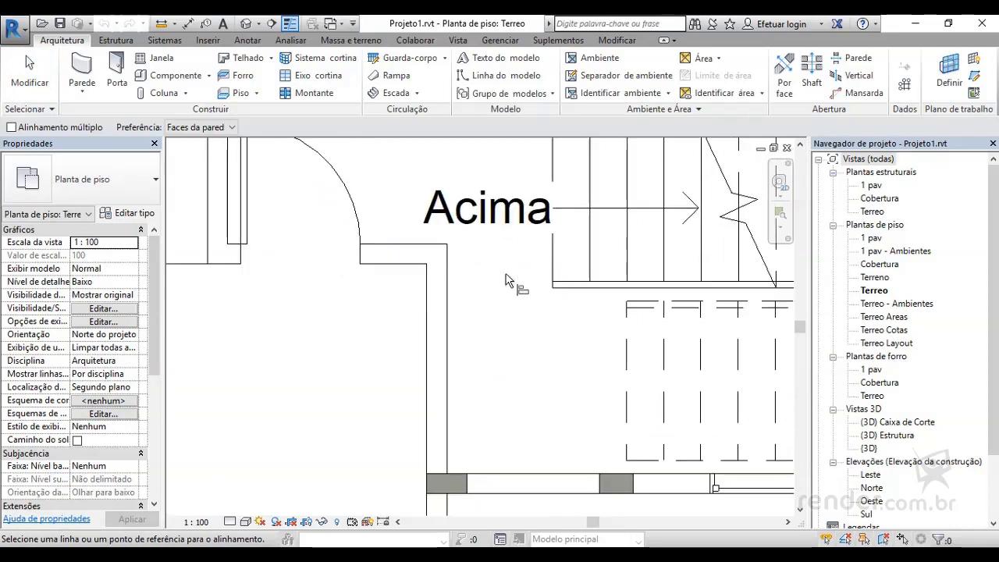
{"action": "left_click", "coordinate": [644, 307]}
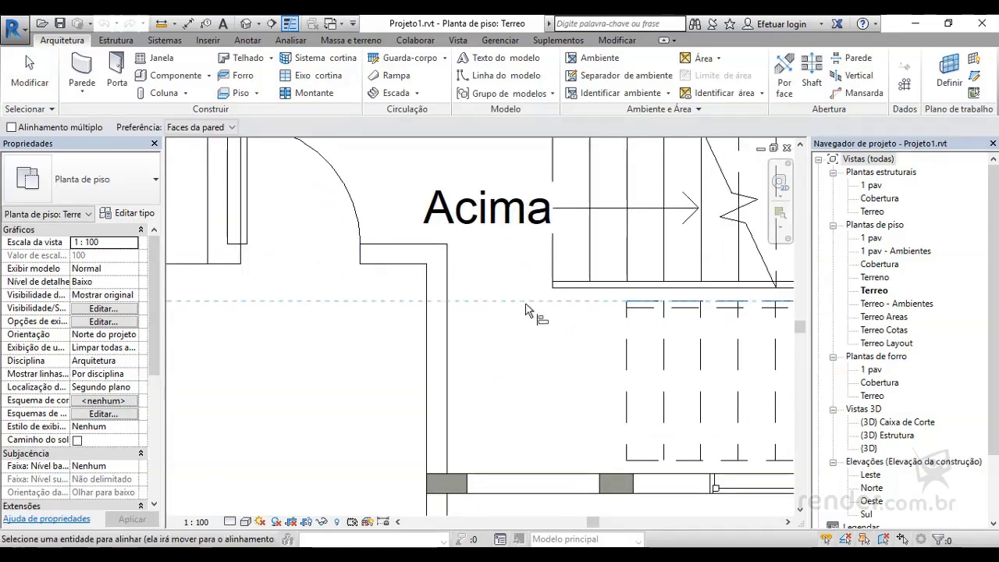
{"action": "left_click", "coordinate": [422, 247]}
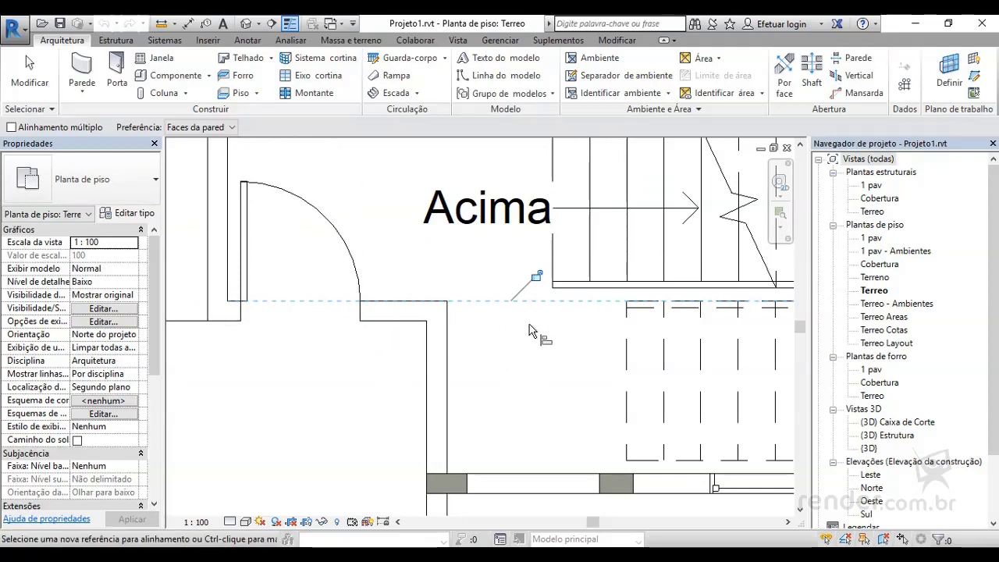
Step: Align the grey column's bottom edge to the entry room's wall line
{"action": "scroll", "coordinate": [449, 330], "scroll_direction": "down", "scroll_amount": 3}
{"action": "middle_click_drag", "start_coordinate": [404, 346], "coordinate": [486, 367]}
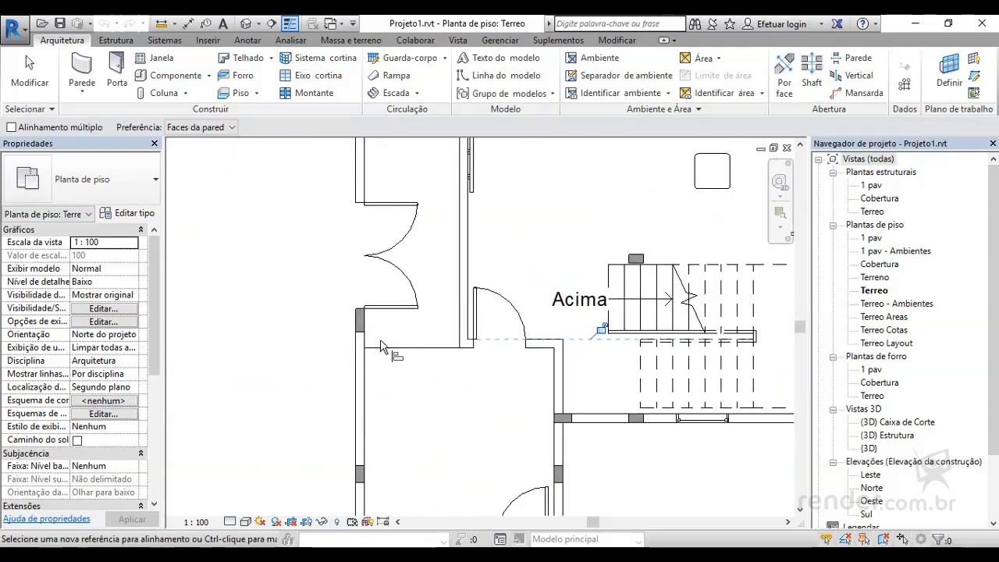
{"action": "middle_click_drag", "start_coordinate": [323, 289], "coordinate": [377, 346]}
{"action": "scroll", "coordinate": [378, 345], "scroll_direction": "up", "scroll_amount": 2}
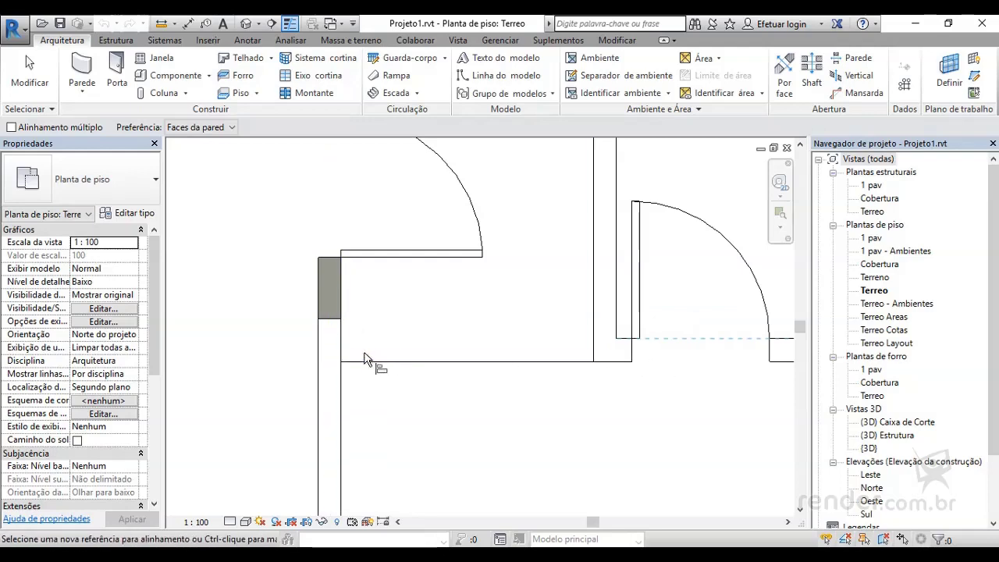
{"action": "scroll", "coordinate": [349, 357], "scroll_direction": "up", "scroll_amount": 2}
{"action": "left_click", "coordinate": [354, 369]}
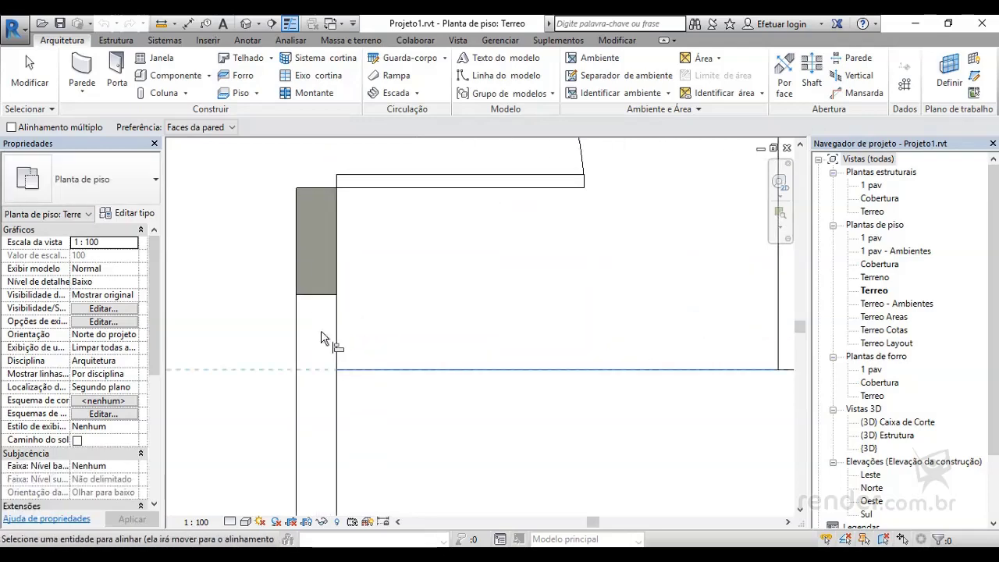
{"action": "left_click", "coordinate": [313, 295]}
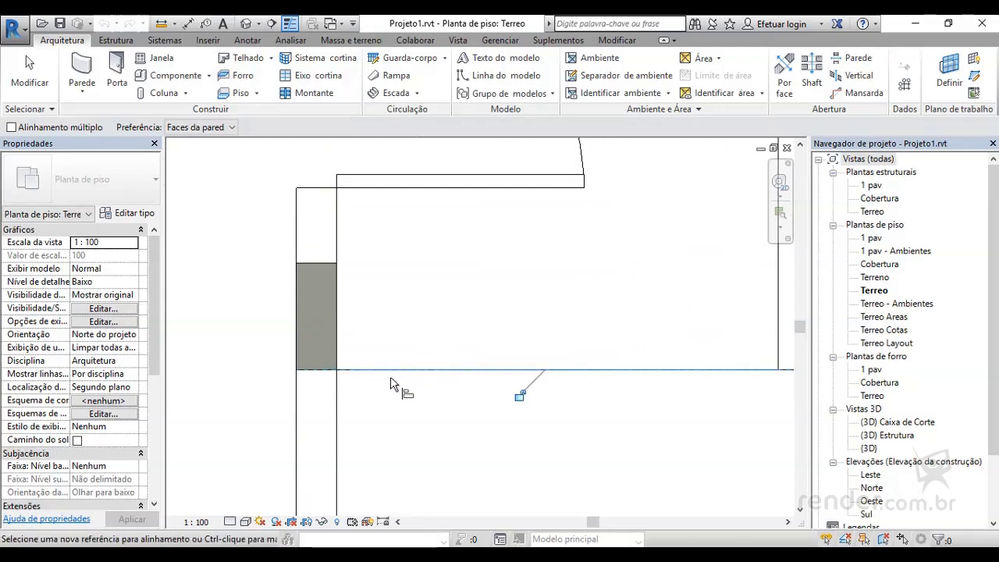
{"action": "key", "text": "Escape"}
{"action": "key", "text": "Escape"}
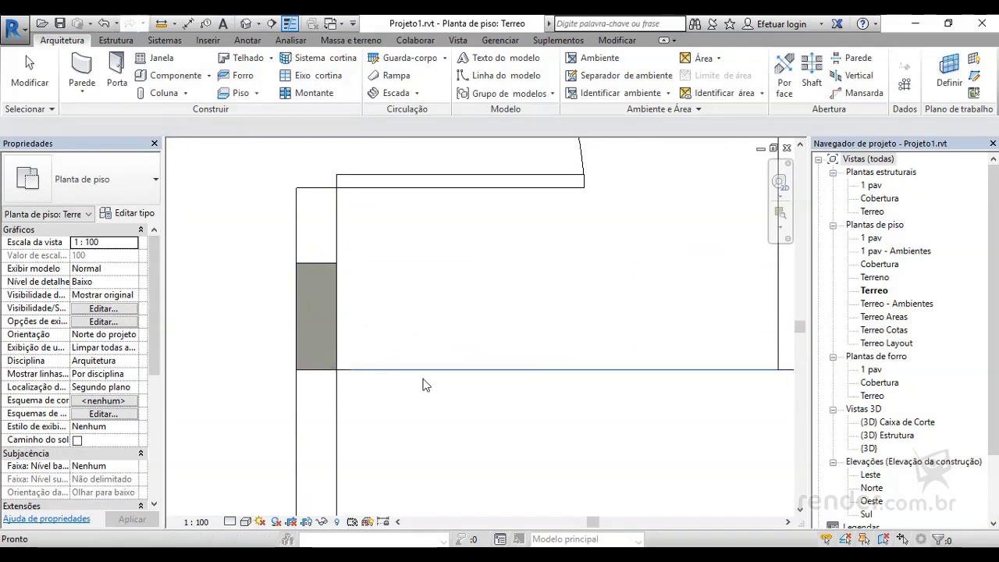
{"action": "scroll", "coordinate": [429, 390], "scroll_direction": "down", "scroll_amount": 5}
{"action": "scroll", "coordinate": [438, 398], "scroll_direction": "down", "scroll_amount": 2}
Step: Set the Terreo plan's Faixa: Nível base to 1 pav to show the upper floor faintly
{"action": "middle_click_drag", "start_coordinate": [457, 390], "coordinate": [357, 334]}
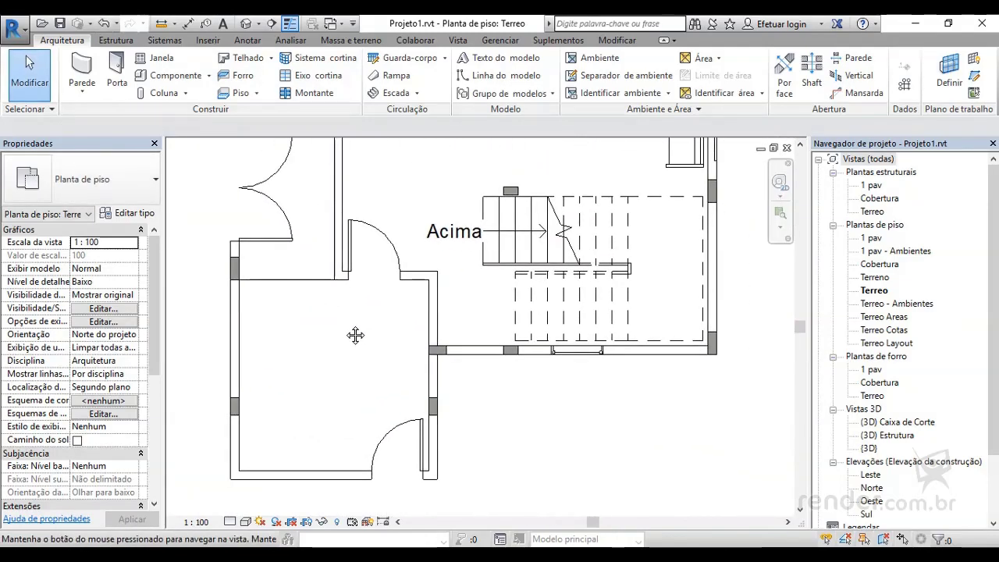
{"action": "scroll", "coordinate": [269, 281], "scroll_direction": "down", "scroll_amount": 1}
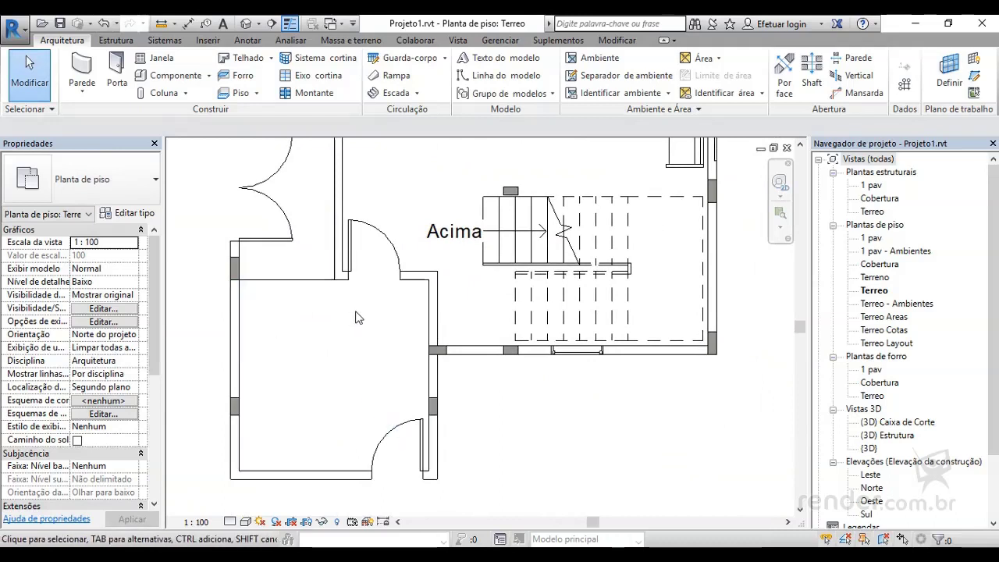
{"action": "middle_click_drag", "start_coordinate": [355, 316], "coordinate": [413, 321]}
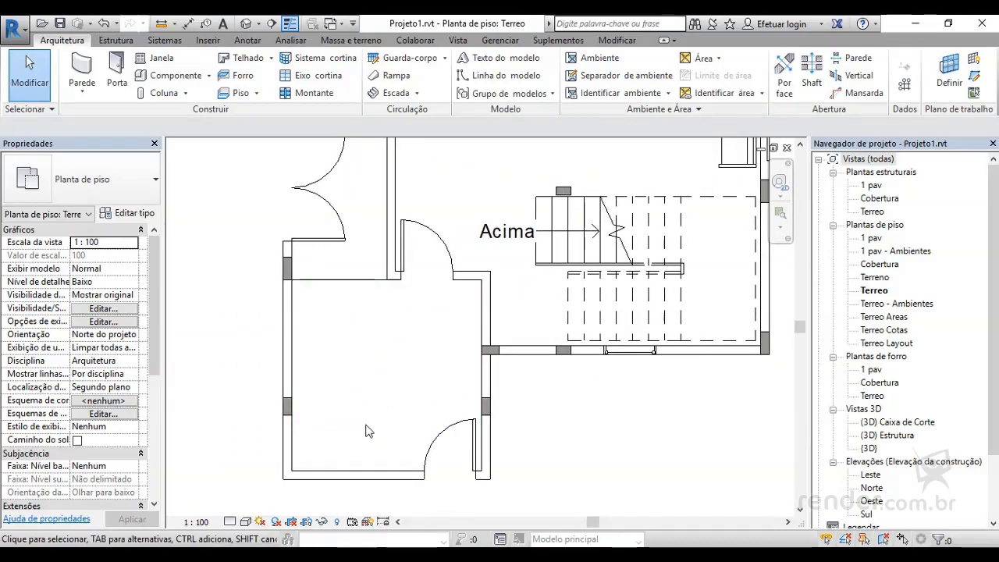
{"action": "mouse_move", "coordinate": [367, 429]}
{"action": "middle_mouse_down"}
{"action": "mouse_move", "coordinate": [397, 426]}
{"action": "mouse_move", "coordinate": [389, 421]}
{"action": "middle_mouse_up"}
{"action": "scroll", "coordinate": [60, 455], "scroll_direction": "down", "scroll_amount": 1}
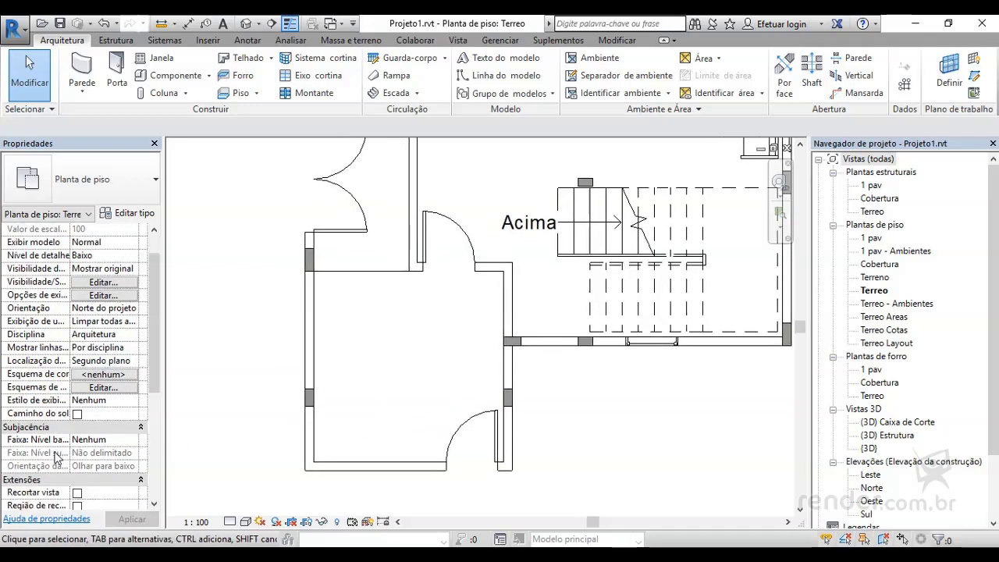
{"action": "left_click", "coordinate": [133, 441]}
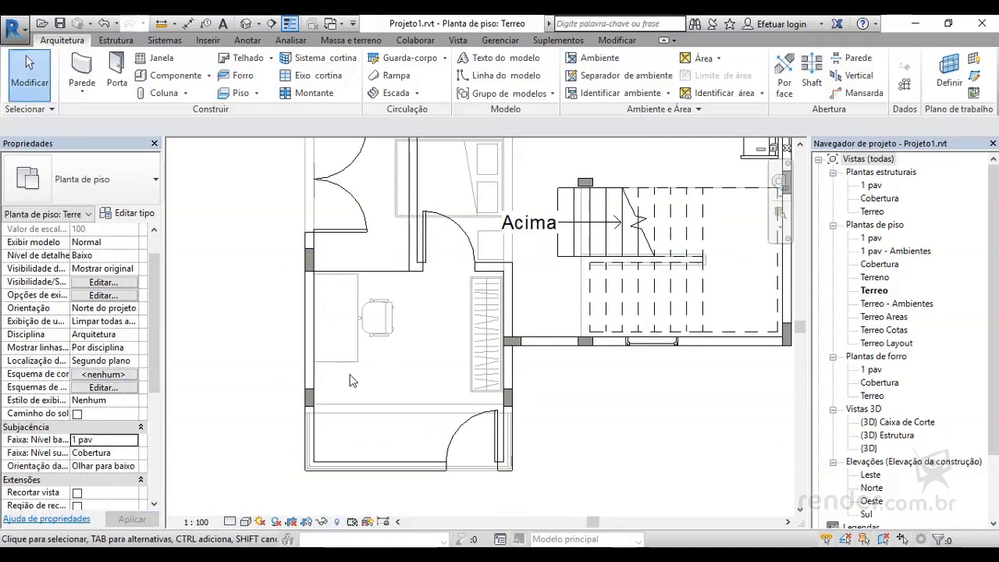
{"action": "scroll", "coordinate": [333, 432], "scroll_direction": "up", "scroll_amount": 2}
{"action": "scroll", "coordinate": [466, 420], "scroll_direction": "up", "scroll_amount": 1}
{"action": "scroll", "coordinate": [491, 421], "scroll_direction": "up", "scroll_amount": 1}
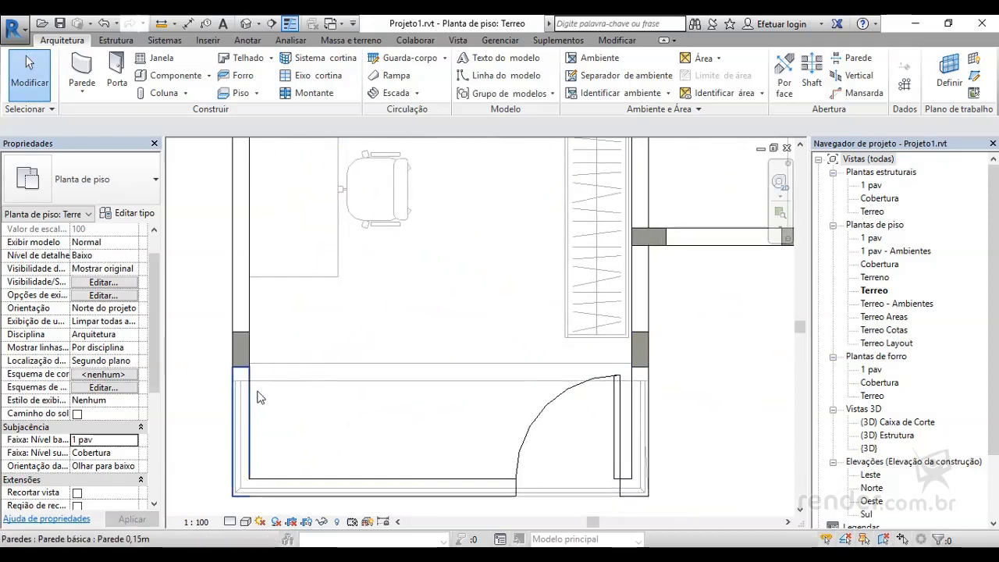
{"action": "scroll", "coordinate": [265, 395], "scroll_direction": "up", "scroll_amount": 3}
{"action": "middle_click_drag", "start_coordinate": [286, 400], "coordinate": [395, 422]}
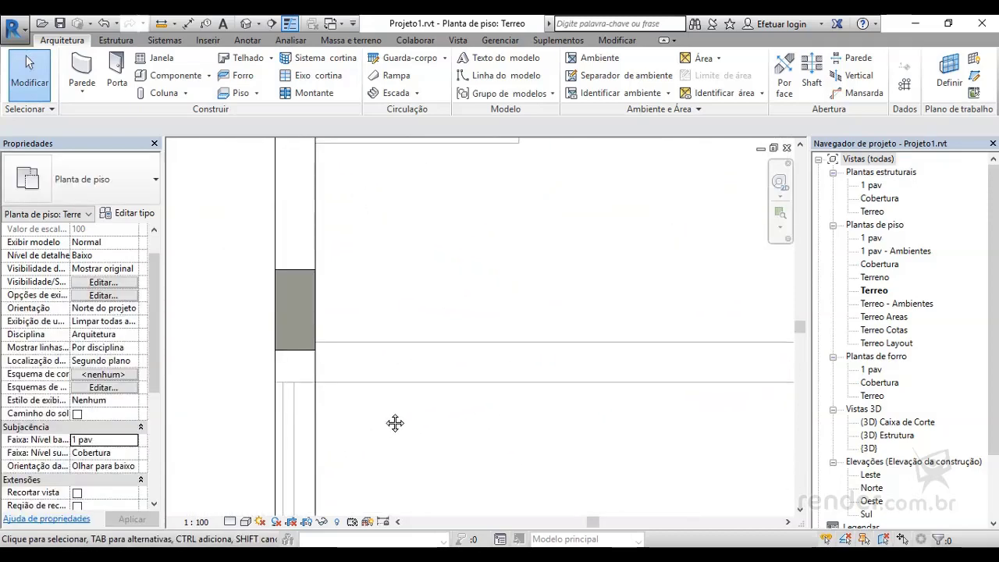
{"action": "key", "text": "a"}
{"action": "key", "text": "l"}
{"action": "scroll", "coordinate": [366, 409], "scroll_direction": "up", "scroll_amount": 1}
{"action": "scroll", "coordinate": [320, 394], "scroll_direction": "up", "scroll_amount": 1}
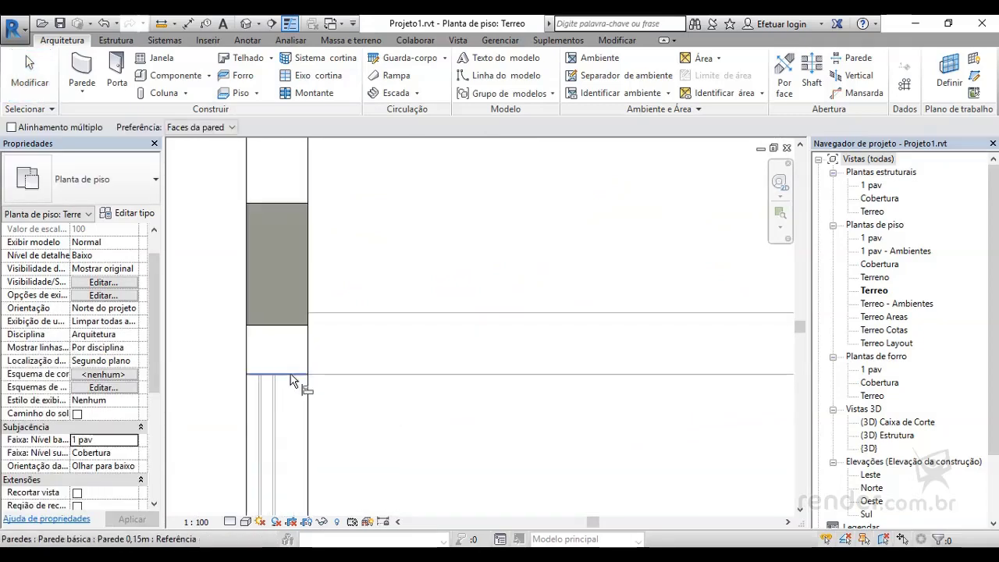
{"action": "left_click", "coordinate": [289, 374]}
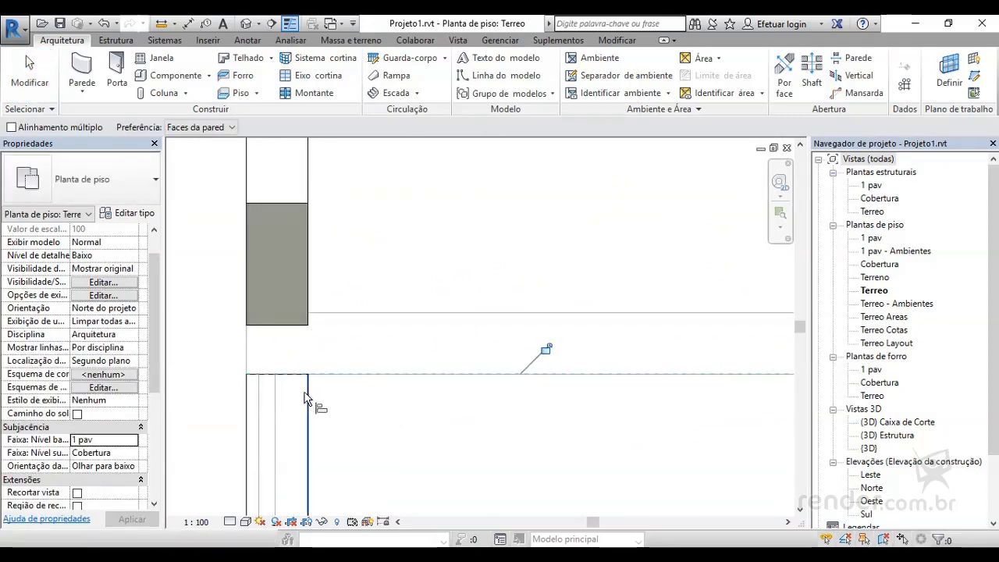
{"action": "left_click", "coordinate": [291, 326]}
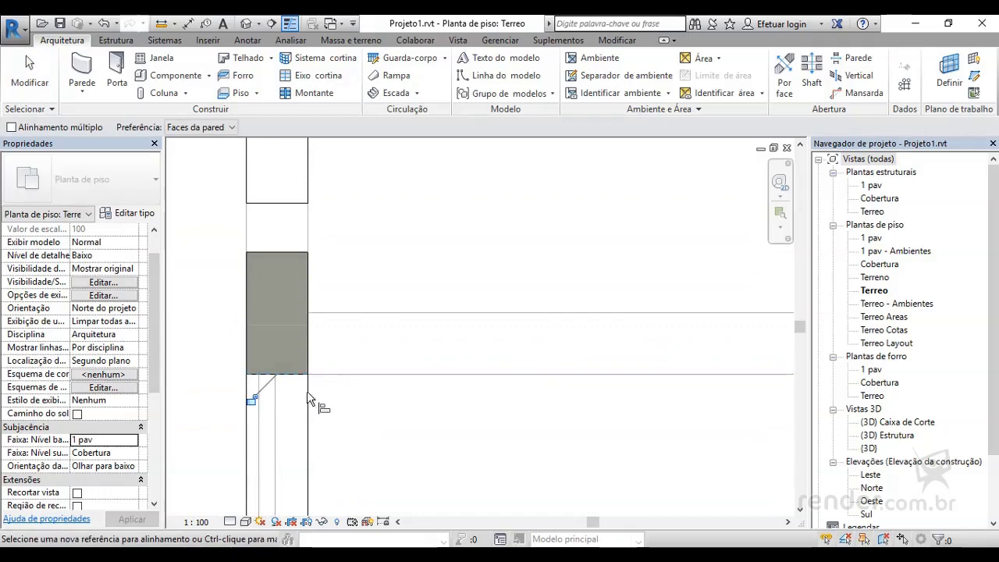
{"action": "left_click", "coordinate": [284, 251]}
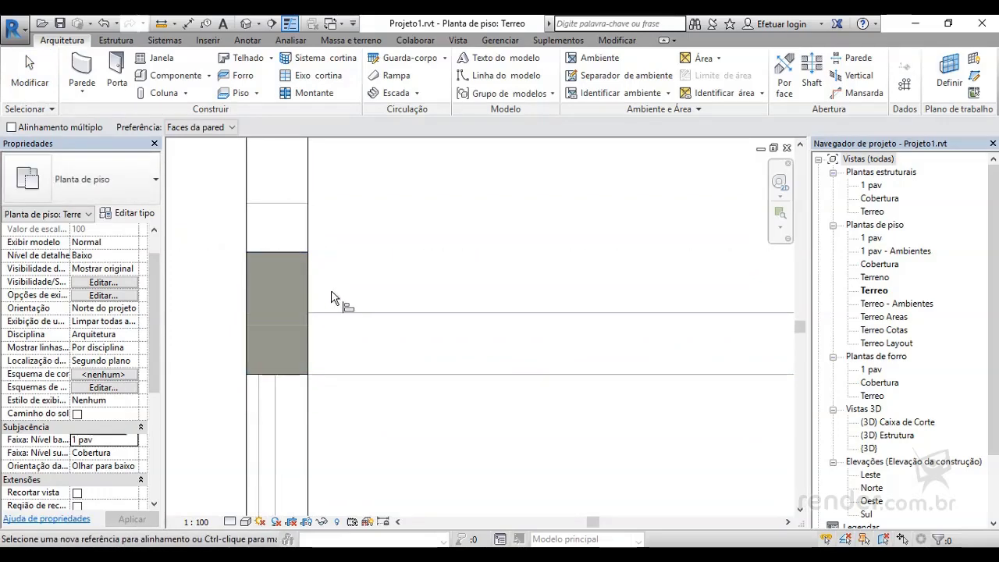
{"action": "scroll", "coordinate": [344, 302], "scroll_direction": "down", "scroll_amount": 2}
{"action": "mouse_move", "coordinate": [533, 341]}
{"action": "middle_mouse_down"}
{"action": "mouse_move", "coordinate": [410, 348]}
{"action": "mouse_move", "coordinate": [591, 289]}
{"action": "middle_mouse_up"}
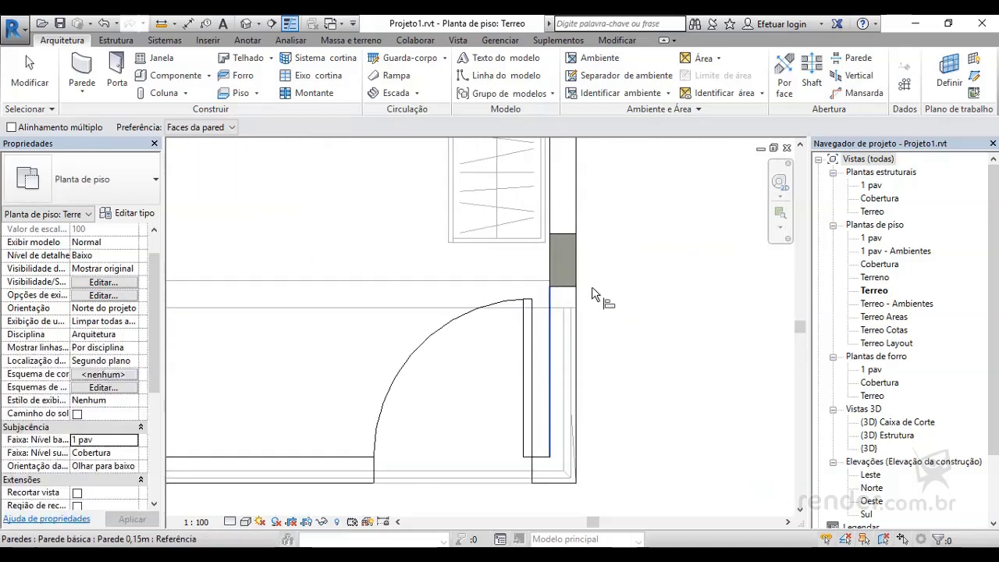
{"action": "scroll", "coordinate": [630, 286], "scroll_direction": "up", "scroll_amount": 2}
{"action": "left_click", "coordinate": [475, 343]}
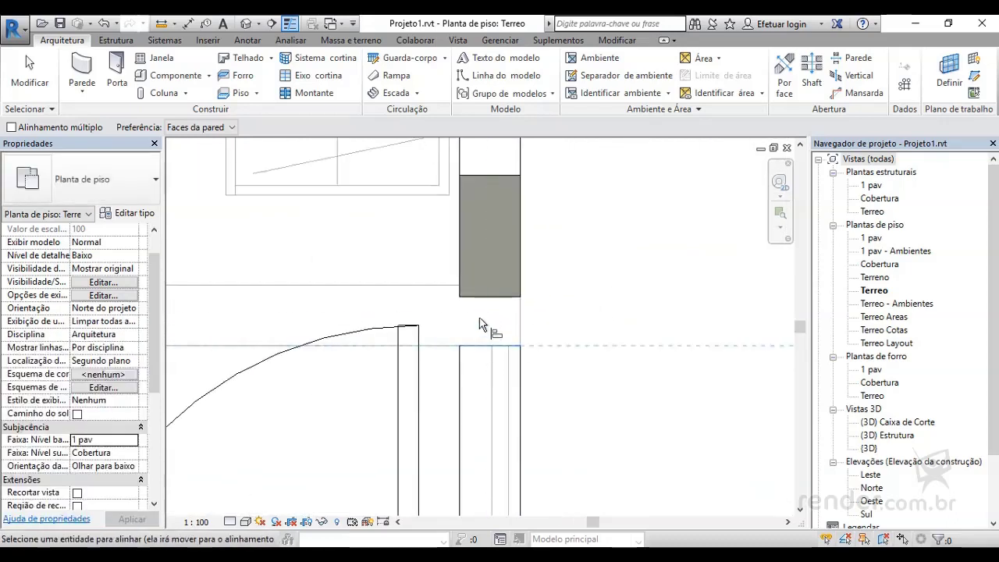
{"action": "left_click", "coordinate": [479, 301]}
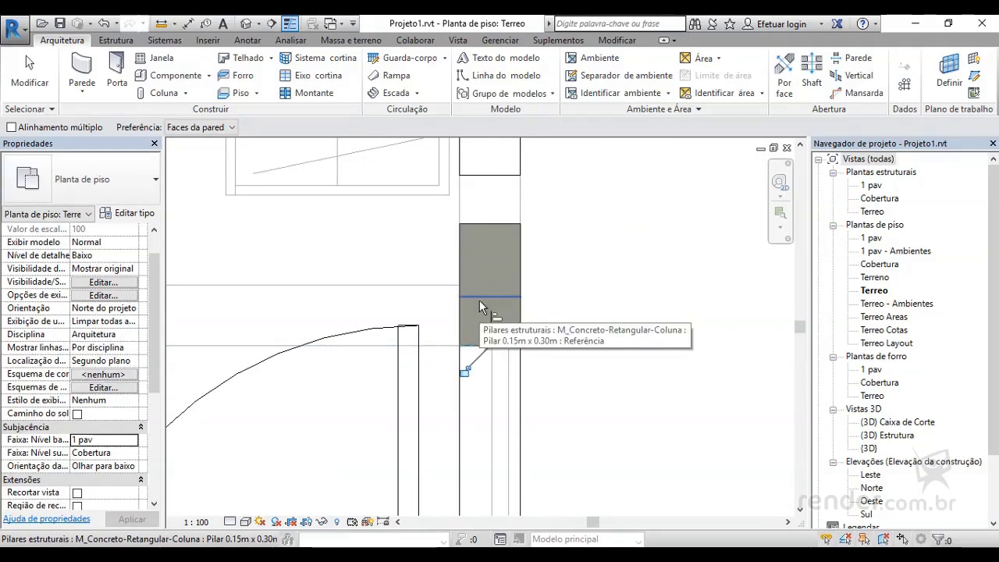
{"action": "key", "text": "Escape"}
{"action": "scroll", "coordinate": [438, 304], "scroll_direction": "down", "scroll_amount": 4}
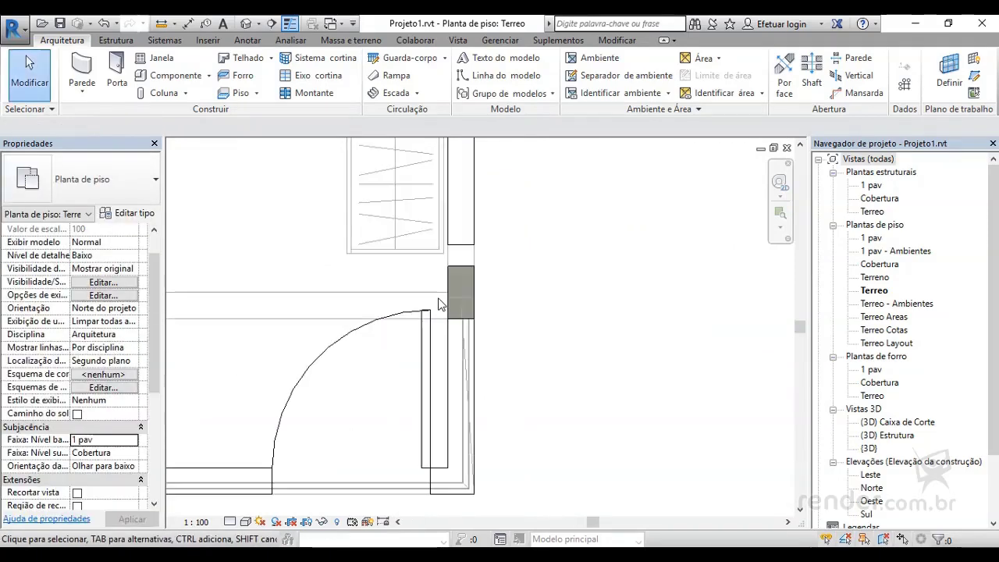
{"action": "scroll", "coordinate": [439, 305], "scroll_direction": "down", "scroll_amount": 3}
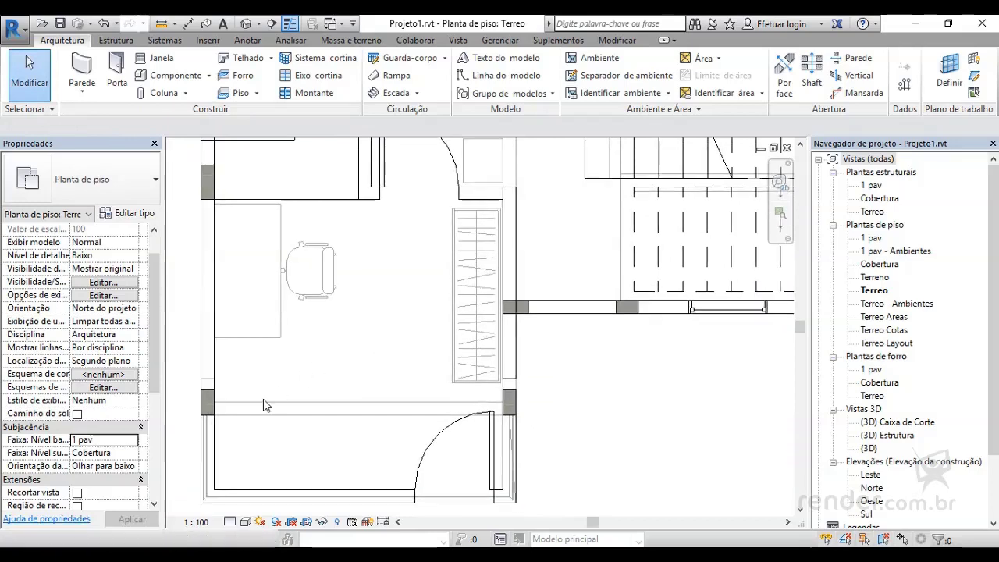
{"action": "scroll", "coordinate": [545, 410], "scroll_direction": "up", "scroll_amount": 4}
{"action": "key", "text": "a"}
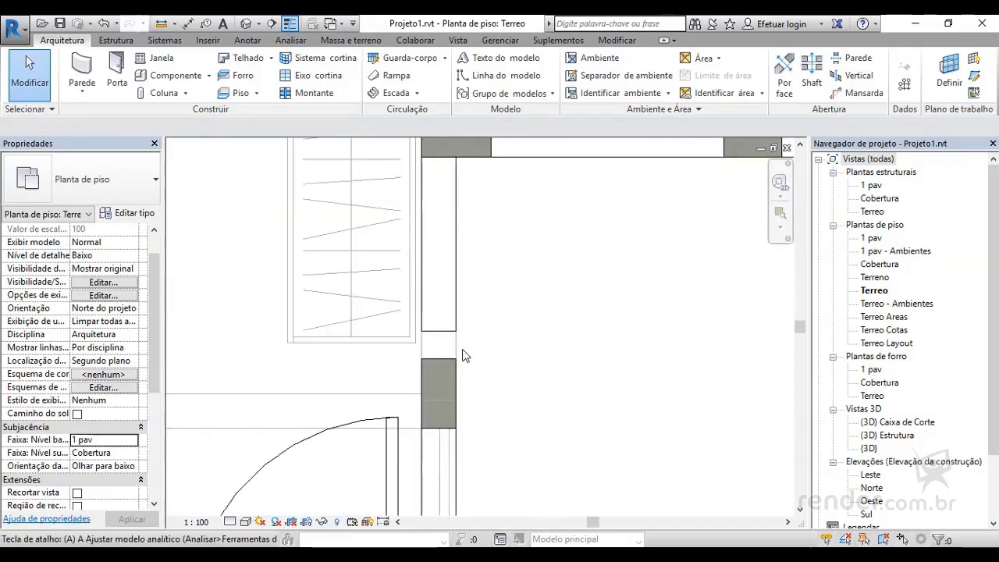
{"action": "key", "text": "l"}
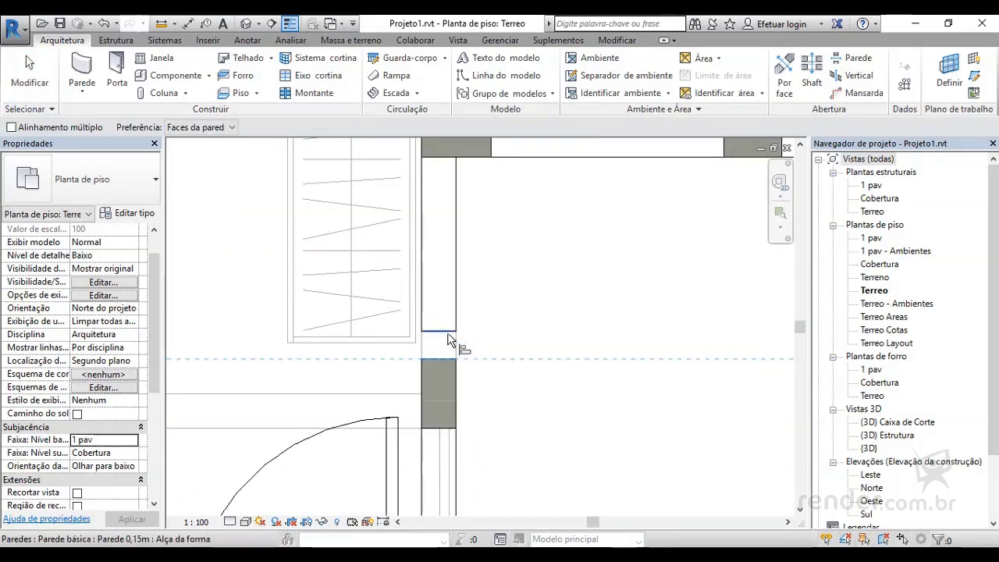
{"action": "key", "text": "Escape"}
{"action": "key", "text": "Escape"}
{"action": "scroll", "coordinate": [468, 374], "scroll_direction": "down", "scroll_amount": 3}
{"action": "scroll", "coordinate": [472, 374], "scroll_direction": "down", "scroll_amount": 2}
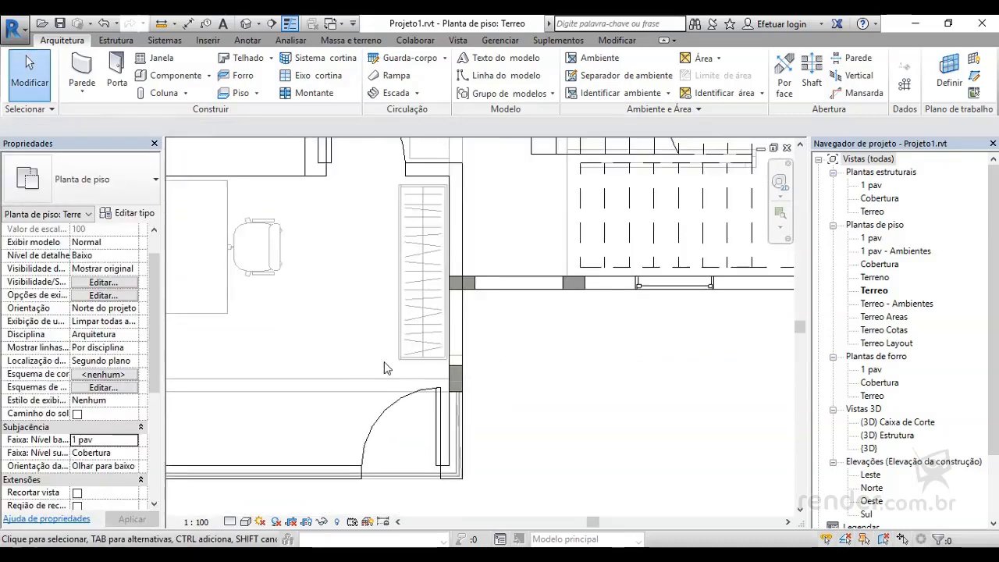
{"action": "mouse_move", "coordinate": [472, 375]}
{"action": "middle_mouse_down"}
{"action": "mouse_move", "coordinate": [484, 372]}
{"action": "mouse_move", "coordinate": [458, 386]}
{"action": "mouse_move", "coordinate": [451, 462]}
{"action": "middle_mouse_up"}
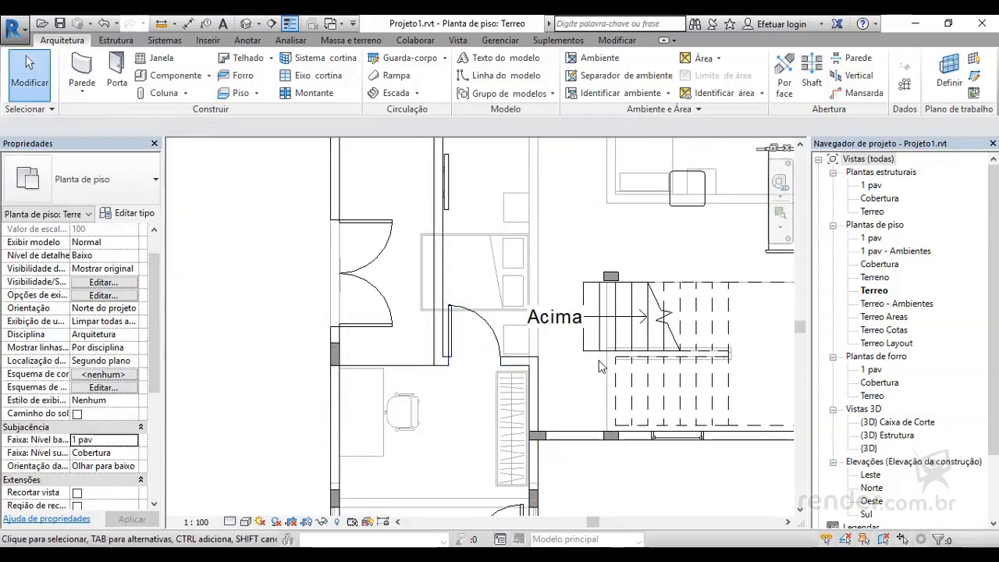
Step: Snap the grey column's bottom edge to the wall face below it
{"action": "mouse_move", "coordinate": [511, 232]}
{"action": "middle_mouse_down"}
{"action": "mouse_move", "coordinate": [468, 437]}
{"action": "mouse_move", "coordinate": [459, 334]}
{"action": "middle_mouse_up"}
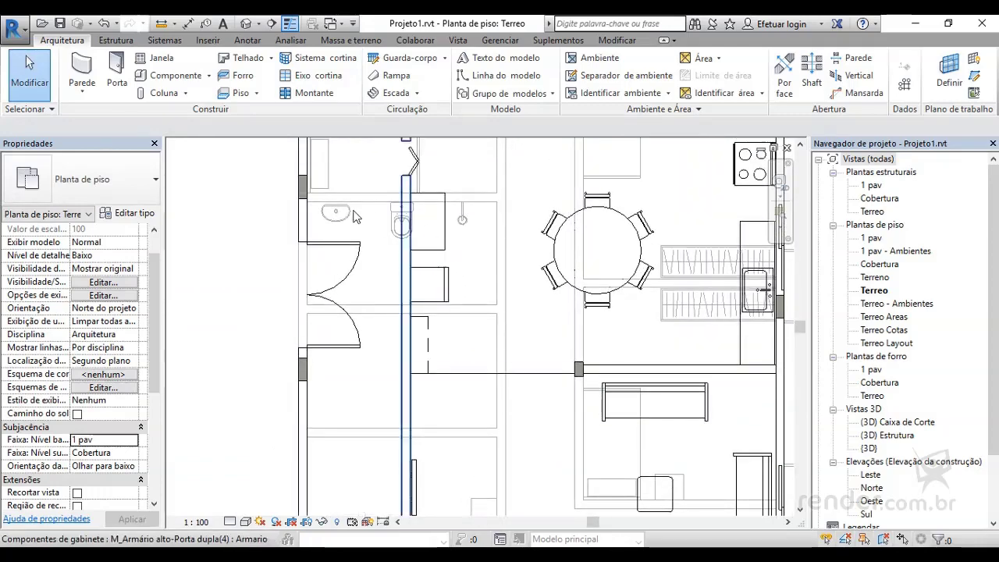
{"action": "mouse_move", "coordinate": [294, 140]}
{"action": "middle_mouse_down"}
{"action": "mouse_move", "coordinate": [390, 377]}
{"action": "mouse_move", "coordinate": [391, 420]}
{"action": "middle_mouse_up"}
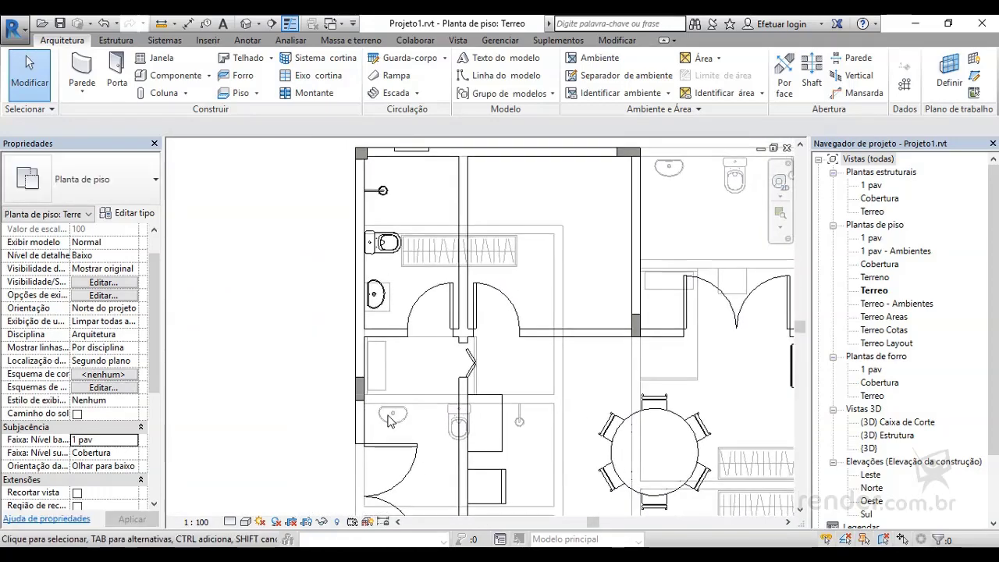
{"action": "scroll", "coordinate": [373, 417], "scroll_direction": "up", "scroll_amount": 5}
{"action": "scroll", "coordinate": [352, 397], "scroll_direction": "up", "scroll_amount": 2}
{"action": "scroll", "coordinate": [353, 396], "scroll_direction": "up", "scroll_amount": 2}
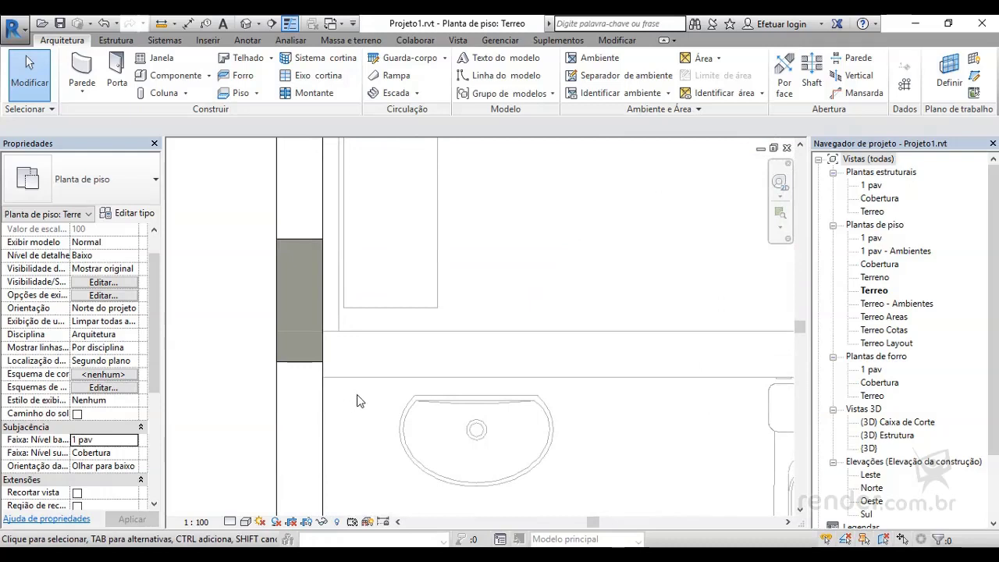
{"action": "key", "text": "l"}
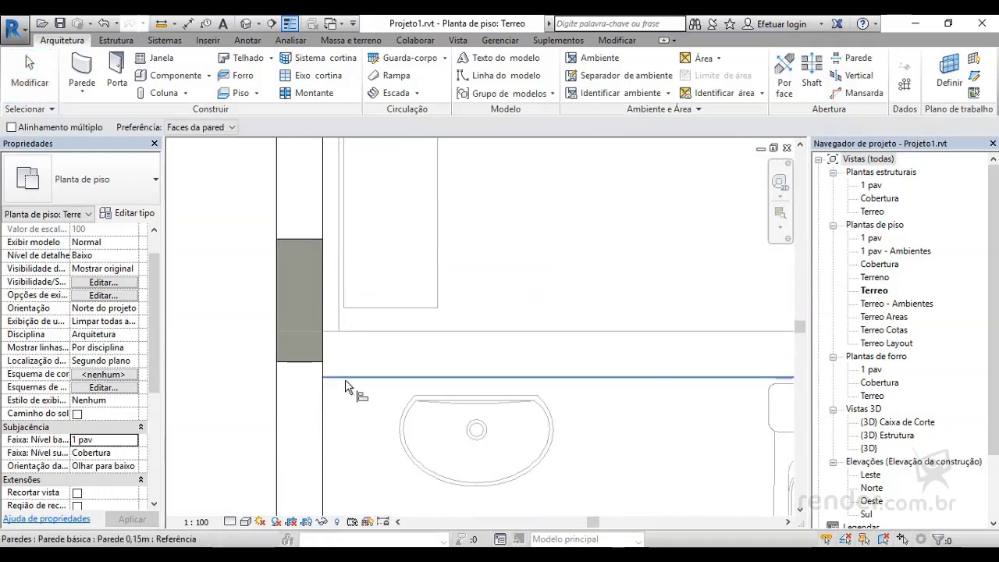
{"action": "left_click", "coordinate": [345, 378]}
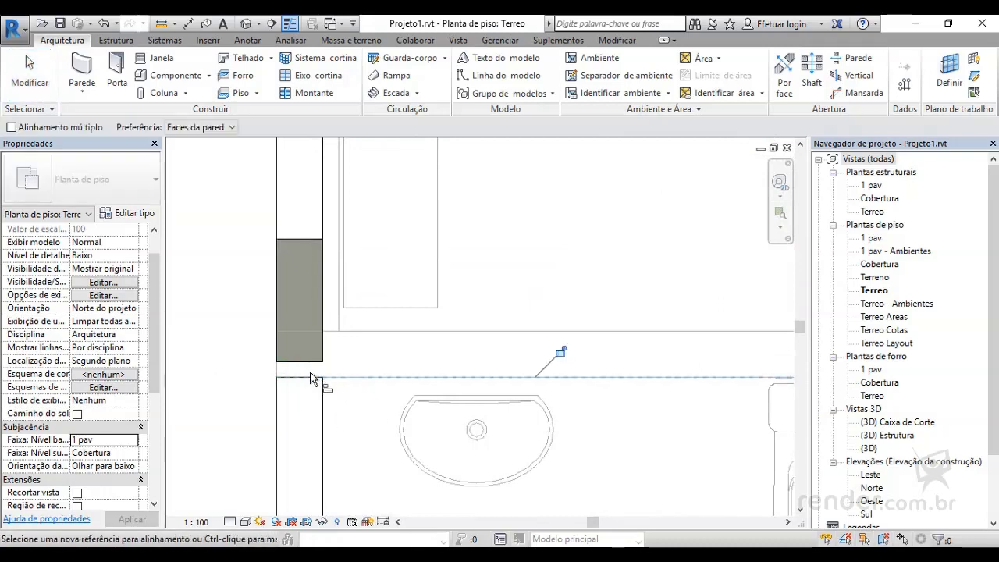
{"action": "left_click", "coordinate": [309, 362]}
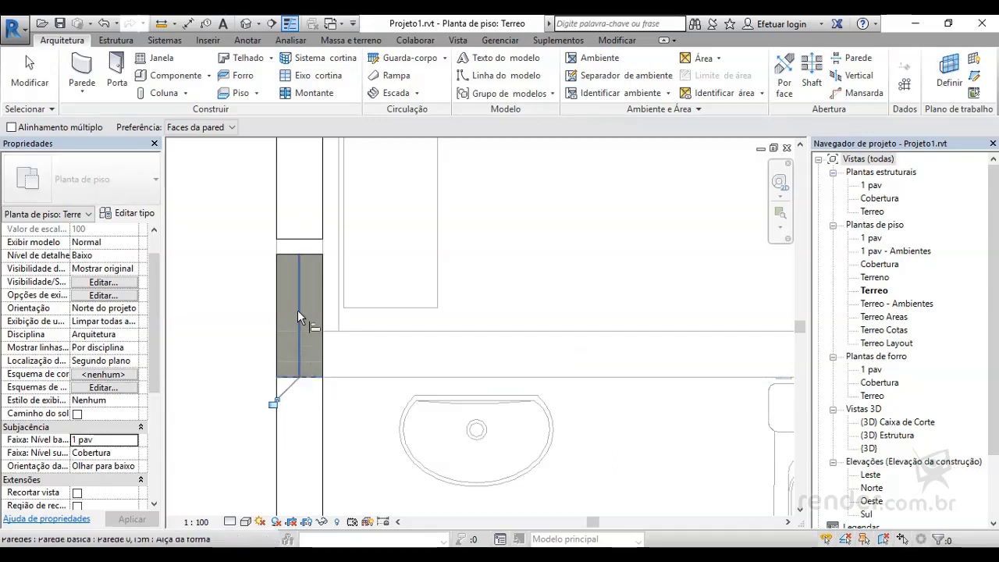
Step: Align the neighbouring wall's end to the column's top edge
{"action": "left_click", "coordinate": [310, 254]}
{"action": "left_click", "coordinate": [311, 240]}
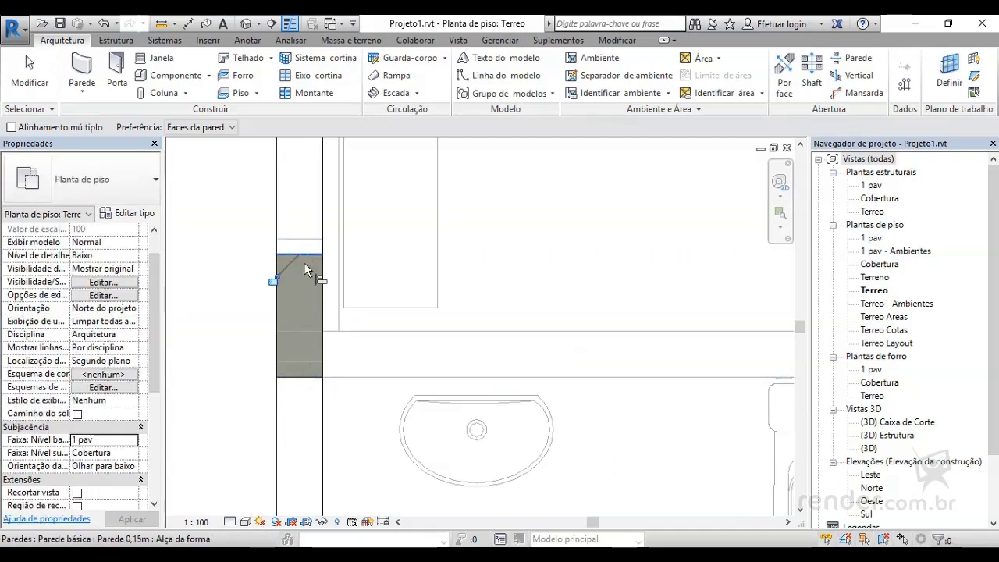
{"action": "key", "text": "Escape"}
{"action": "scroll", "coordinate": [310, 311], "scroll_direction": "down", "scroll_amount": 2}
{"action": "scroll", "coordinate": [310, 312], "scroll_direction": "down", "scroll_amount": 2}
{"action": "scroll", "coordinate": [414, 427], "scroll_direction": "down", "scroll_amount": 2}
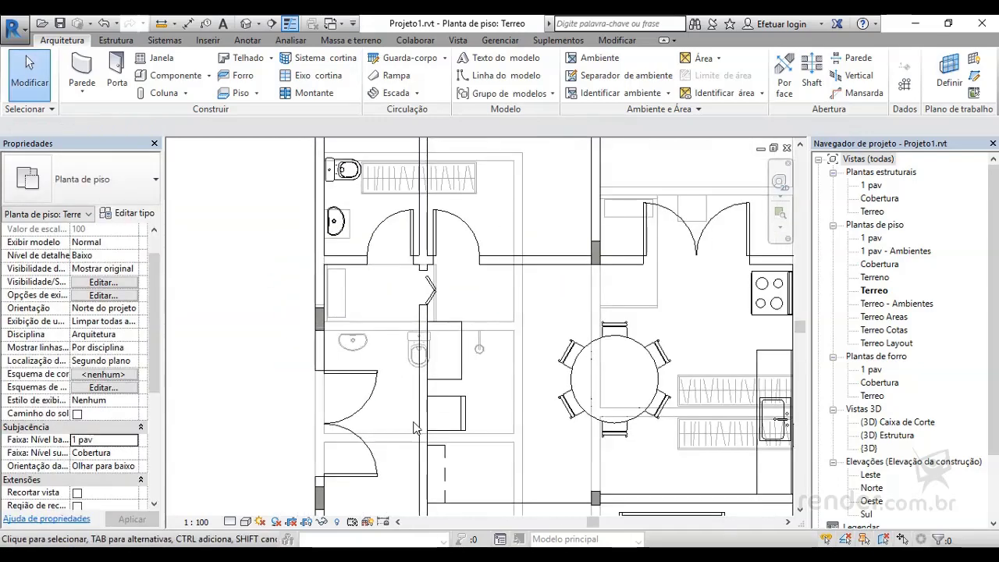
{"action": "middle_click_drag", "start_coordinate": [413, 427], "coordinate": [402, 312]}
{"action": "middle_click_drag", "start_coordinate": [373, 433], "coordinate": [355, 211]}
Step: Set the Terreo plan's underlay base level to Nenhum
{"action": "middle_click_drag", "start_coordinate": [408, 435], "coordinate": [390, 258]}
{"action": "middle_click_drag", "start_coordinate": [350, 363], "coordinate": [372, 369]}
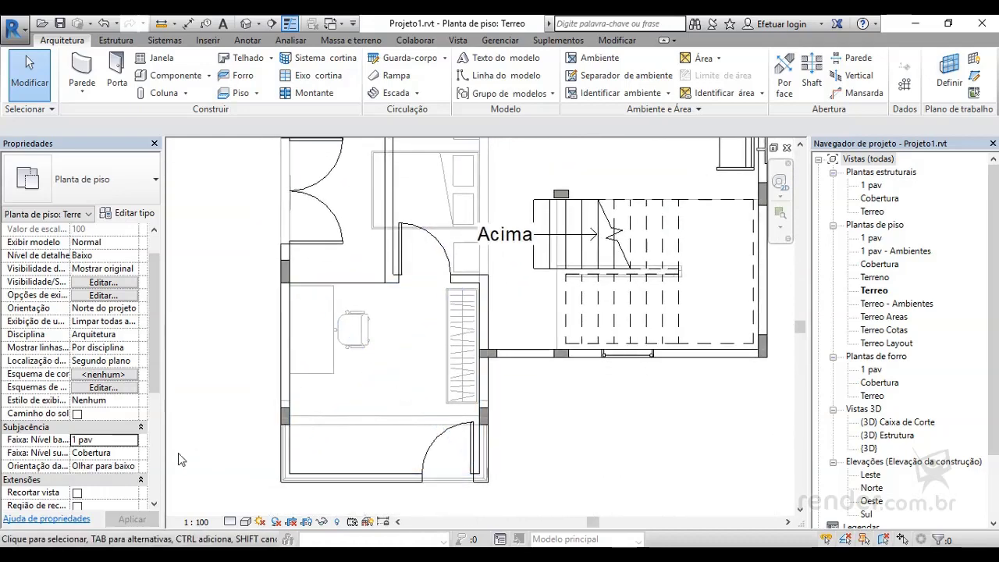
{"action": "left_click", "coordinate": [133, 440]}
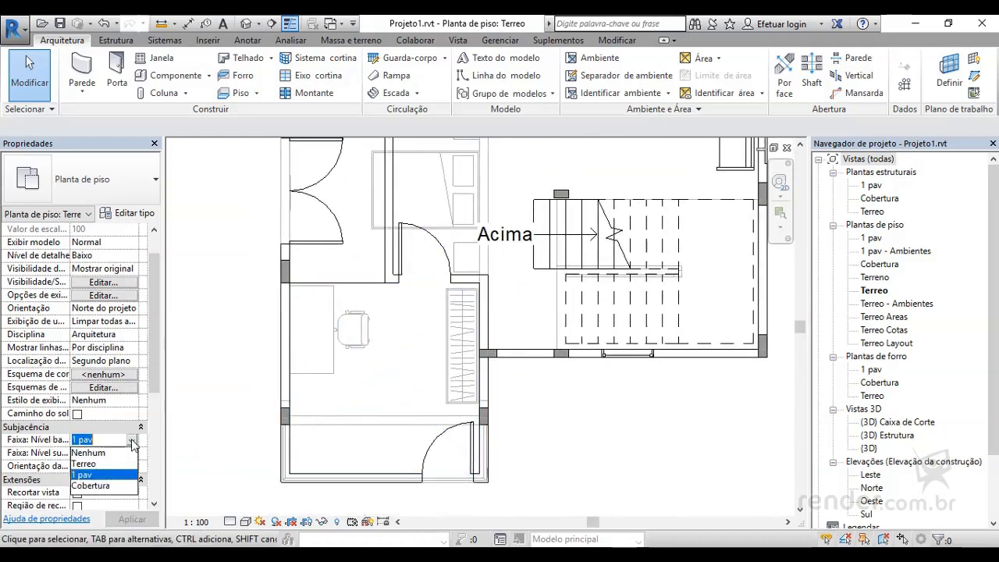
{"action": "left_click", "coordinate": [111, 454]}
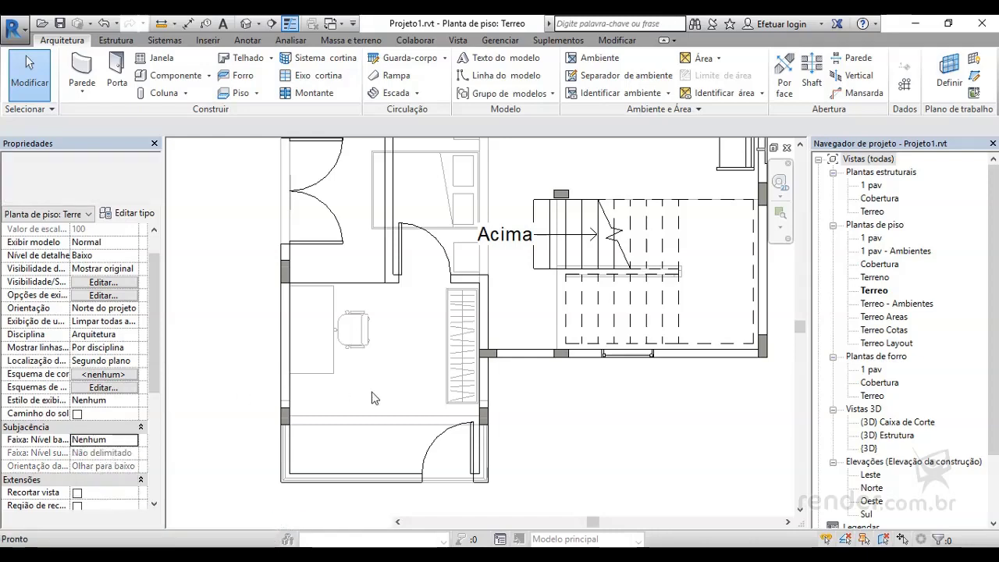
{"action": "scroll", "coordinate": [451, 236], "scroll_direction": "down", "scroll_amount": 3}
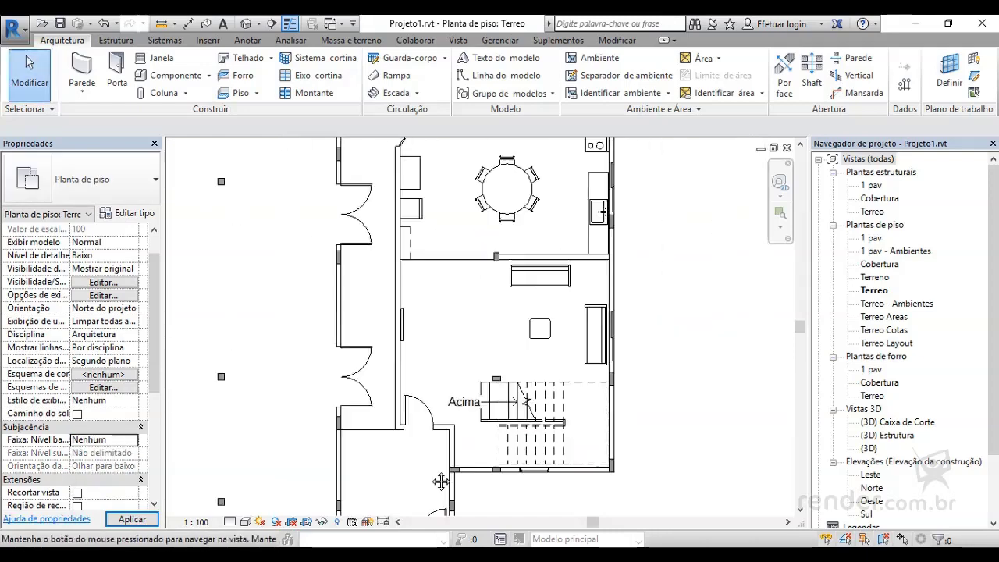
Step: Open the 1 pav floor plan and frame its bedroom and stair area
{"action": "middle_click_drag", "start_coordinate": [448, 343], "coordinate": [444, 501]}
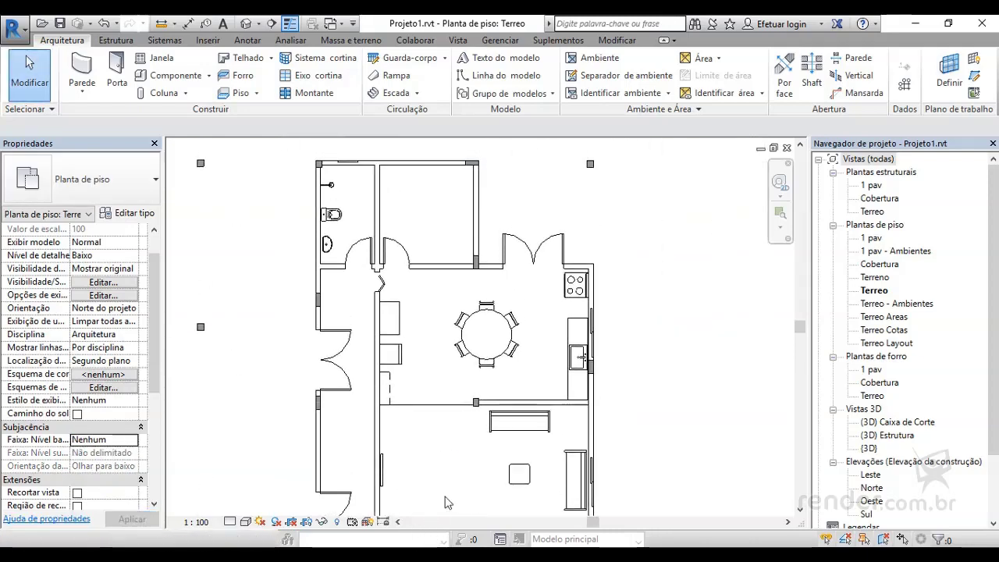
{"action": "double_click", "coordinate": [872, 238]}
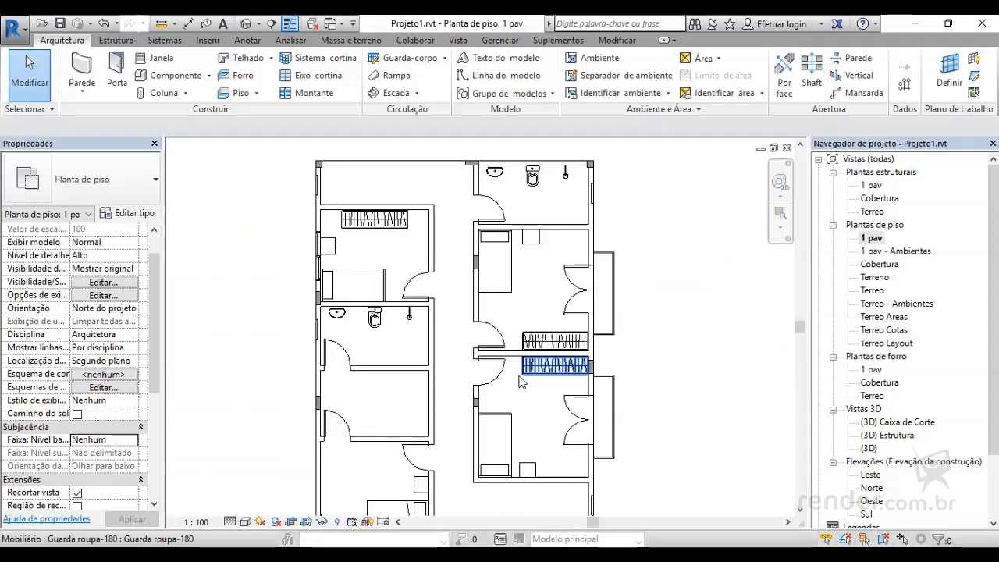
{"action": "scroll", "coordinate": [522, 381], "scroll_direction": "up", "scroll_amount": 3}
{"action": "middle_click_drag", "start_coordinate": [523, 381], "coordinate": [384, 188]}
{"action": "mouse_move", "coordinate": [355, 344]}
{"action": "middle_mouse_down"}
{"action": "mouse_move", "coordinate": [356, 353]}
{"action": "mouse_move", "coordinate": [404, 356]}
{"action": "middle_mouse_up"}
{"action": "scroll", "coordinate": [355, 353], "scroll_direction": "up", "scroll_amount": 2}
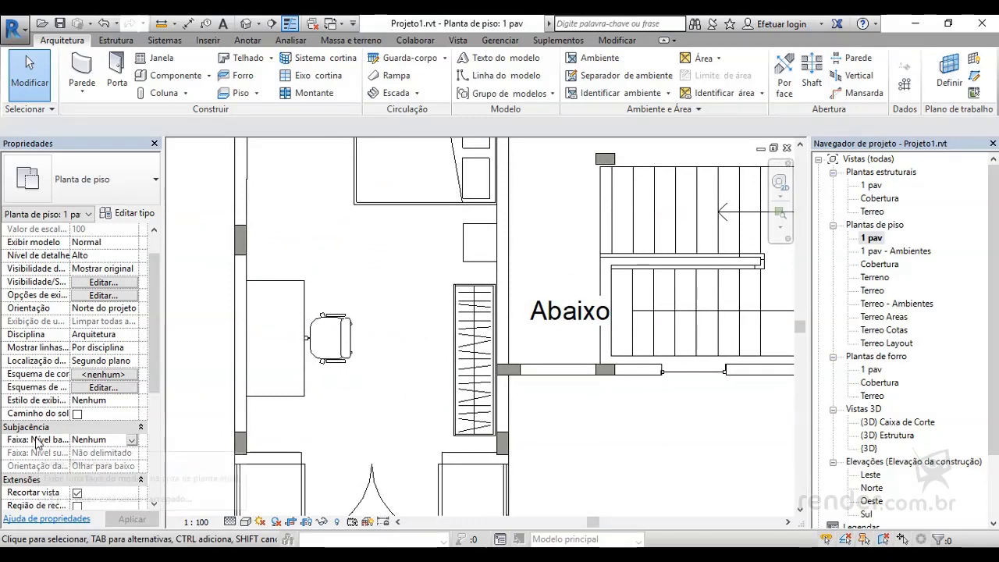
Step: Set the 1 pav plan's underlay base level to Terreo
{"action": "left_click", "coordinate": [131, 440]}
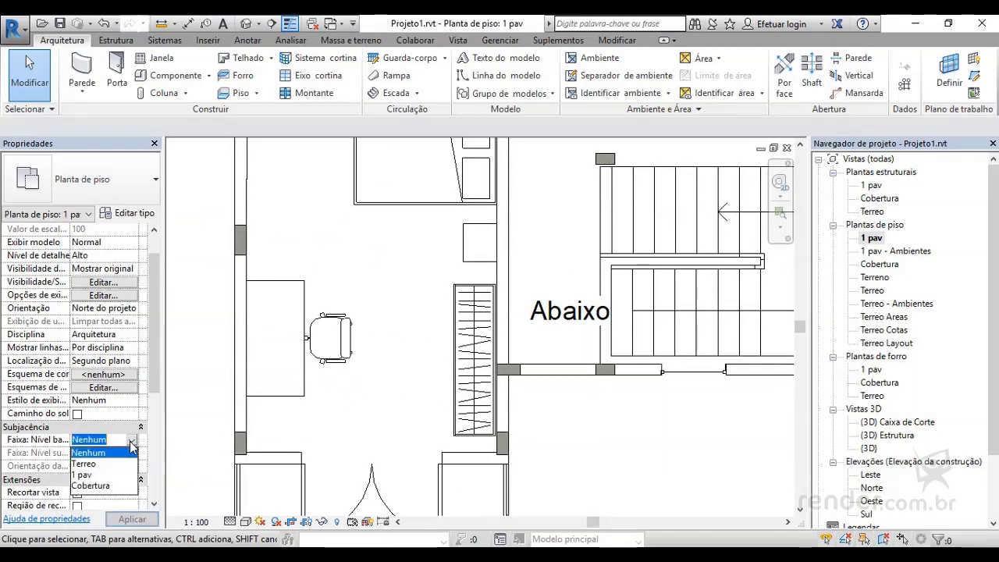
{"action": "left_click", "coordinate": [98, 463]}
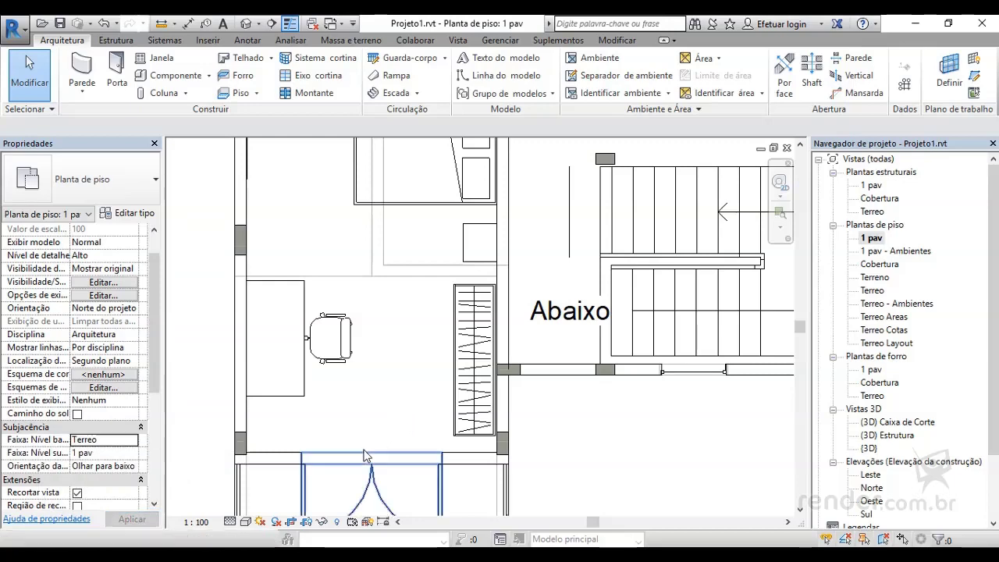
{"action": "middle_click_drag", "start_coordinate": [389, 429], "coordinate": [391, 423]}
{"action": "scroll", "coordinate": [335, 383], "scroll_direction": "up", "scroll_amount": 3}
{"action": "scroll", "coordinate": [379, 458], "scroll_direction": "up", "scroll_amount": 2}
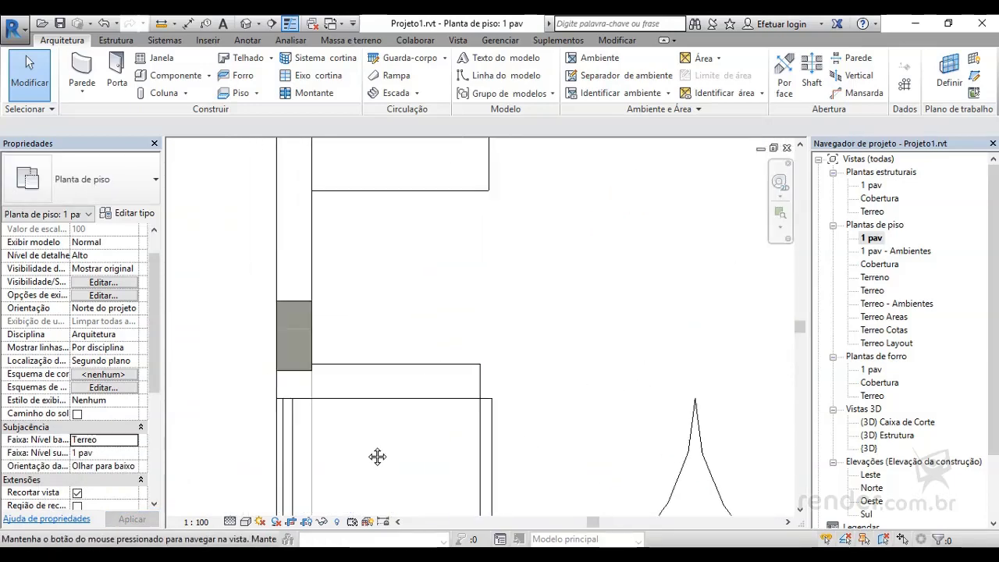
{"action": "scroll", "coordinate": [358, 443], "scroll_direction": "up", "scroll_amount": 1}
Step: Align two grey columns' bottom edges to the wall lines below them
{"action": "key", "text": "a"}
{"action": "key", "text": "l"}
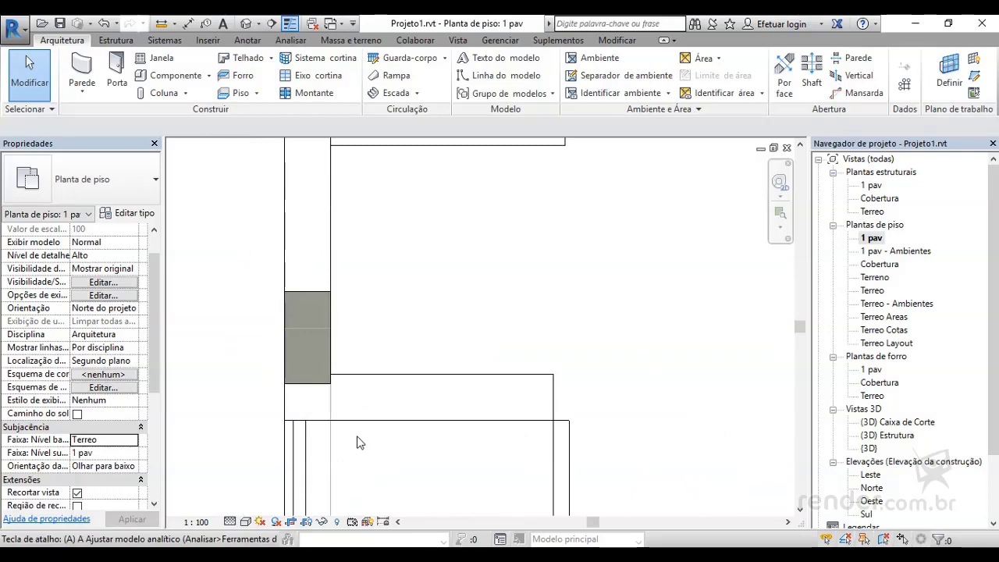
{"action": "left_click", "coordinate": [318, 422]}
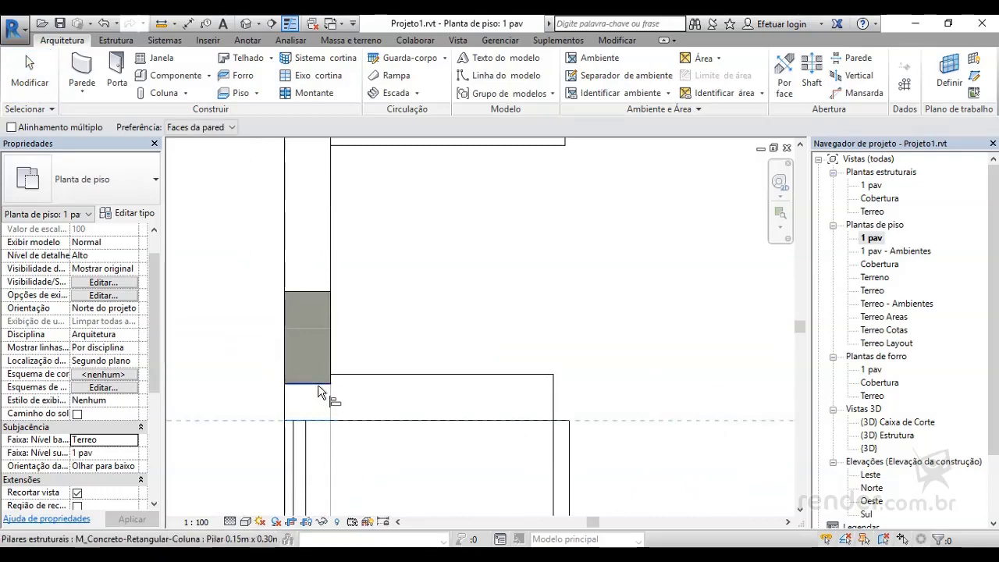
{"action": "left_click", "coordinate": [317, 384]}
{"action": "scroll", "coordinate": [341, 441], "scroll_direction": "down", "scroll_amount": 2}
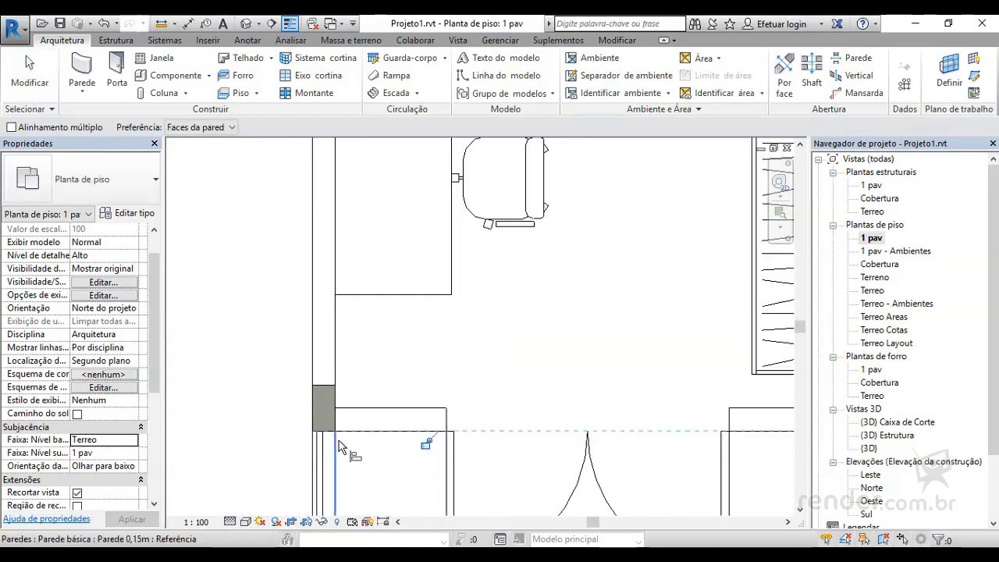
{"action": "middle_click_drag", "start_coordinate": [560, 437], "coordinate": [239, 401]}
{"action": "scroll", "coordinate": [528, 379], "scroll_direction": "up", "scroll_amount": 1}
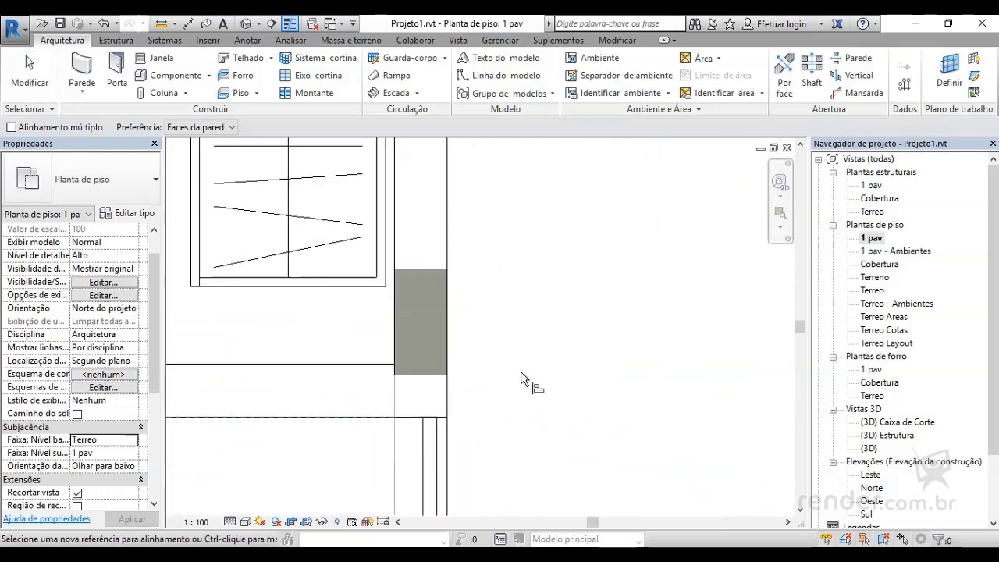
{"action": "scroll", "coordinate": [500, 390], "scroll_direction": "up", "scroll_amount": 1}
{"action": "left_click", "coordinate": [399, 425]}
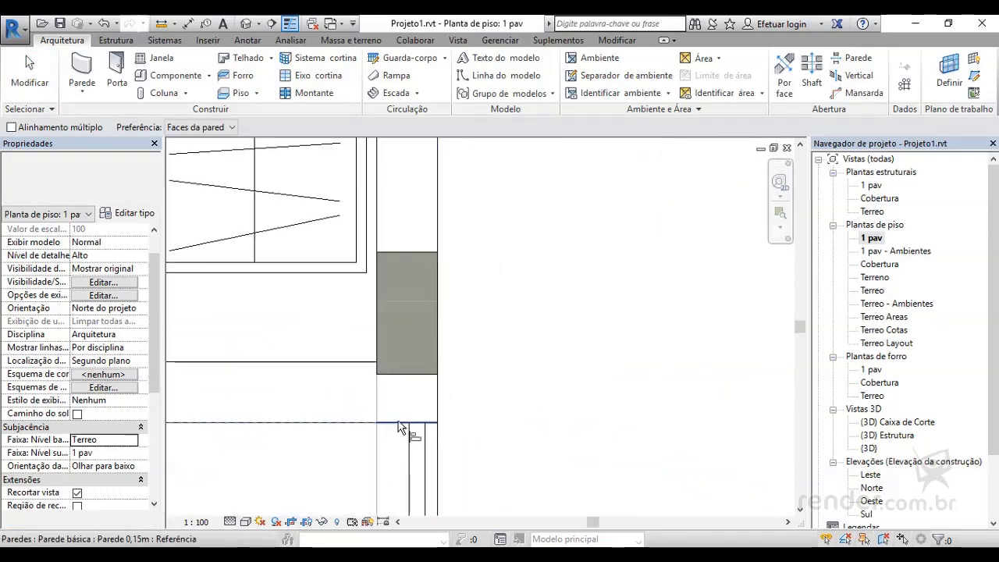
{"action": "left_click", "coordinate": [405, 375]}
{"action": "key", "text": "Escape"}
{"action": "key", "text": "Escape"}
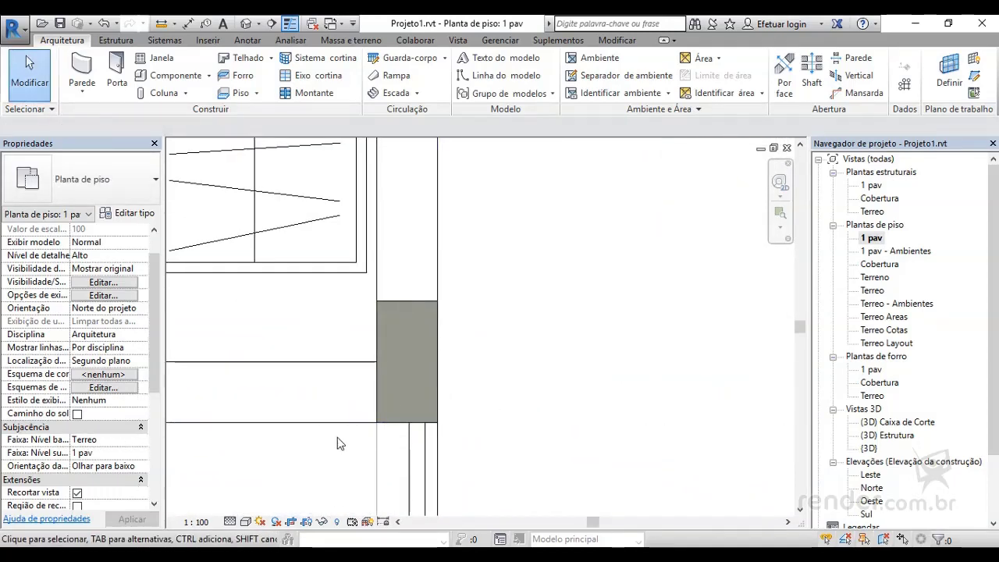
Step: Drag the horizontal and vertical wall ends to the first corner column's faces
{"action": "left_click", "coordinate": [363, 377]}
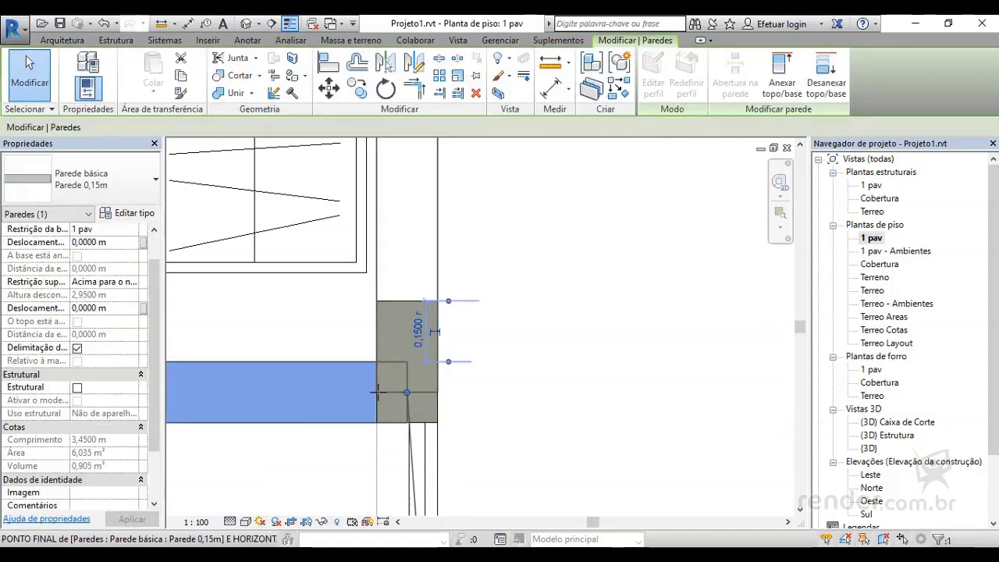
{"action": "left_click_drag", "start_coordinate": [377, 391], "coordinate": [377, 391]}
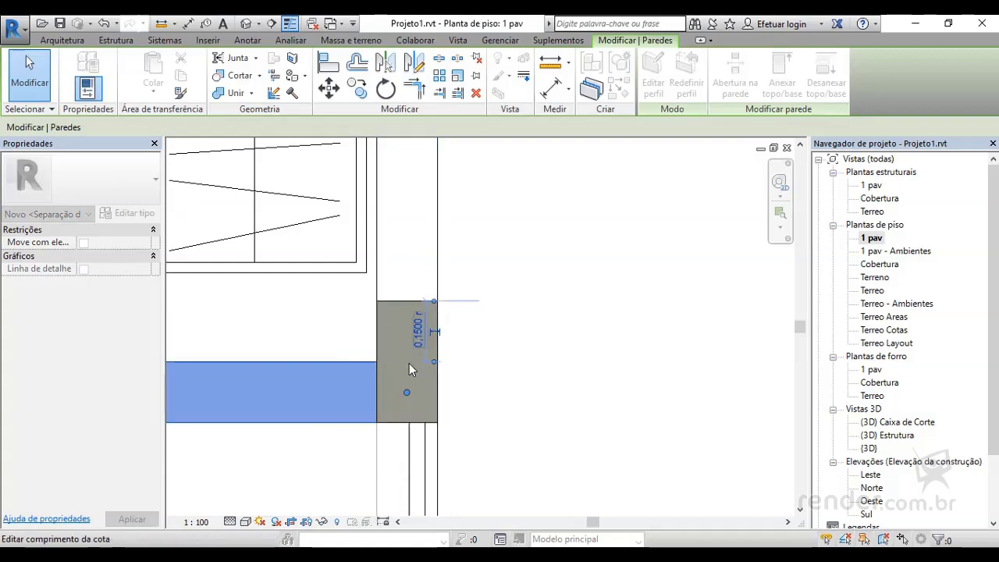
{"action": "left_click", "coordinate": [452, 257]}
{"action": "left_click", "coordinate": [428, 370]}
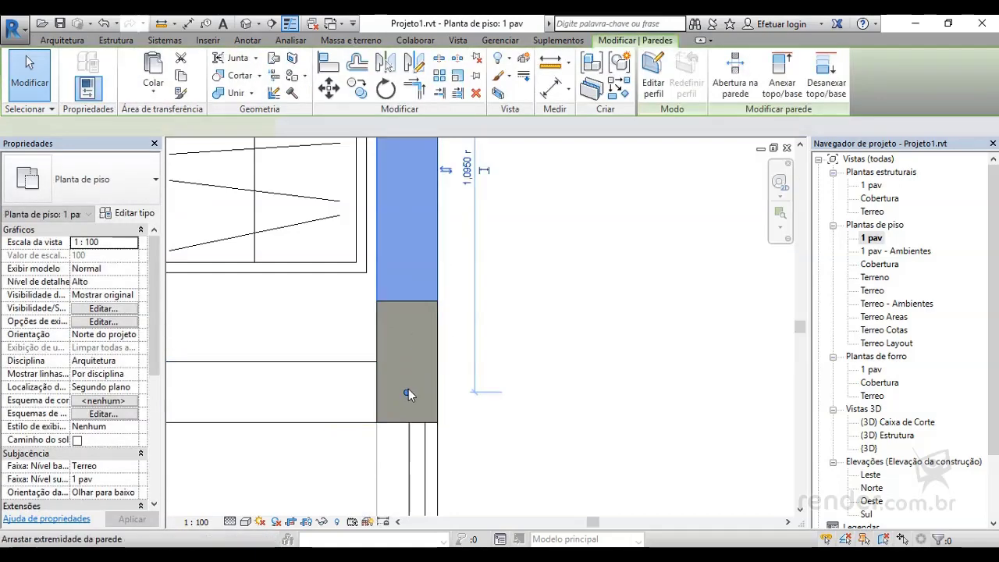
{"action": "left_click_drag", "start_coordinate": [407, 390], "coordinate": [406, 301]}
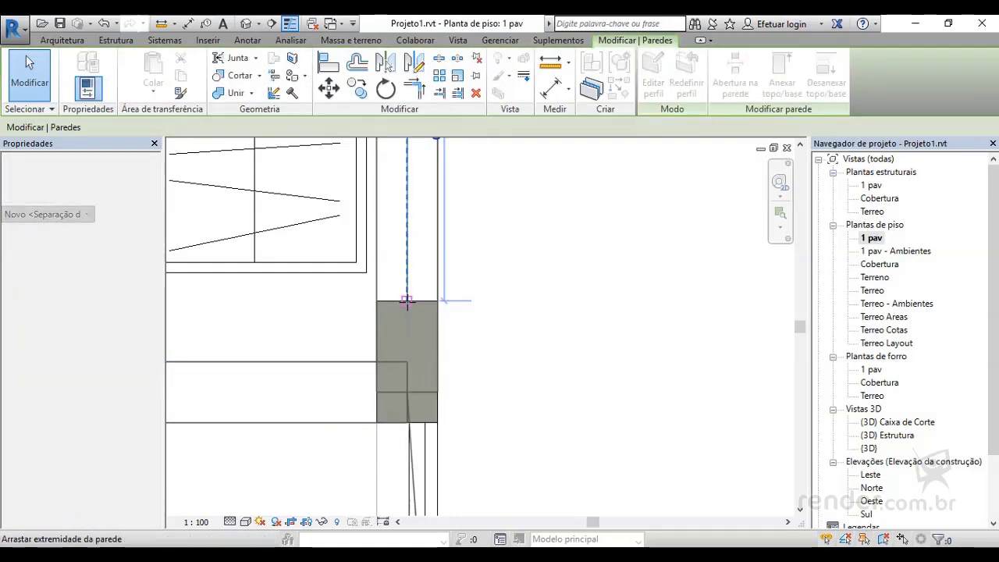
{"action": "key", "text": "Escape"}
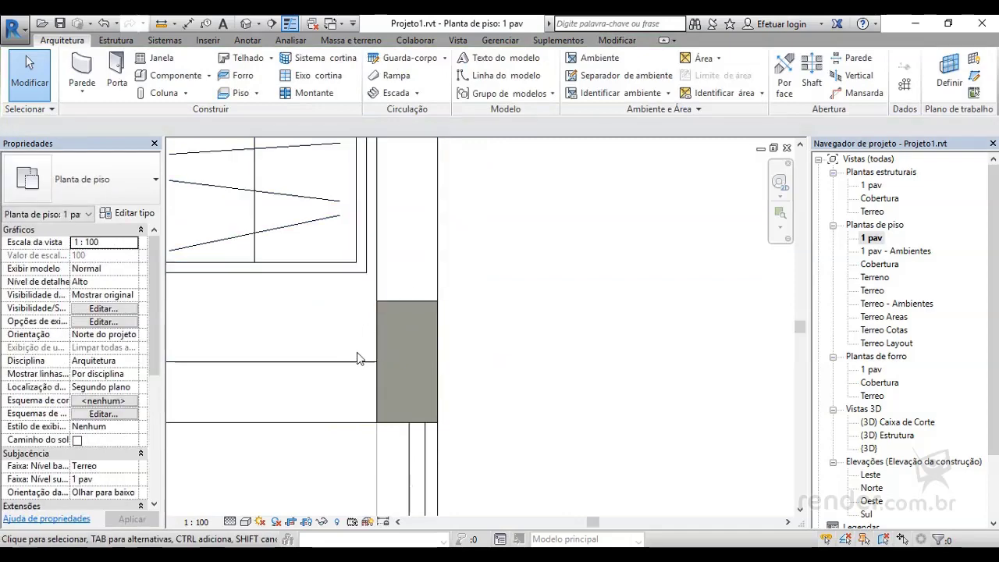
{"action": "left_click", "coordinate": [371, 384]}
{"action": "left_click_drag", "start_coordinate": [407, 396], "coordinate": [375, 393]}
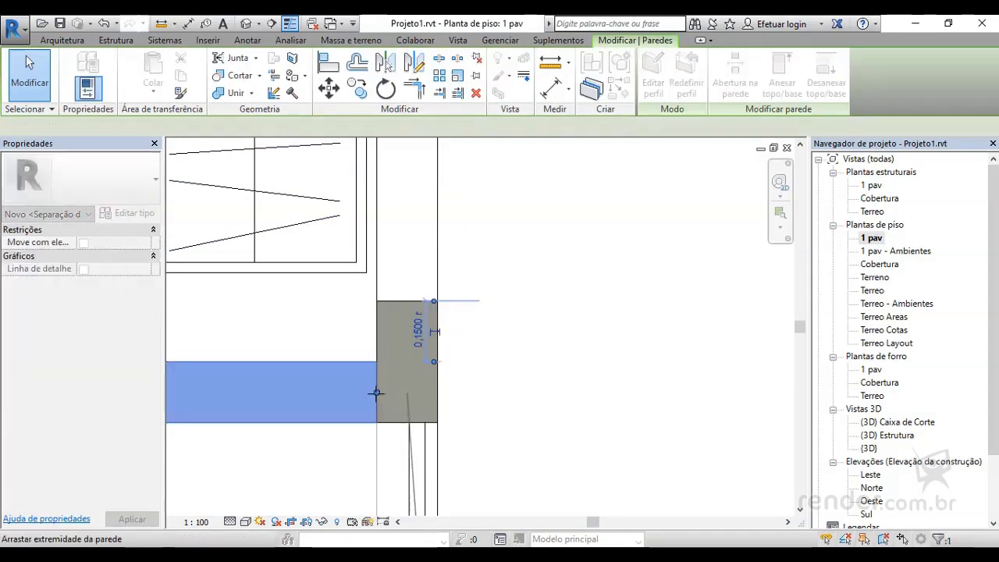
{"action": "key", "text": "Escape"}
Step: Shorten the vertical and horizontal walls at the next column to stop at its edges
{"action": "scroll", "coordinate": [350, 413], "scroll_direction": "down", "scroll_amount": 2}
{"action": "mouse_move", "coordinate": [350, 413]}
{"action": "middle_mouse_down"}
{"action": "mouse_move", "coordinate": [470, 431]}
{"action": "mouse_move", "coordinate": [442, 379]}
{"action": "middle_mouse_up"}
{"action": "scroll", "coordinate": [437, 375], "scroll_direction": "up", "scroll_amount": 2}
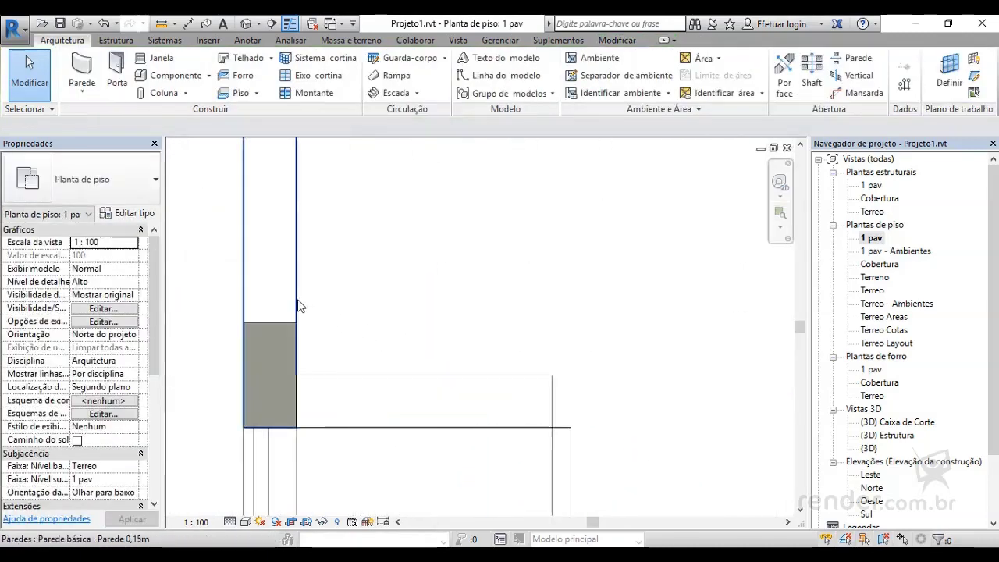
{"action": "left_click", "coordinate": [292, 234]}
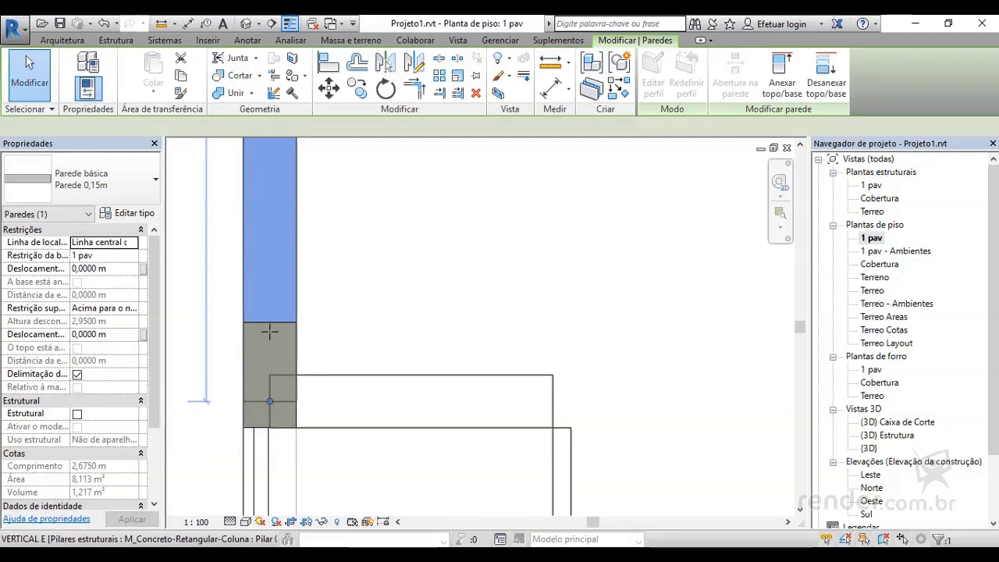
{"action": "left_click_drag", "start_coordinate": [269, 332], "coordinate": [269, 322]}
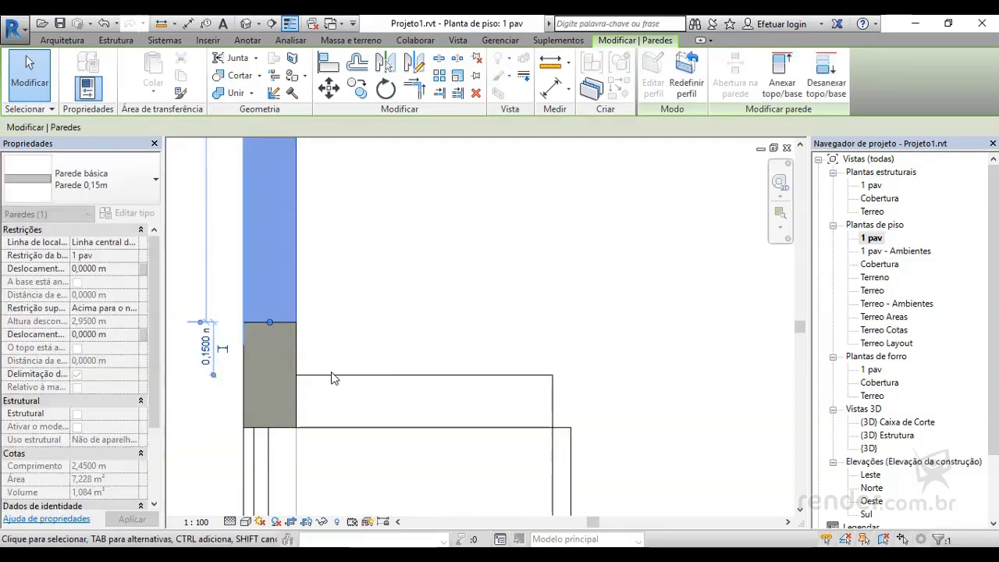
{"action": "left_click", "coordinate": [330, 376]}
{"action": "left_click_drag", "start_coordinate": [267, 402], "coordinate": [297, 401]}
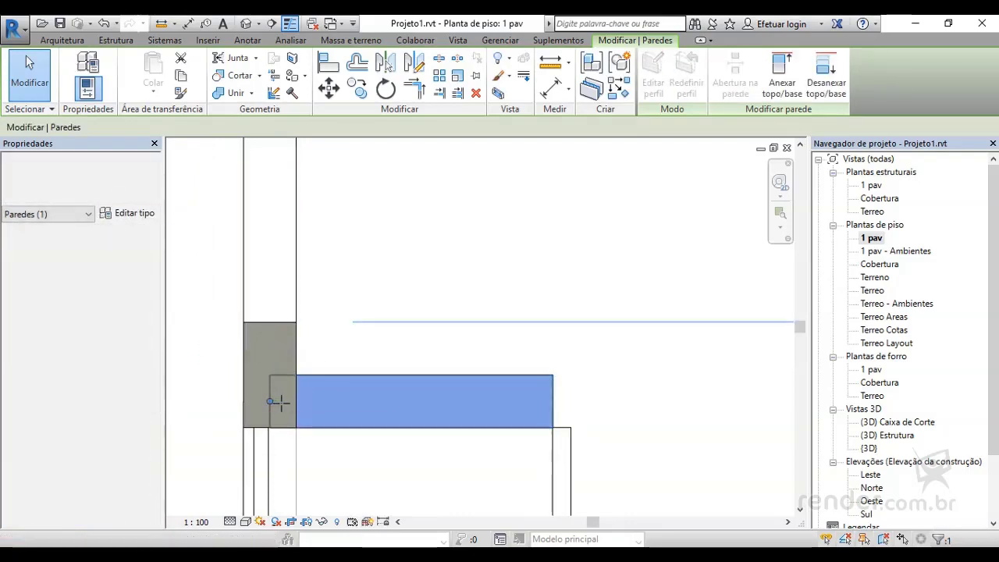
{"action": "key", "text": "Escape"}
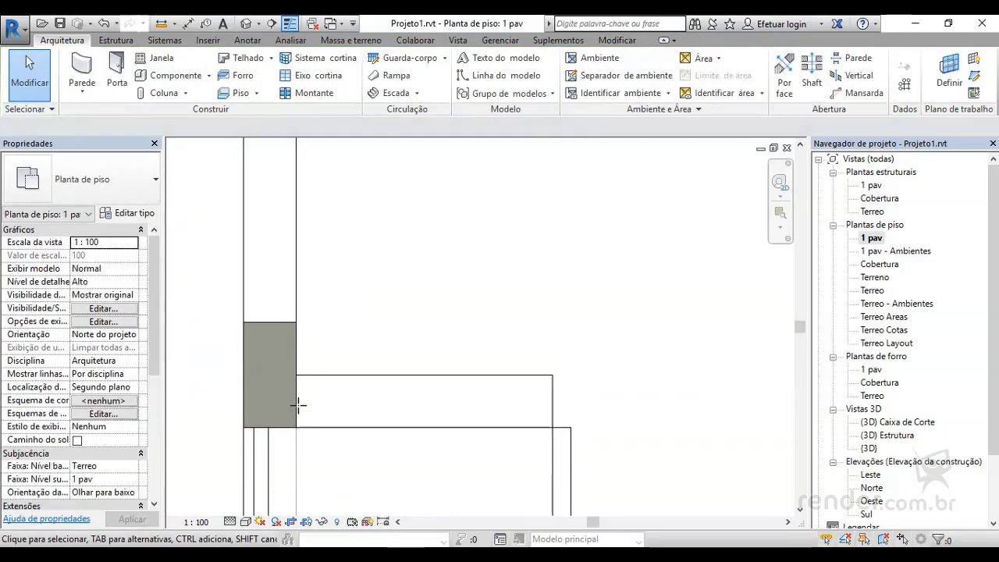
{"action": "scroll", "coordinate": [297, 402], "scroll_direction": "down", "scroll_amount": 4}
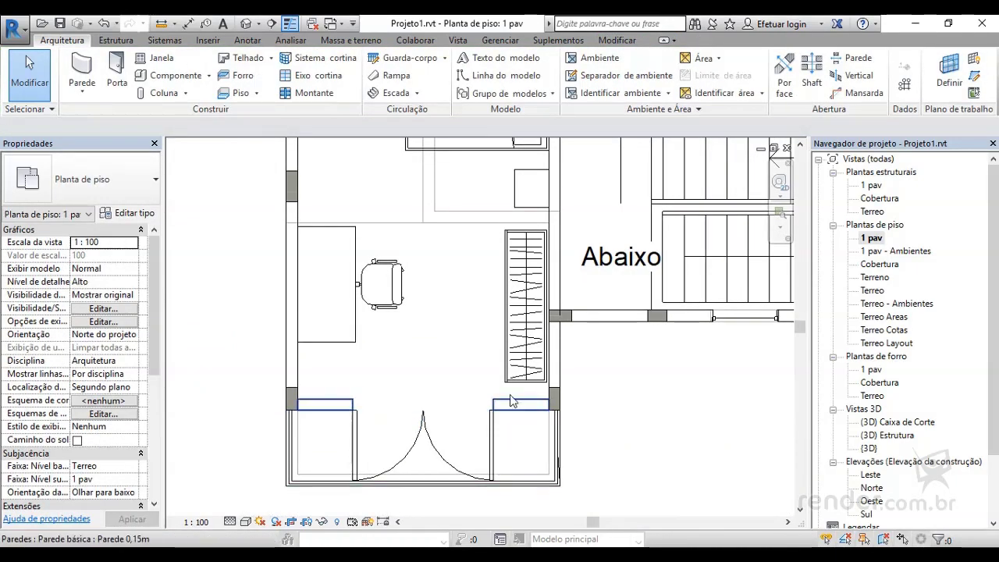
Step: Align the left-wall grey column and wall edge to the wall line below
{"action": "middle_click_drag", "start_coordinate": [464, 412], "coordinate": [435, 501]}
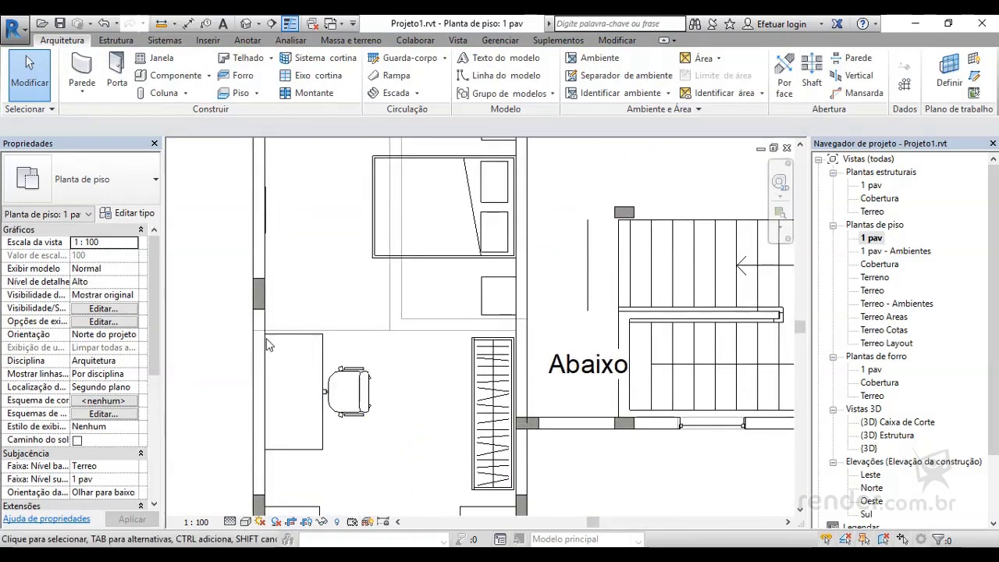
{"action": "scroll", "coordinate": [234, 316], "scroll_direction": "up", "scroll_amount": 2}
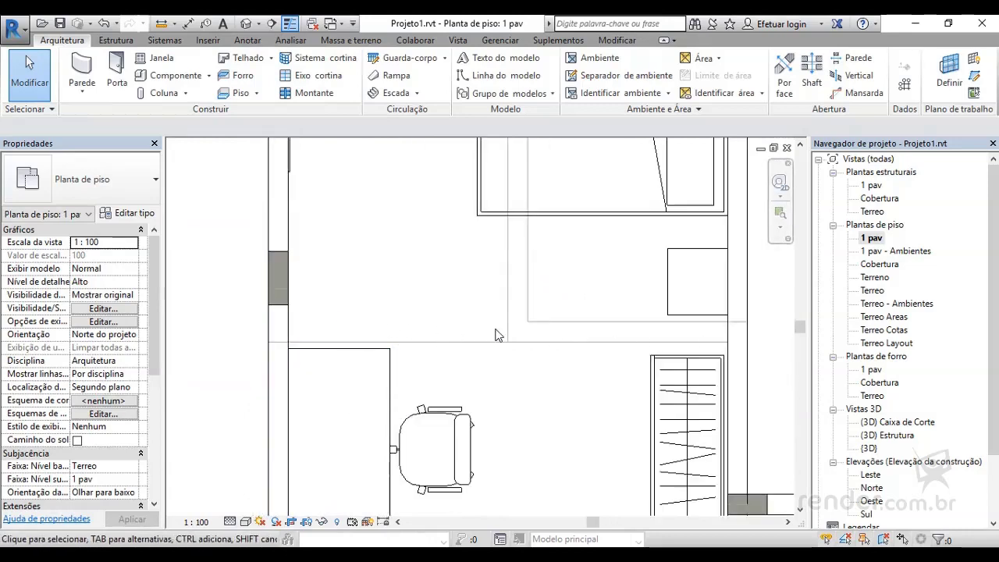
{"action": "scroll", "coordinate": [247, 312], "scroll_direction": "up", "scroll_amount": 1}
{"action": "middle_click_drag", "start_coordinate": [247, 312], "coordinate": [267, 365]}
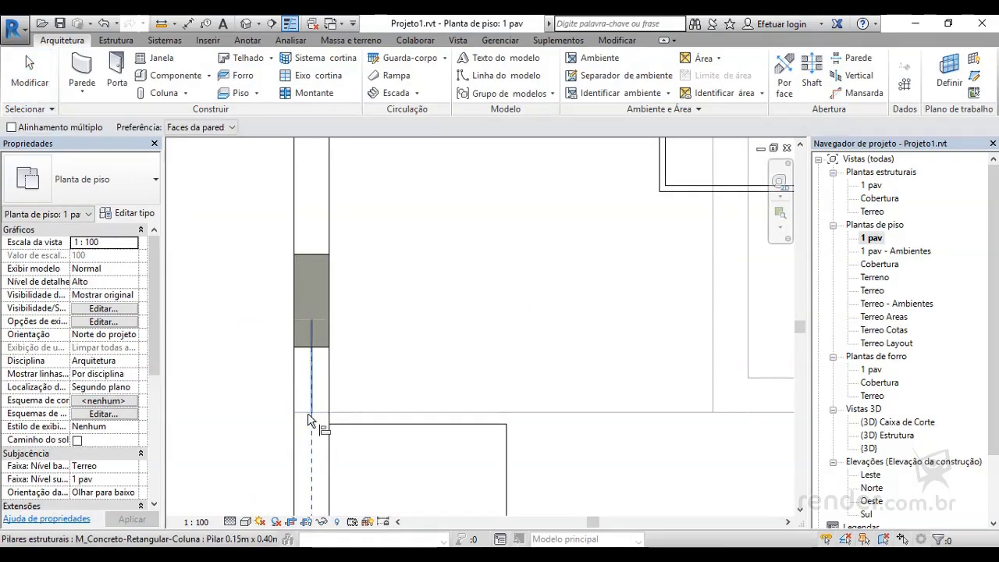
{"action": "key", "text": "Escape"}
{"action": "scroll", "coordinate": [307, 413], "scroll_direction": "up", "scroll_amount": 1}
{"action": "key", "text": "a"}
{"action": "key", "text": "l"}
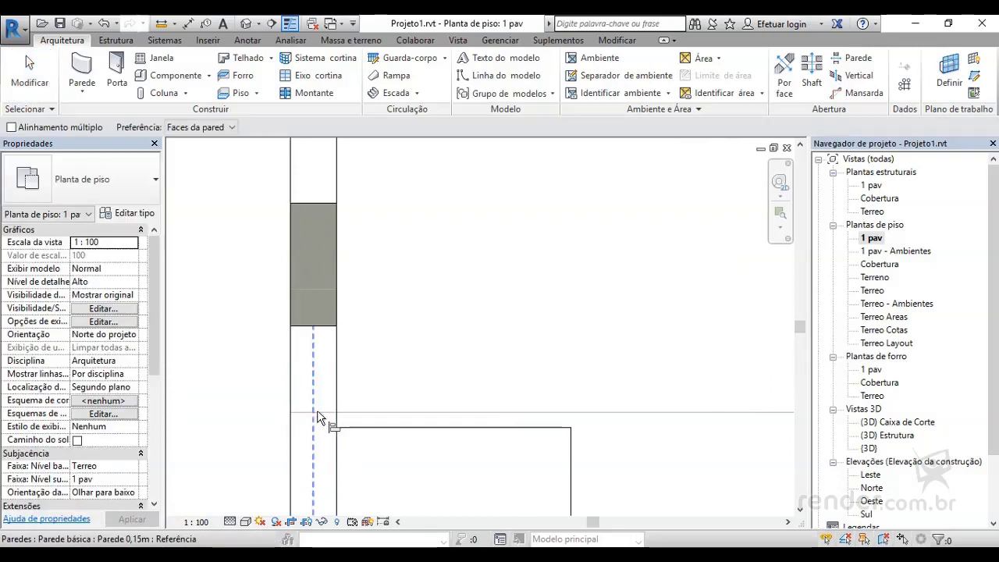
{"action": "left_click", "coordinate": [324, 416]}
{"action": "left_click", "coordinate": [320, 330]}
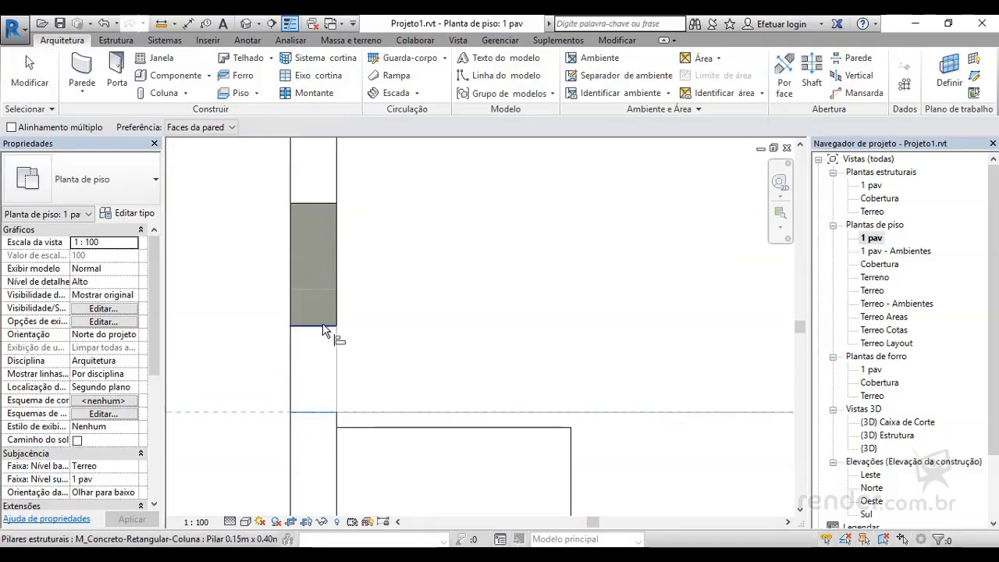
{"action": "left_click", "coordinate": [322, 324]}
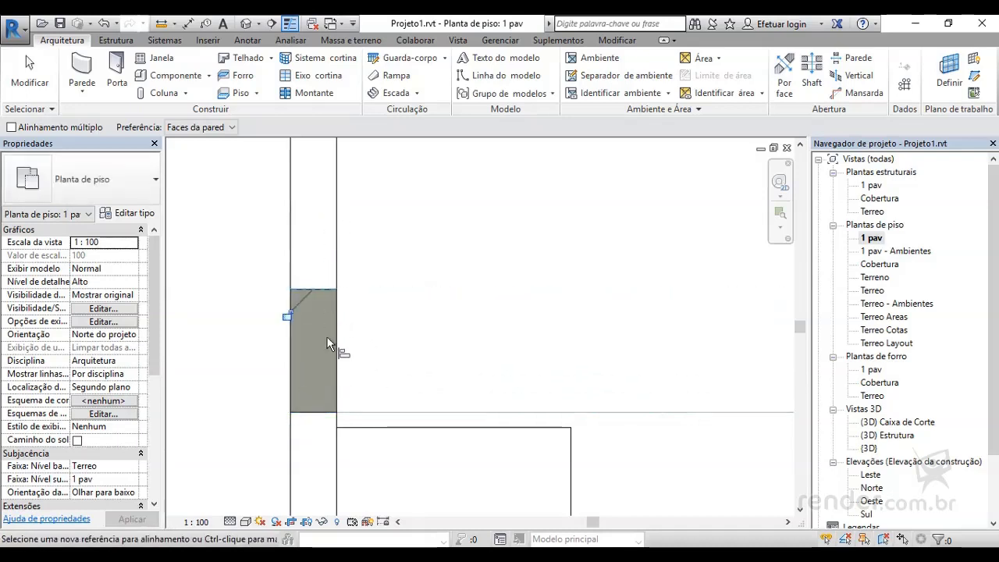
{"action": "scroll", "coordinate": [328, 343], "scroll_direction": "down", "scroll_amount": 2}
{"action": "scroll", "coordinate": [328, 343], "scroll_direction": "down", "scroll_amount": 2}
{"action": "scroll", "coordinate": [327, 343], "scroll_direction": "down", "scroll_amount": 1}
{"action": "key", "text": "Escape"}
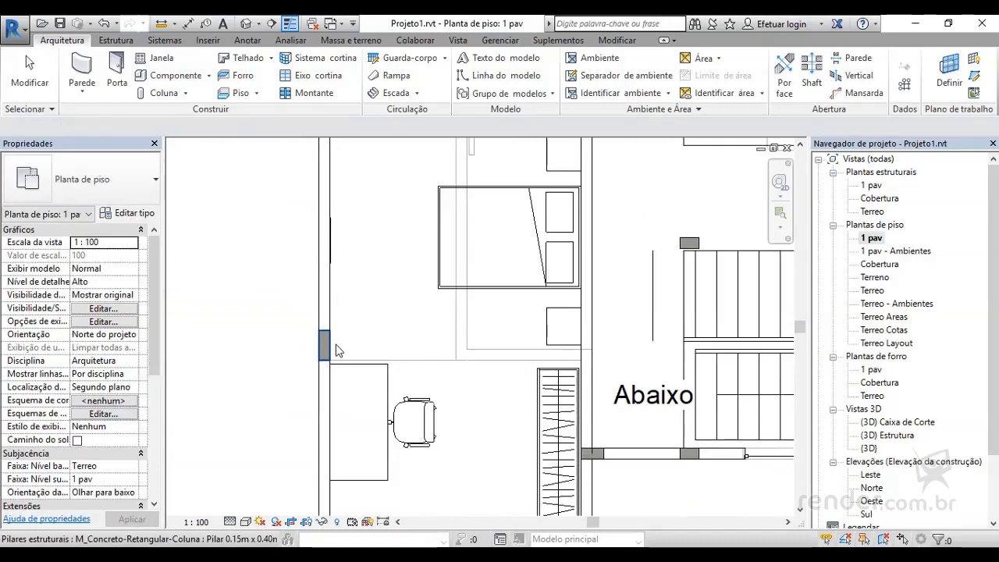
{"action": "scroll", "coordinate": [351, 277], "scroll_direction": "down", "scroll_amount": 2}
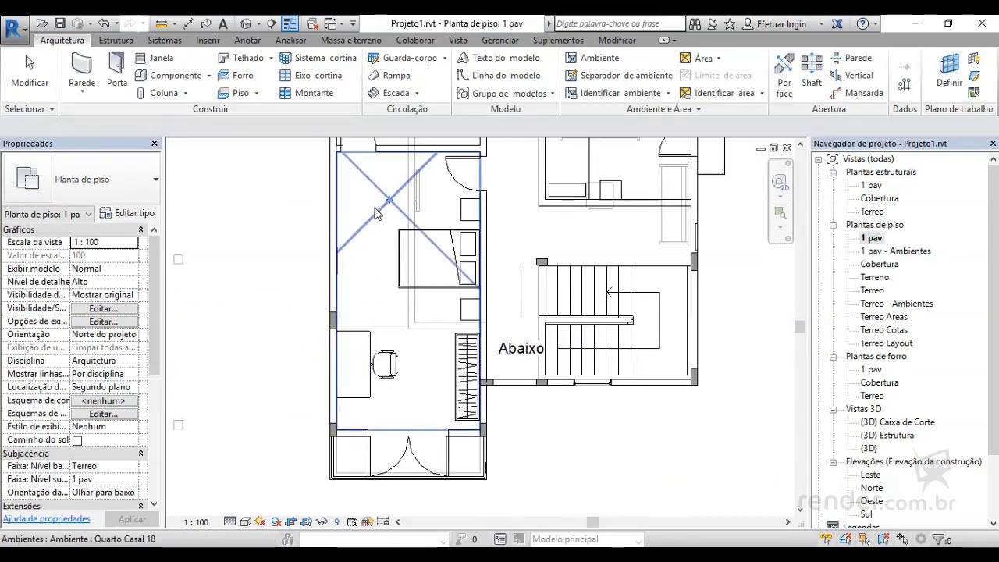
Step: Align the column beside the bathroom to the wall line
{"action": "middle_click_drag", "start_coordinate": [366, 280], "coordinate": [383, 457]}
{"action": "middle_click_drag", "start_coordinate": [286, 249], "coordinate": [315, 403]}
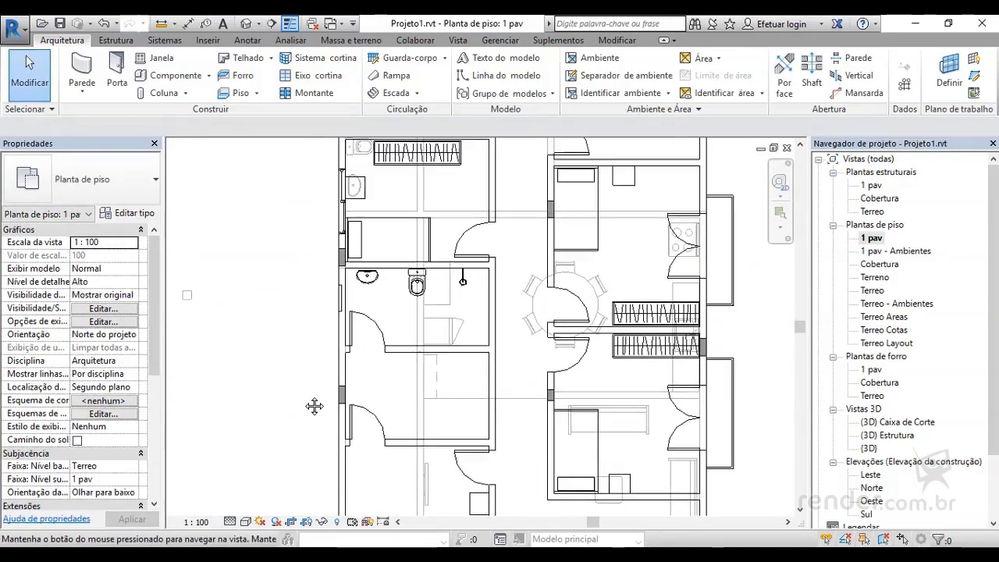
{"action": "scroll", "coordinate": [333, 293], "scroll_direction": "up", "scroll_amount": 2}
{"action": "scroll", "coordinate": [336, 298], "scroll_direction": "up", "scroll_amount": 1}
{"action": "scroll", "coordinate": [341, 304], "scroll_direction": "up", "scroll_amount": 1}
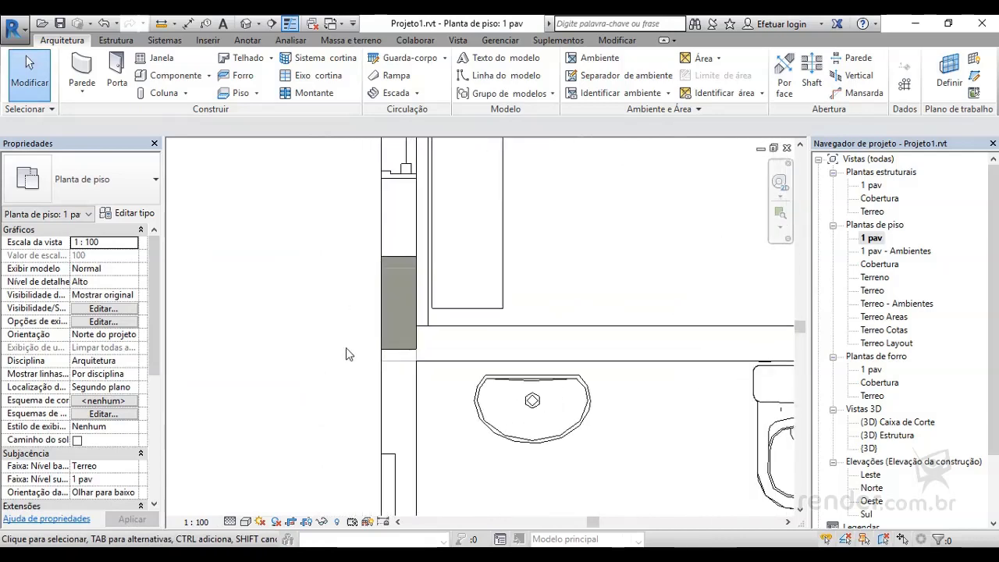
{"action": "middle_click_drag", "start_coordinate": [346, 352], "coordinate": [290, 394]}
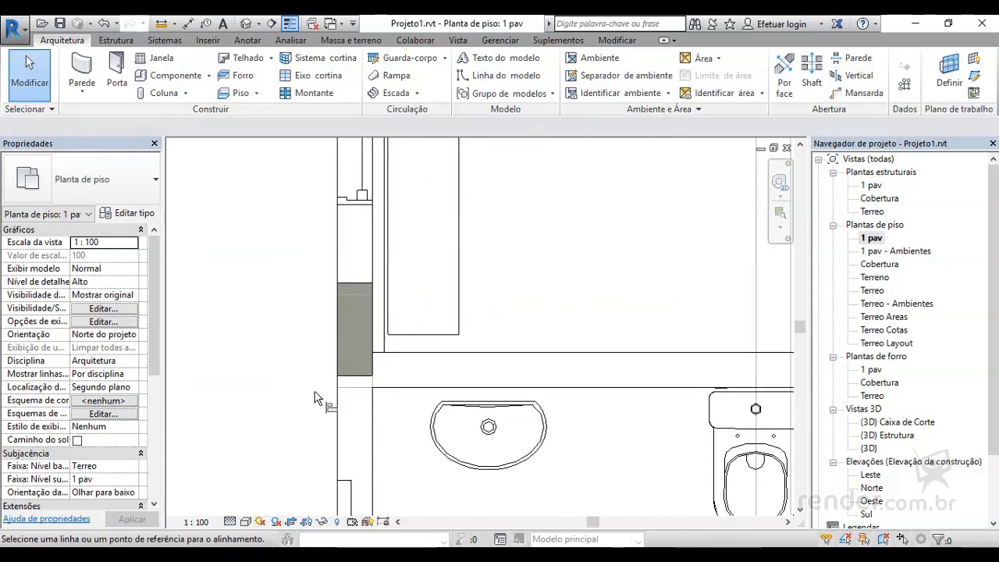
{"action": "scroll", "coordinate": [315, 396], "scroll_direction": "up", "scroll_amount": 2}
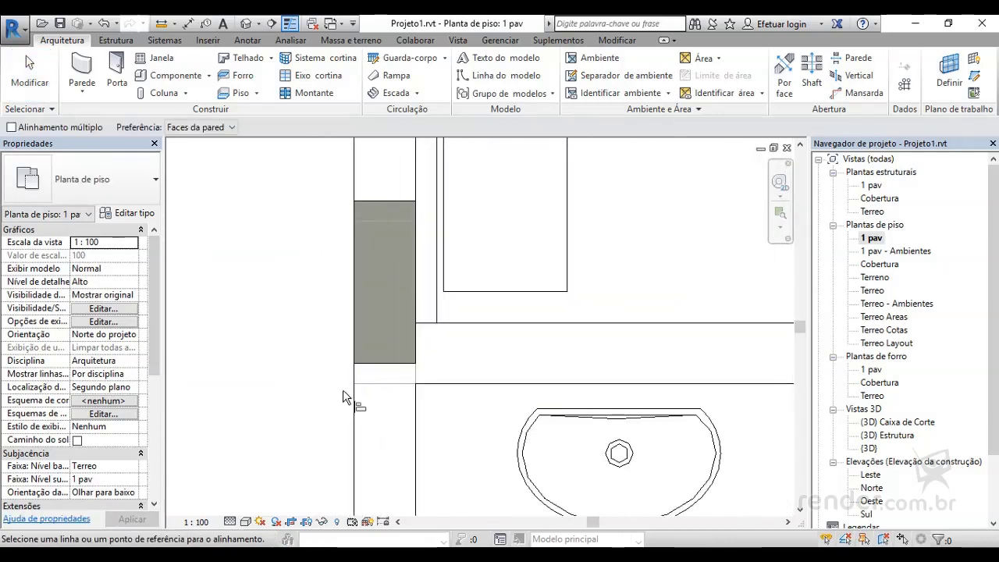
{"action": "left_click", "coordinate": [377, 364]}
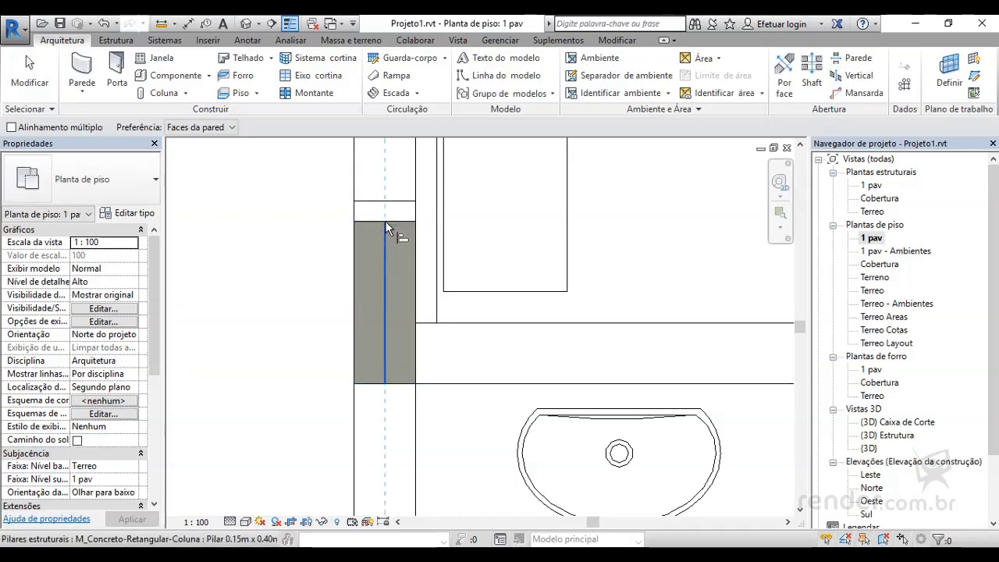
{"action": "key", "text": "Escape"}
{"action": "key", "text": "Escape"}
Step: Bring the wall end flush with the column's top edge using AL
{"action": "key", "text": "a"}
{"action": "key", "text": "l"}
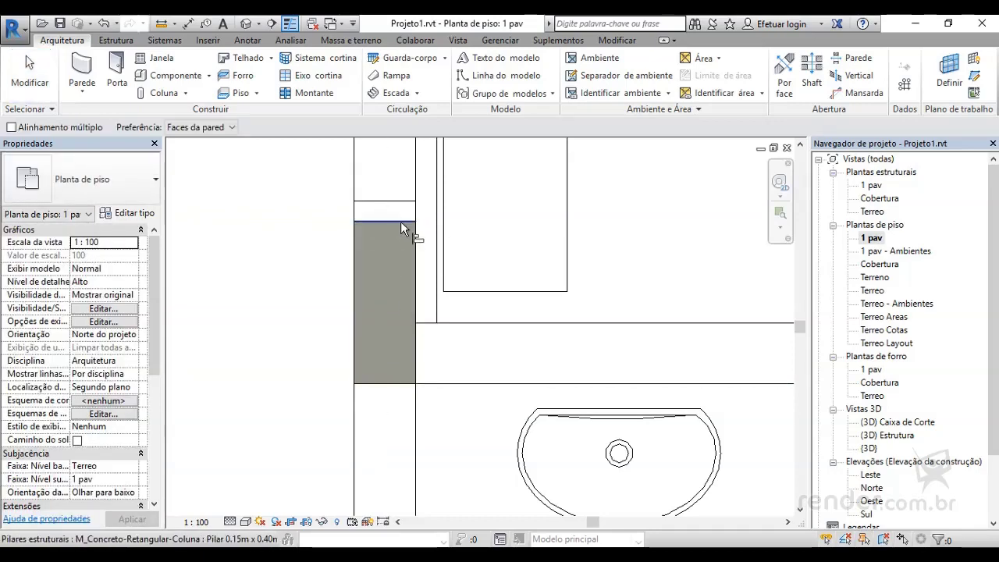
{"action": "left_click", "coordinate": [400, 221]}
{"action": "left_click", "coordinate": [401, 204]}
{"action": "key", "text": "Escape"}
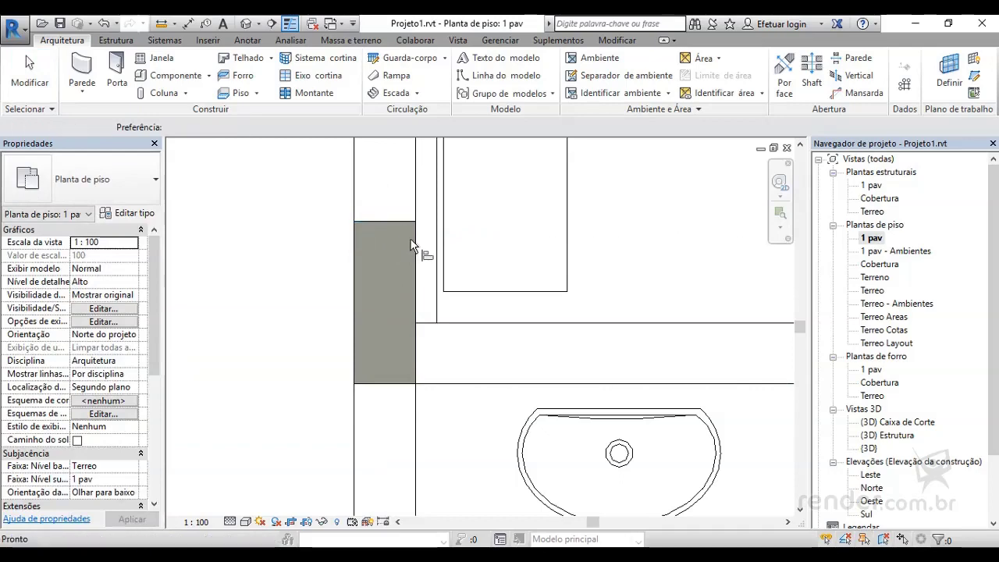
{"action": "scroll", "coordinate": [411, 439], "scroll_direction": "down", "scroll_amount": 3}
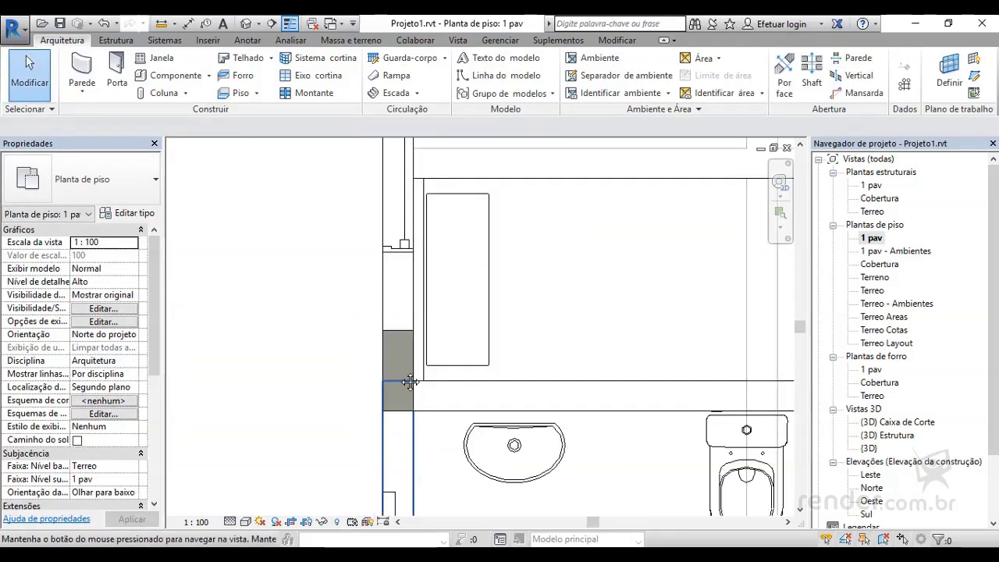
{"action": "middle_click_drag", "start_coordinate": [410, 382], "coordinate": [410, 117]}
{"action": "middle_click_drag", "start_coordinate": [379, 421], "coordinate": [351, 214]}
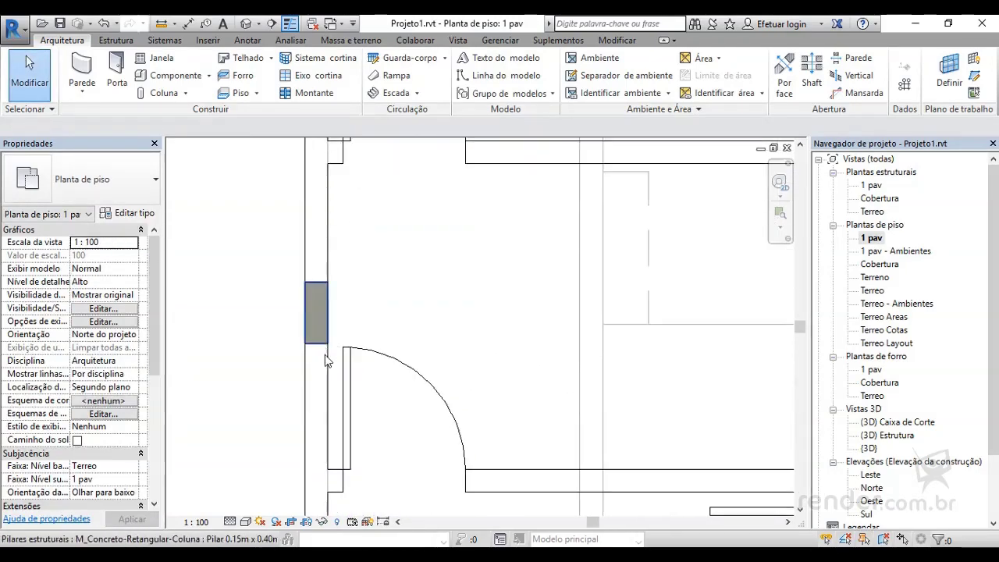
{"action": "scroll", "coordinate": [330, 367], "scroll_direction": "down", "scroll_amount": 3}
{"action": "middle_click_drag", "start_coordinate": [390, 403], "coordinate": [379, 128]}
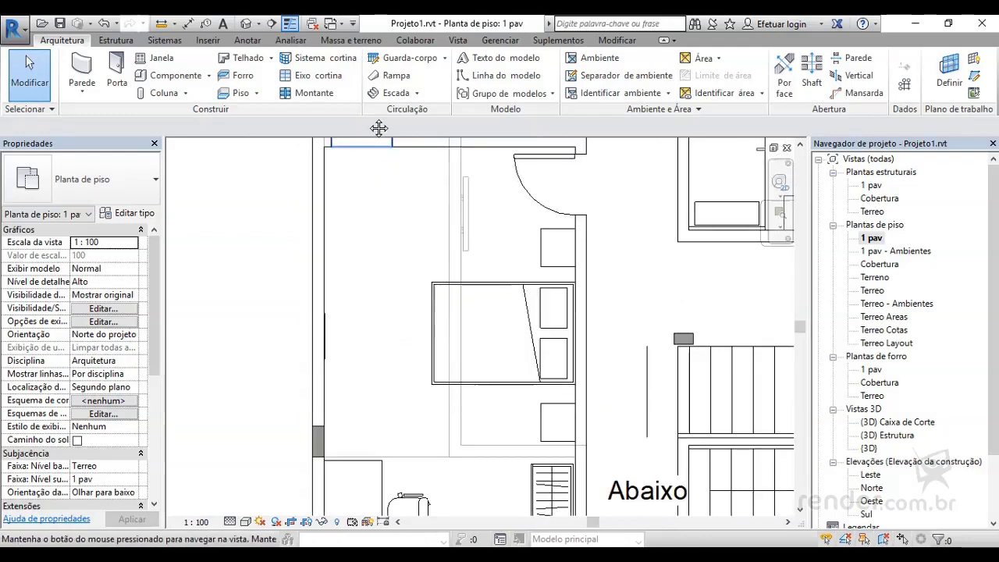
{"action": "scroll", "coordinate": [324, 499], "scroll_direction": "up", "scroll_amount": 3}
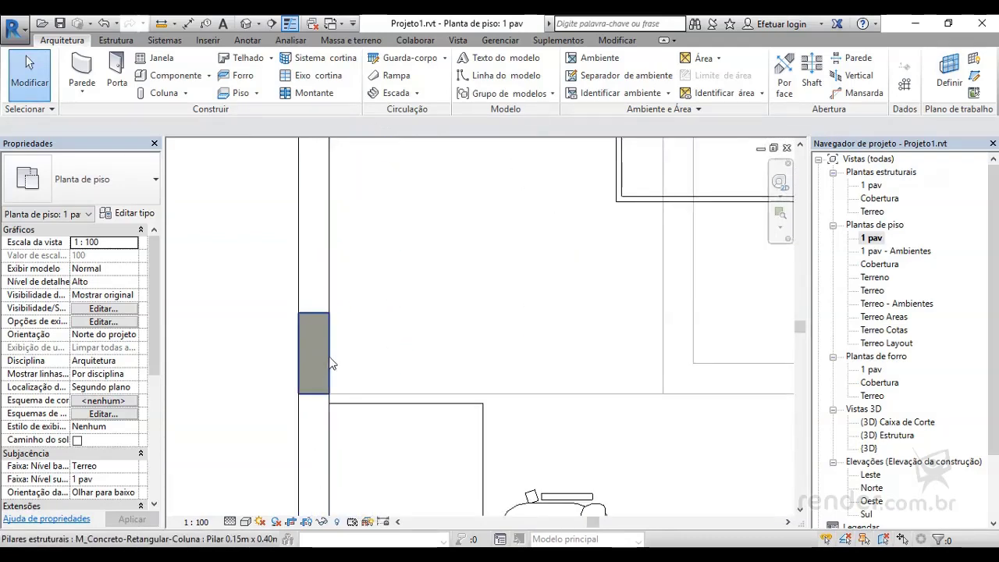
{"action": "scroll", "coordinate": [331, 364], "scroll_direction": "down", "scroll_amount": 3}
{"action": "mouse_move", "coordinate": [487, 408]}
{"action": "middle_mouse_down"}
{"action": "mouse_move", "coordinate": [445, 242]}
{"action": "mouse_move", "coordinate": [439, 351]}
{"action": "middle_mouse_up"}
{"action": "scroll", "coordinate": [402, 295], "scroll_direction": "up", "scroll_amount": 2}
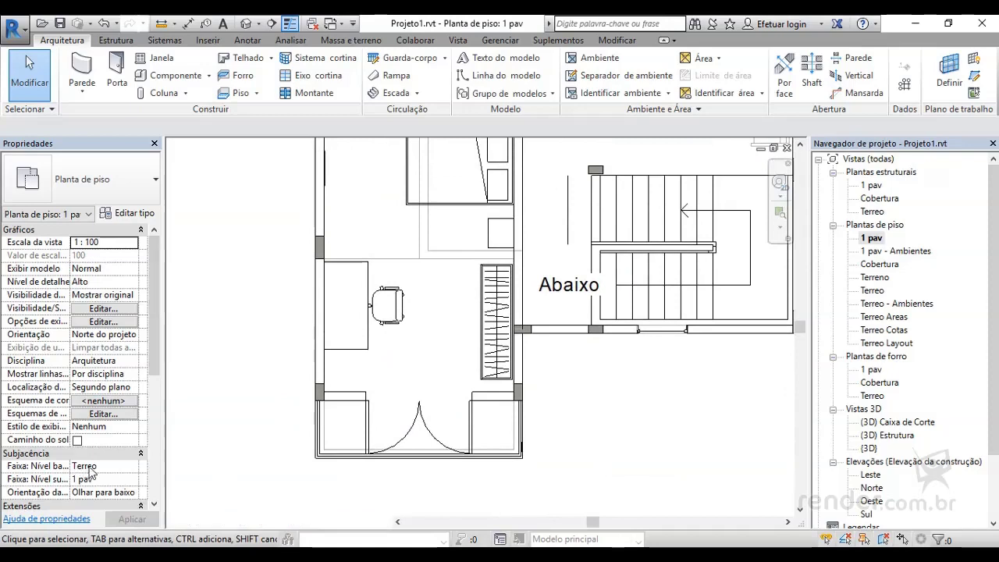
Step: Change the 1 pav plan's Faixa: Nível base from Terreo to Nenhum
{"action": "left_click", "coordinate": [91, 468]}
{"action": "left_click", "coordinate": [132, 468]}
{"action": "left_click", "coordinate": [88, 478]}
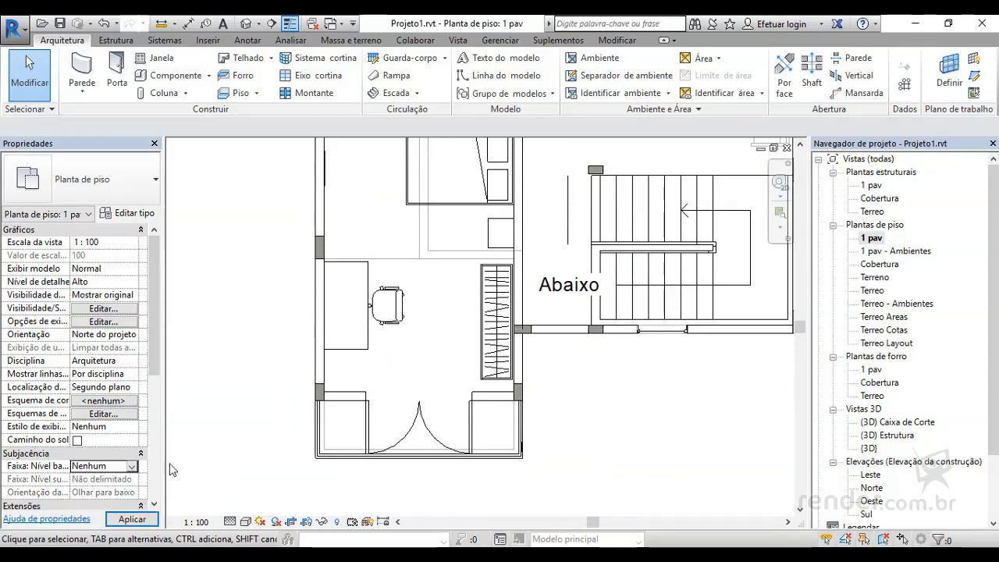
{"action": "scroll", "coordinate": [277, 392], "scroll_direction": "down", "scroll_amount": 2}
{"action": "scroll", "coordinate": [277, 392], "scroll_direction": "down", "scroll_amount": 1}
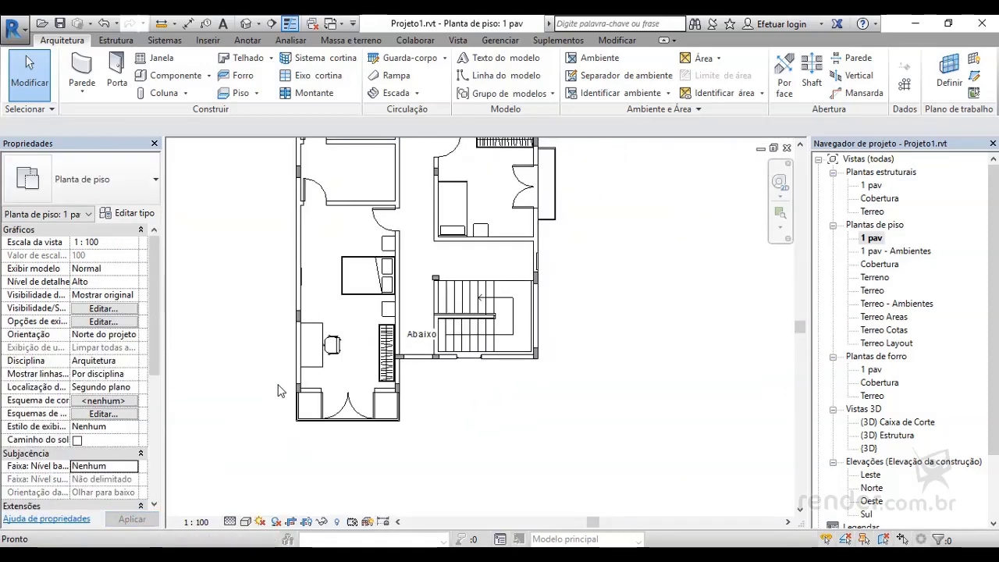
{"action": "middle_click_drag", "start_coordinate": [284, 393], "coordinate": [399, 417]}
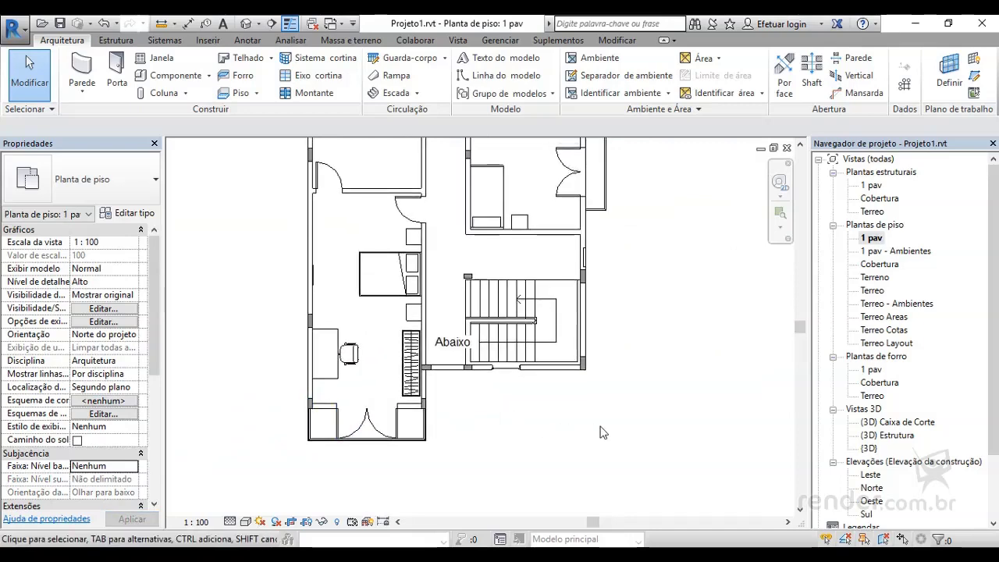
{"action": "double_click", "coordinate": [868, 448]}
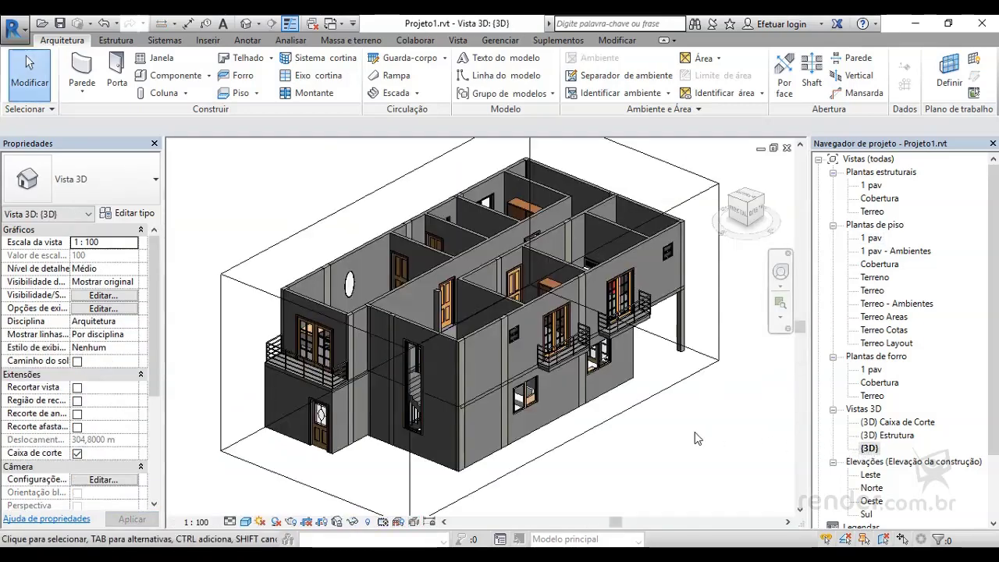
{"action": "scroll", "coordinate": [384, 431], "scroll_direction": "up", "scroll_amount": 1}
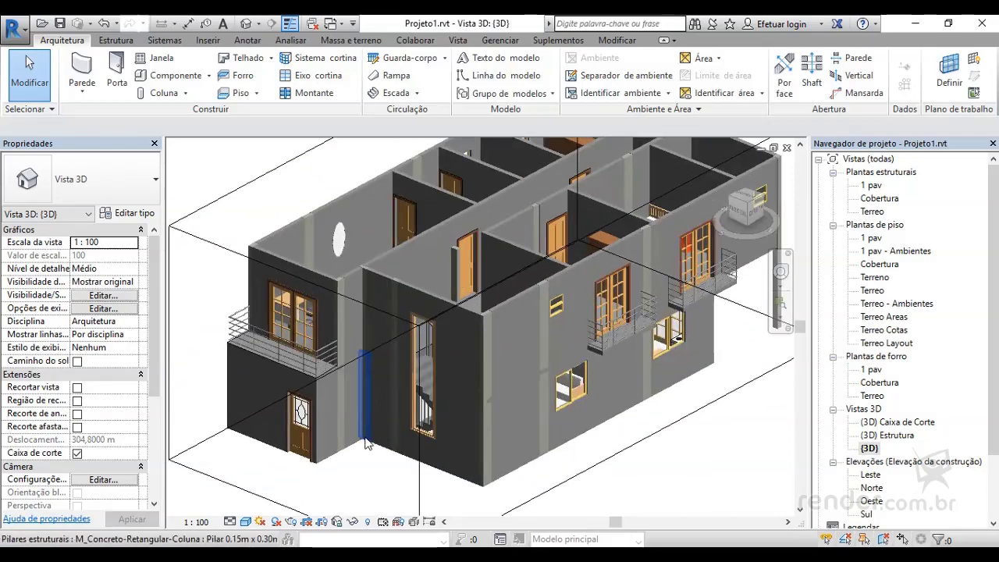
{"action": "middle_click_drag", "start_coordinate": [384, 430], "coordinate": [360, 361], "text": "shift"}
{"action": "scroll", "coordinate": [353, 344], "scroll_direction": "up", "scroll_amount": 3}
{"action": "scroll", "coordinate": [353, 345], "scroll_direction": "down", "scroll_amount": 2}
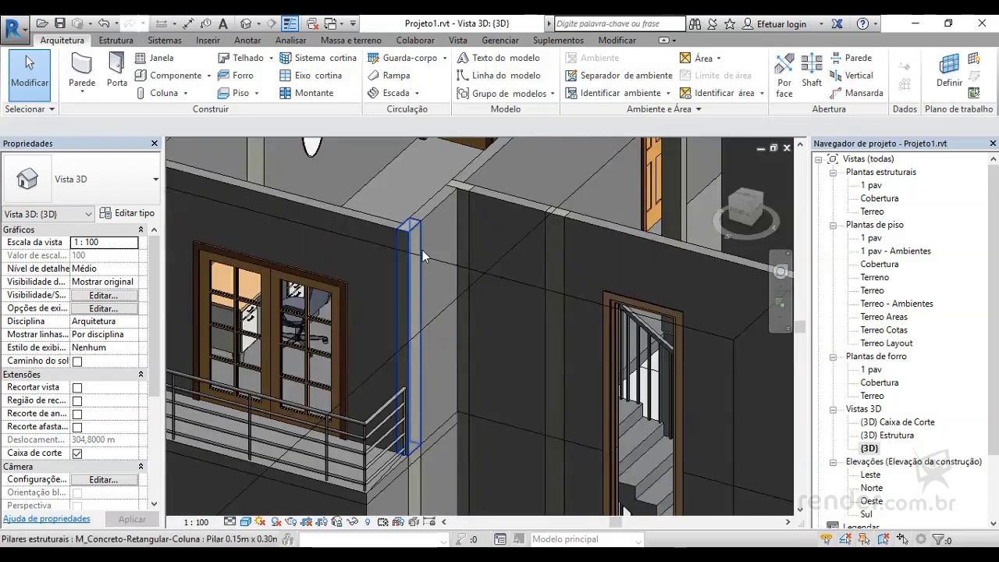
{"action": "middle_click_drag", "start_coordinate": [391, 274], "coordinate": [603, 328]}
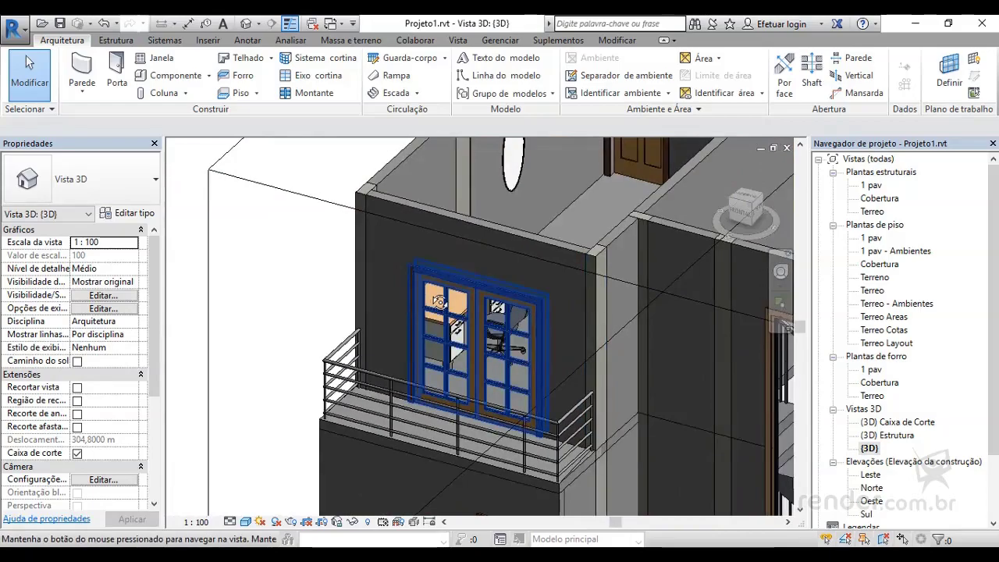
{"action": "mouse_move", "coordinate": [468, 335]}
{"action": "middle_mouse_down", "text": "shift"}
{"action": "mouse_move", "coordinate": [461, 307]}
{"action": "mouse_move", "coordinate": [466, 358]}
{"action": "mouse_move", "coordinate": [523, 364]}
{"action": "mouse_move", "coordinate": [526, 355]}
{"action": "mouse_move", "coordinate": [382, 368]}
{"action": "mouse_move", "coordinate": [518, 352]}
{"action": "mouse_move", "coordinate": [500, 361]}
{"action": "mouse_move", "coordinate": [546, 410]}
{"action": "mouse_move", "coordinate": [613, 430]}
{"action": "mouse_move", "coordinate": [674, 424]}
{"action": "mouse_move", "coordinate": [557, 409]}
{"action": "mouse_move", "coordinate": [528, 435]}
{"action": "mouse_move", "coordinate": [591, 435]}
{"action": "mouse_move", "coordinate": [549, 417]}
{"action": "mouse_move", "coordinate": [676, 419]}
{"action": "middle_mouse_up", "text": "shift"}
{"action": "scroll", "coordinate": [479, 391], "scroll_direction": "down", "scroll_amount": 2}
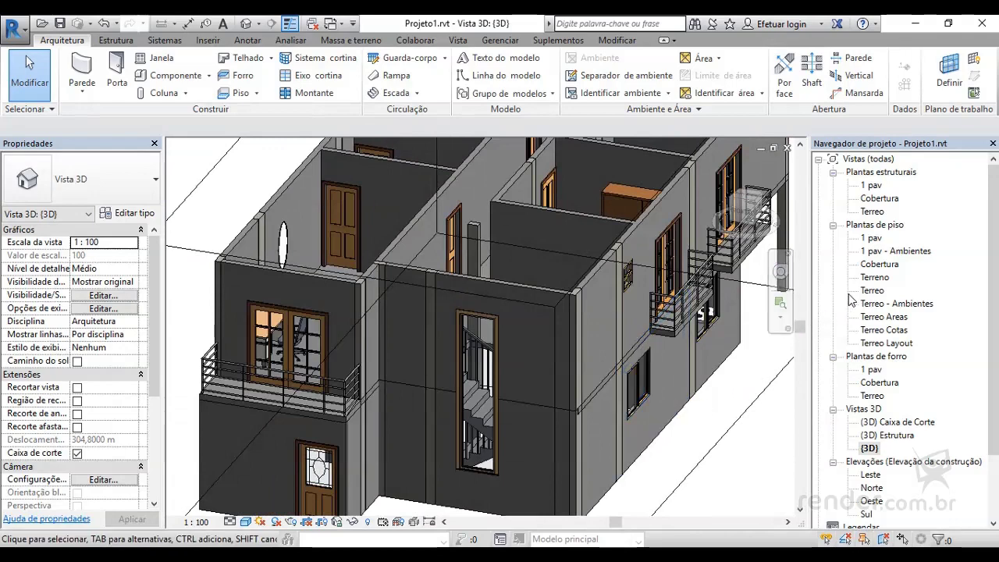
Step: Open the Terreo floor plan, frame it, and bring up the Estrutura ribbon tools
{"action": "double_click", "coordinate": [873, 291]}
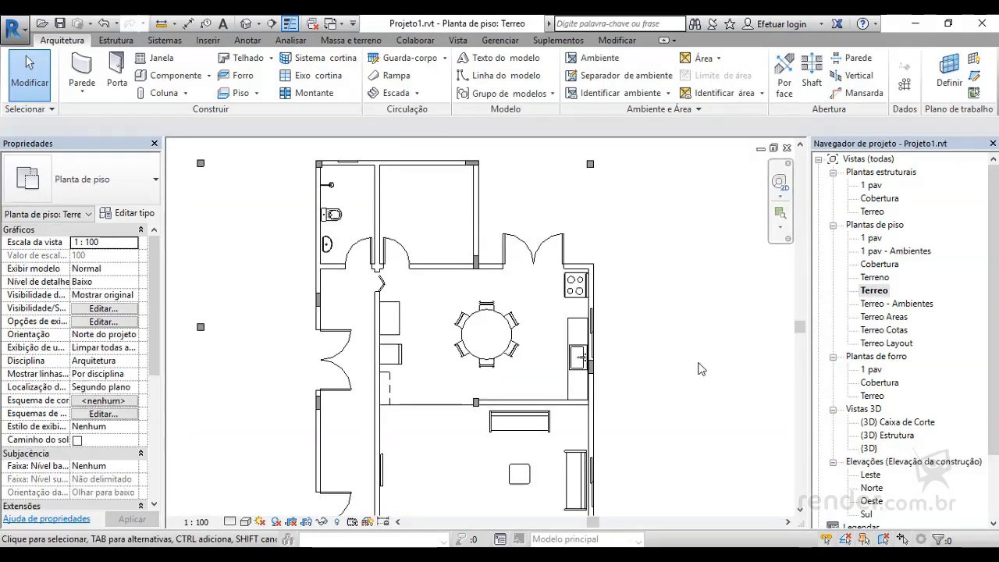
{"action": "scroll", "coordinate": [632, 397], "scroll_direction": "down", "scroll_amount": 2}
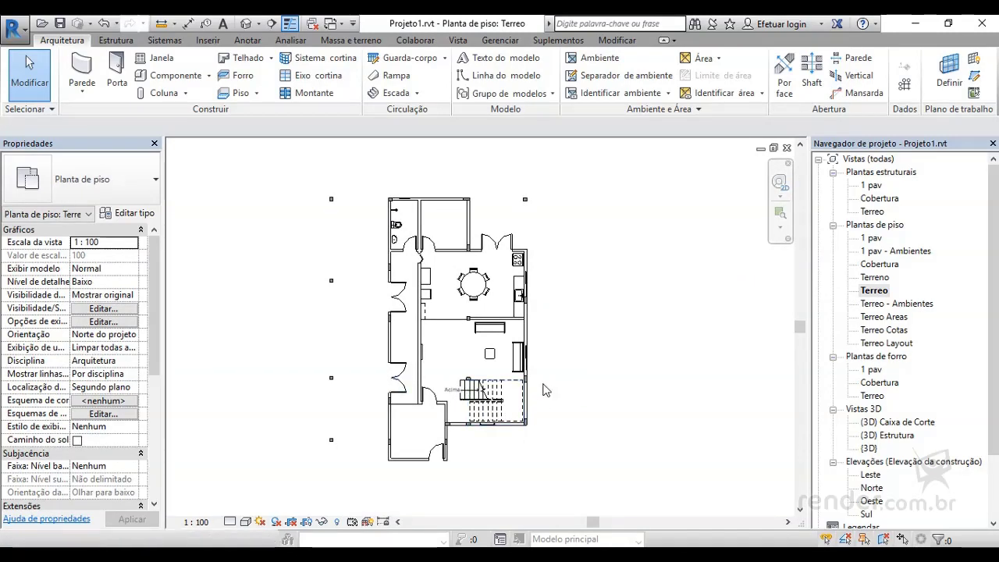
{"action": "scroll", "coordinate": [451, 364], "scroll_direction": "up", "scroll_amount": 2}
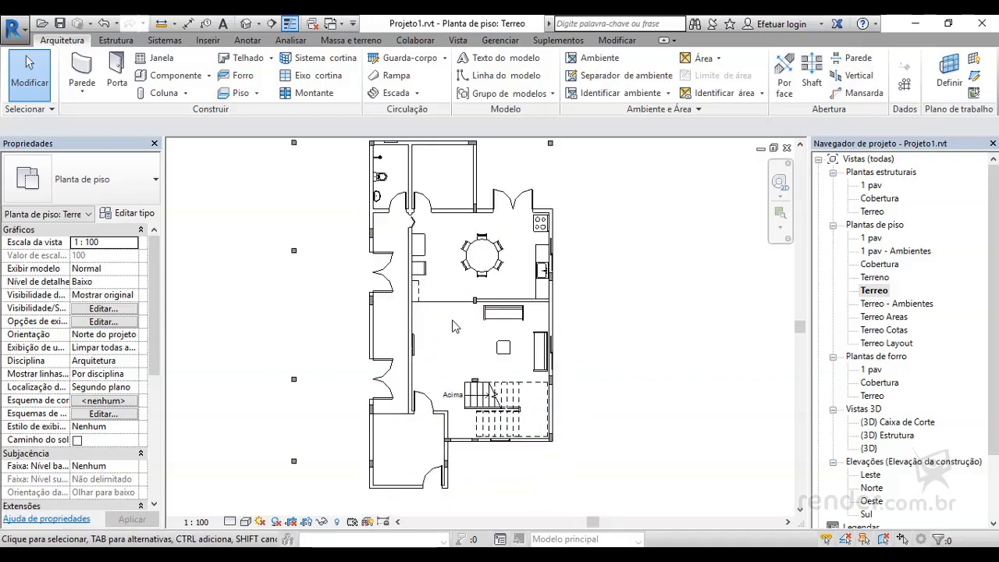
{"action": "middle_click_drag", "start_coordinate": [454, 330], "coordinate": [466, 358]}
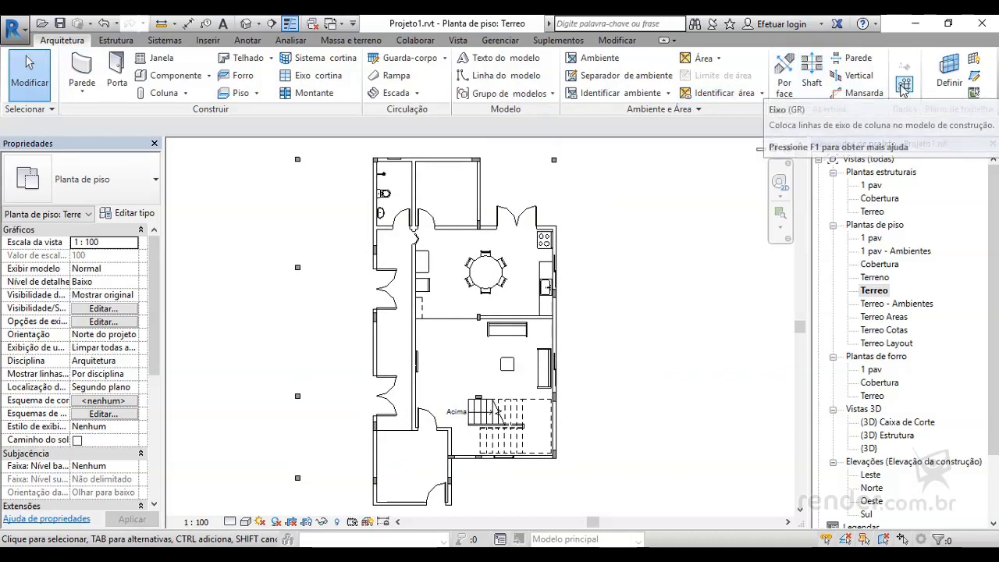
{"action": "left_click", "coordinate": [119, 43]}
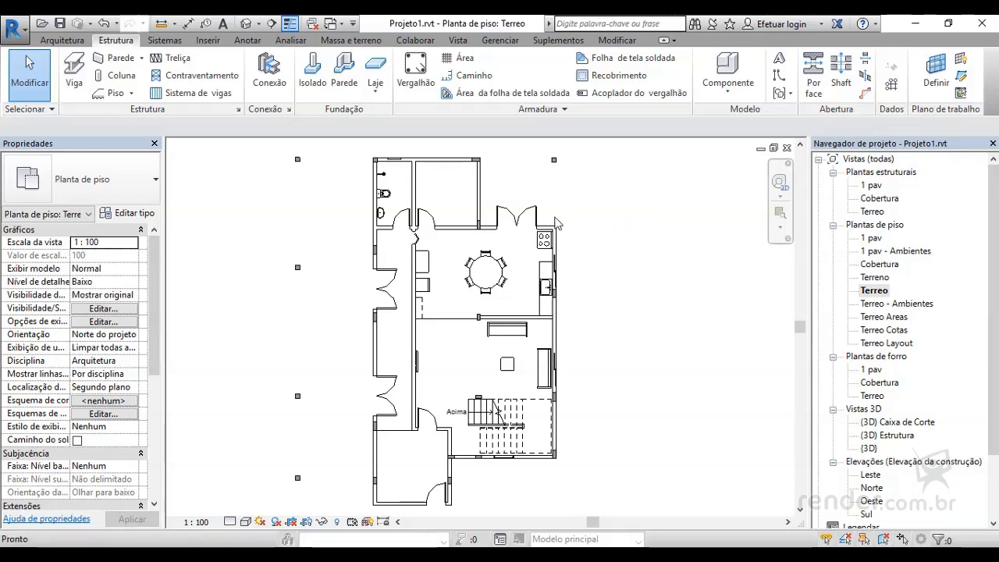
Step: Draw a horizontal grid axis (GR) from right of the top wall to left of the house
{"action": "key", "text": "g"}
{"action": "key", "text": "r"}
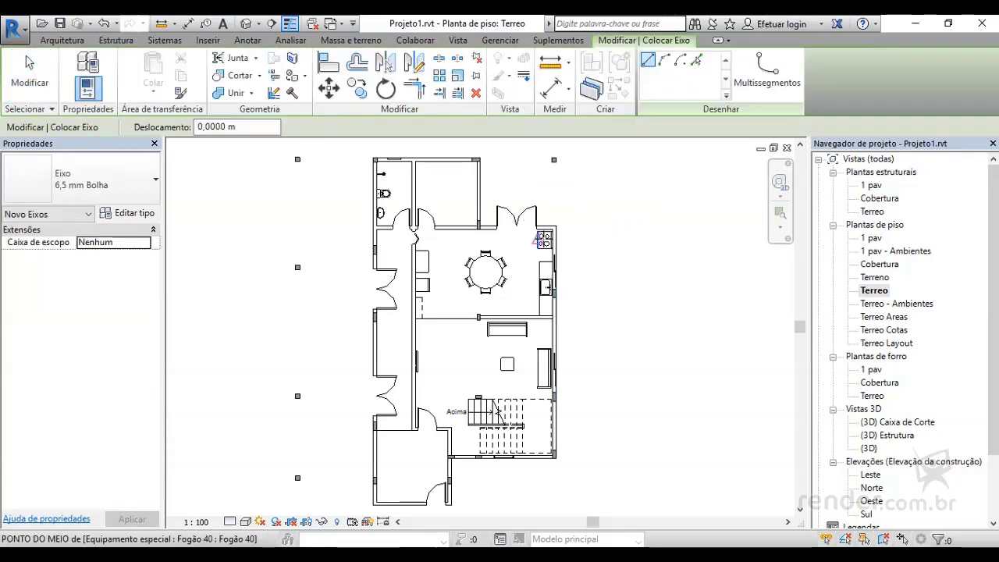
{"action": "scroll", "coordinate": [546, 244], "scroll_direction": "up", "scroll_amount": 1}
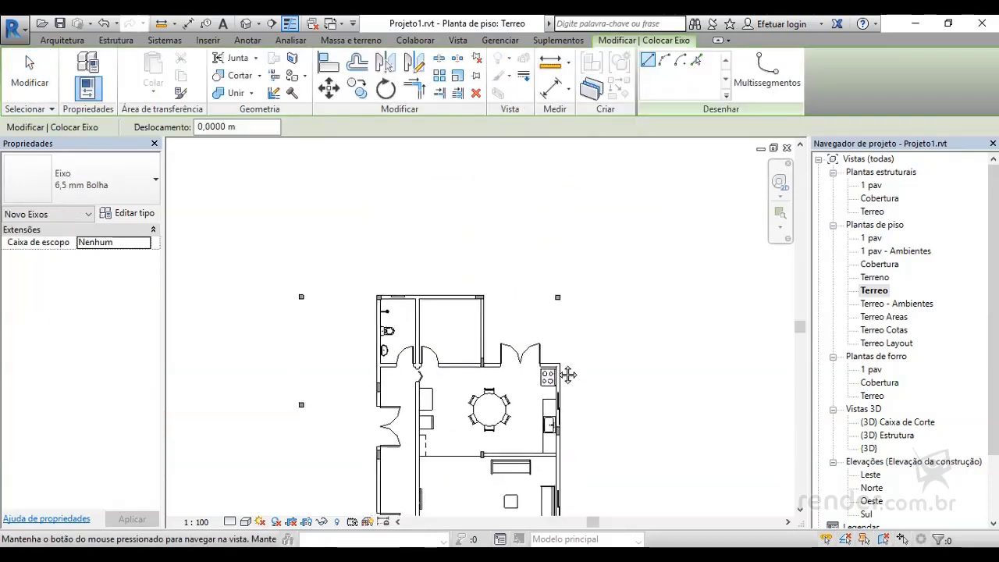
{"action": "scroll", "coordinate": [504, 372], "scroll_direction": "up", "scroll_amount": 1}
{"action": "scroll", "coordinate": [472, 305], "scroll_direction": "up", "scroll_amount": 1}
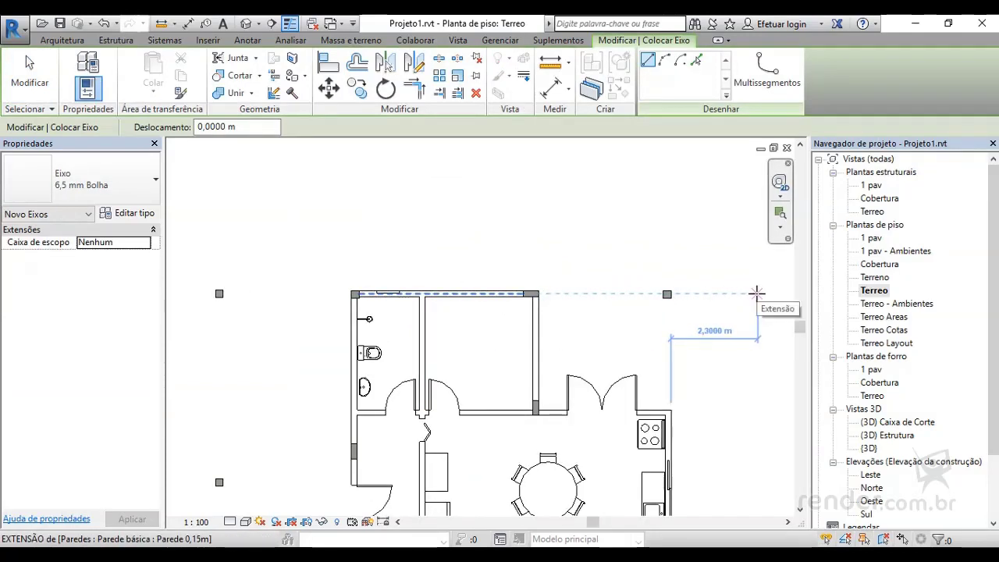
{"action": "left_click", "coordinate": [757, 293]}
{"action": "left_click", "coordinate": [310, 293]}
{"action": "middle_click_drag", "start_coordinate": [269, 290], "coordinate": [406, 275]}
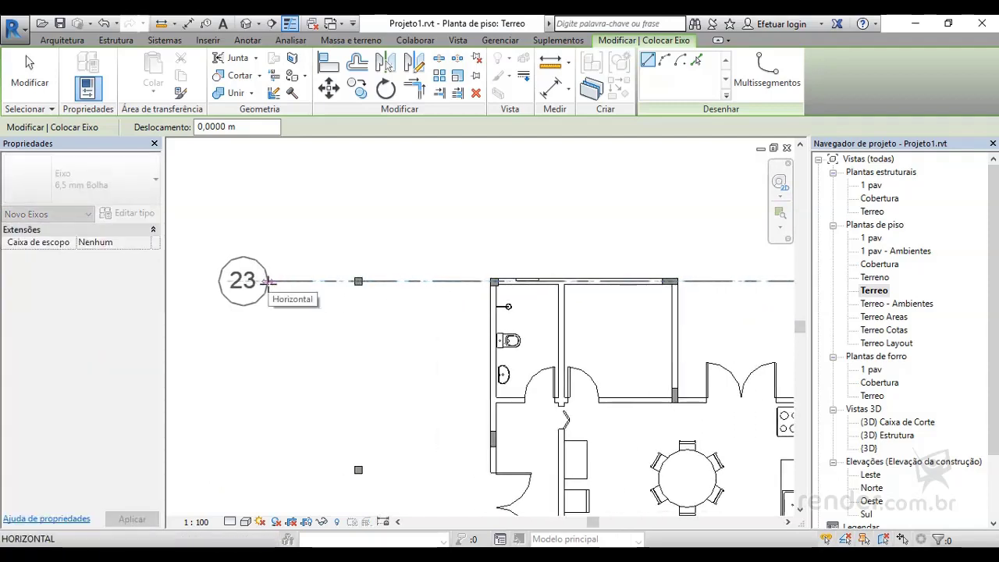
{"action": "left_click", "coordinate": [268, 281]}
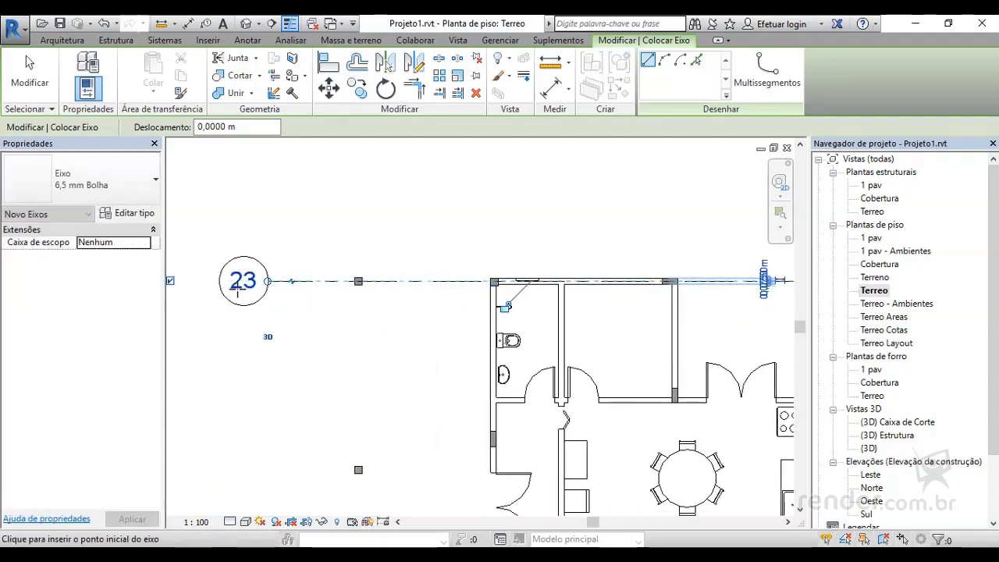
{"action": "key", "text": "Escape"}
{"action": "key", "text": "Escape"}
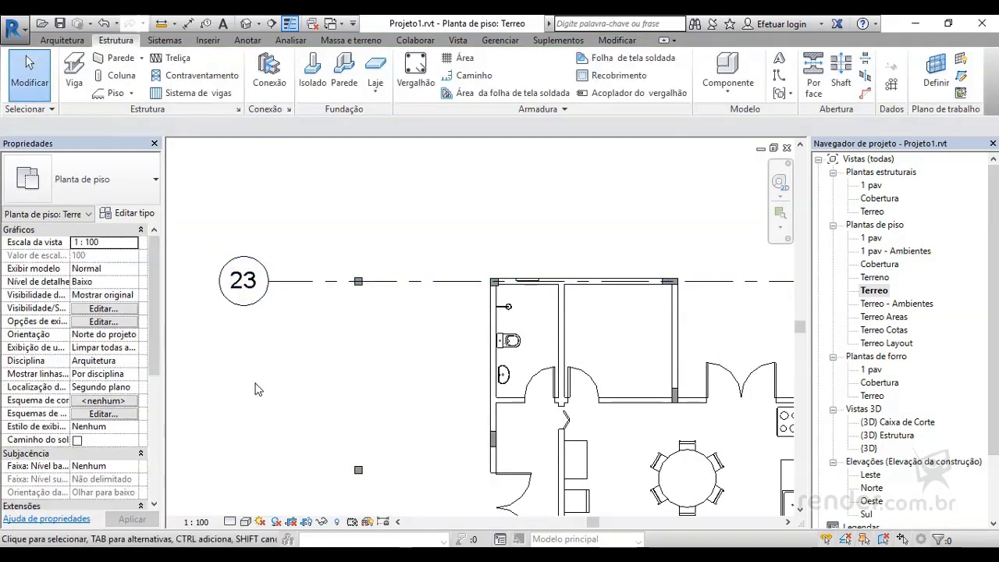
Step: Rename the new grid axis from 23 to A
{"action": "middle_click_drag", "start_coordinate": [308, 280], "coordinate": [310, 215]}
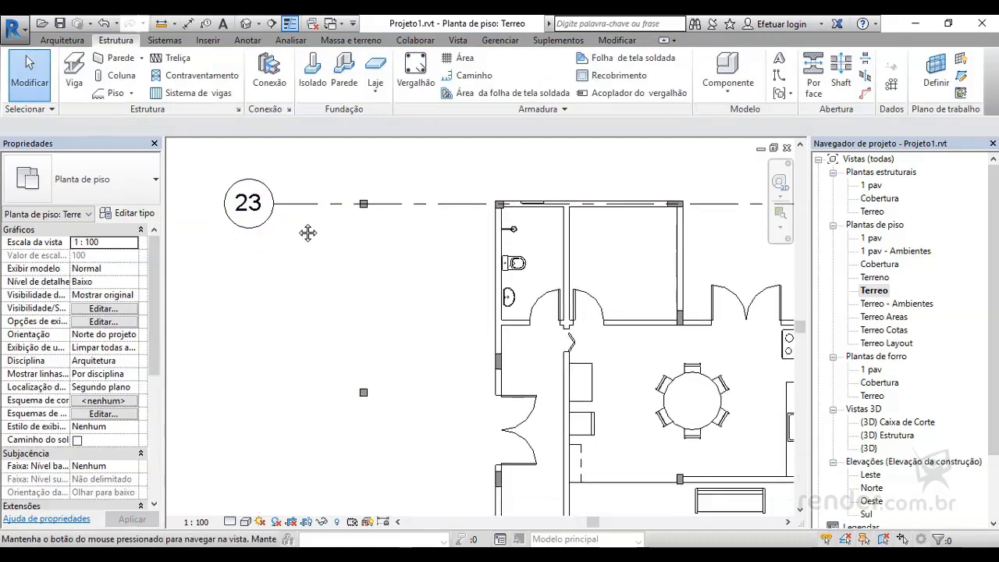
{"action": "middle_click_drag", "start_coordinate": [410, 307], "coordinate": [304, 376]}
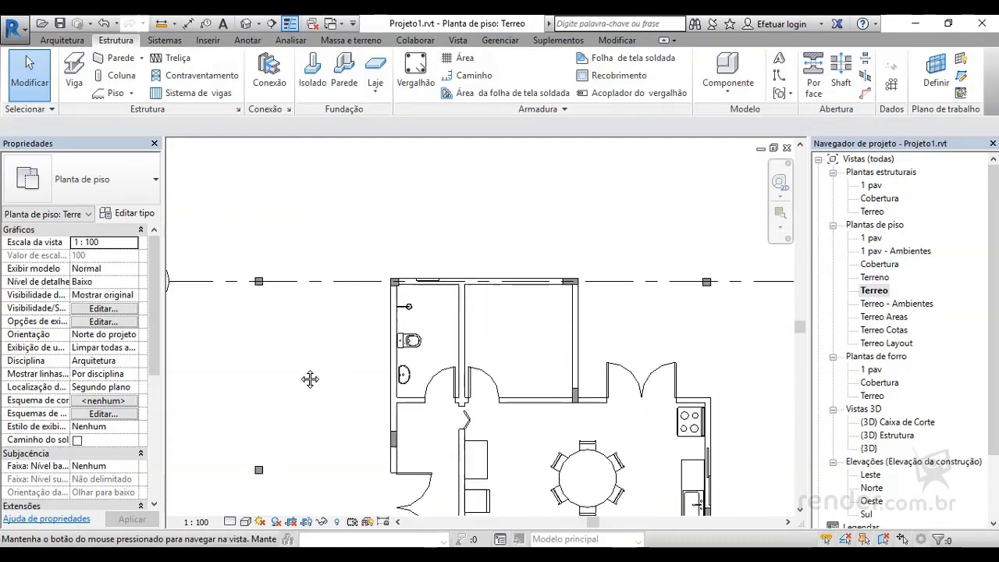
{"action": "scroll", "coordinate": [392, 229], "scroll_direction": "down", "scroll_amount": 1}
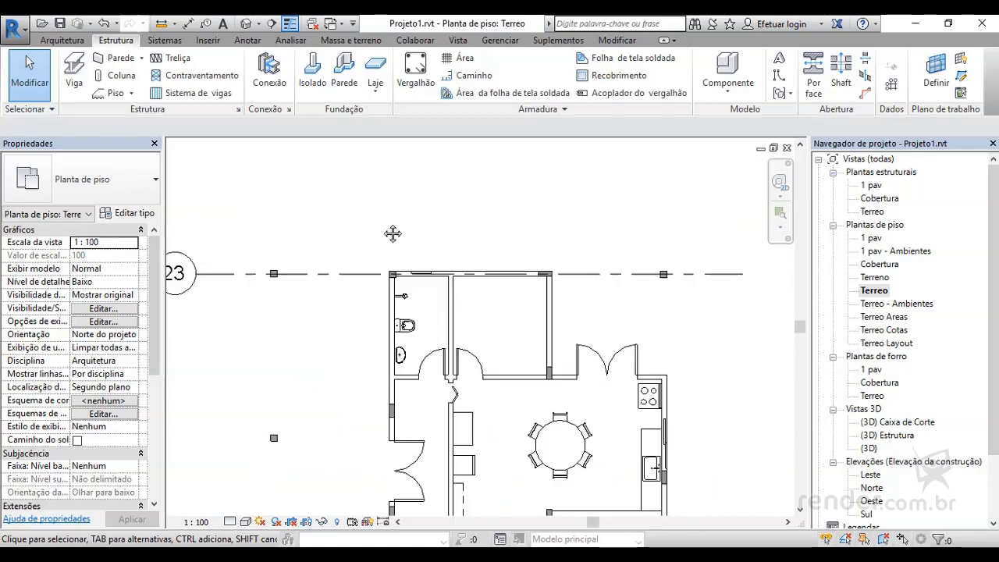
{"action": "middle_click_drag", "start_coordinate": [392, 229], "coordinate": [539, 263]}
{"action": "scroll", "coordinate": [301, 330], "scroll_direction": "up", "scroll_amount": 1}
{"action": "scroll", "coordinate": [301, 330], "scroll_direction": "up", "scroll_amount": 2}
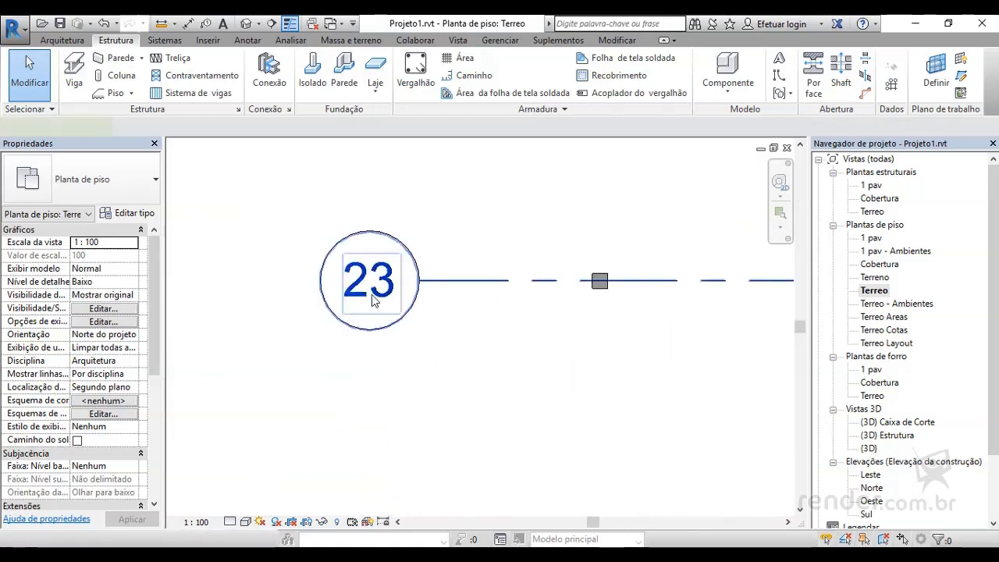
{"action": "left_click", "coordinate": [372, 301]}
{"action": "left_click", "coordinate": [374, 290]}
{"action": "type", "text": "A"}
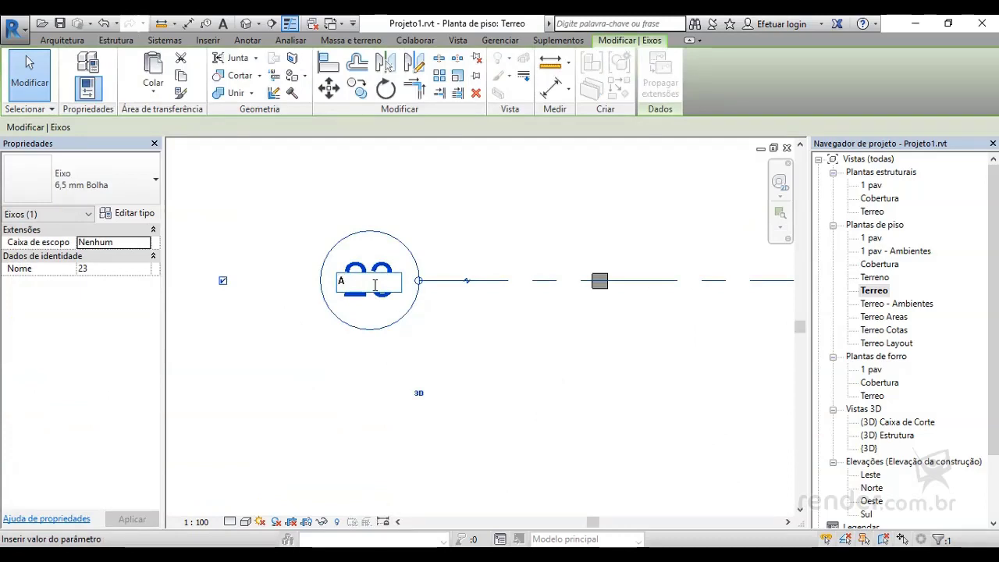
{"action": "key", "text": "Return"}
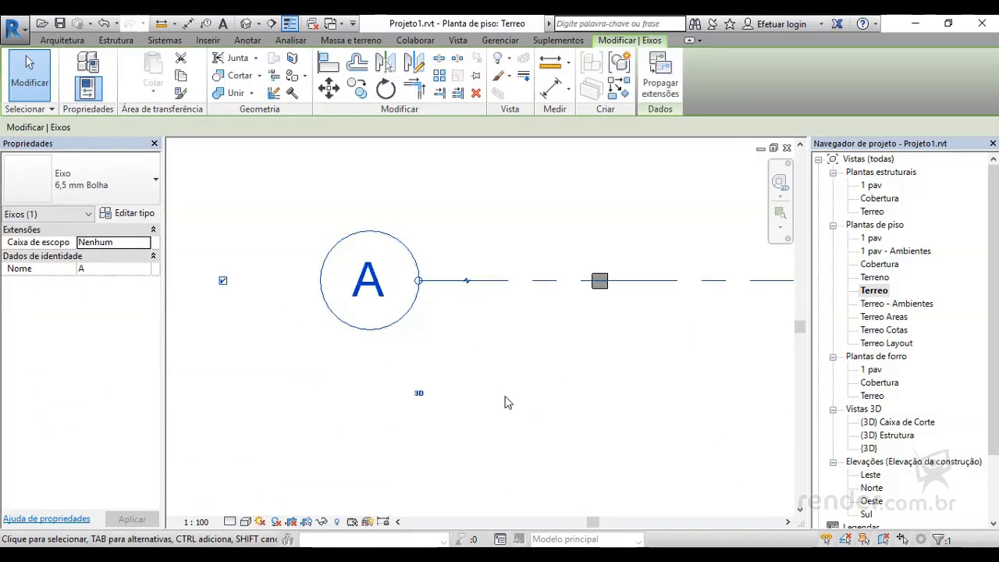
{"action": "scroll", "coordinate": [507, 402], "scroll_direction": "down", "scroll_amount": 2}
{"action": "middle_click_drag", "start_coordinate": [504, 405], "coordinate": [312, 323]}
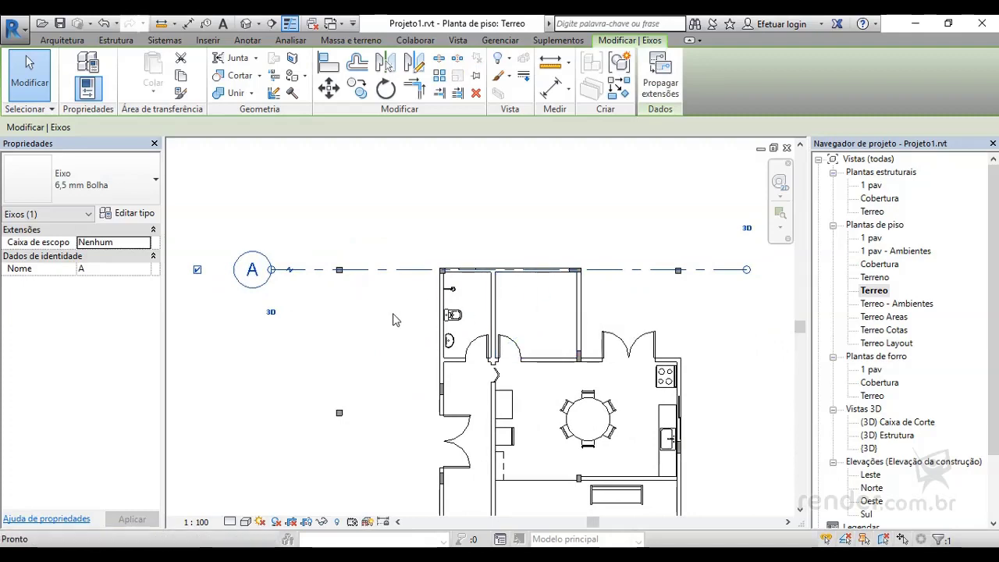
Step: Draw horizontal grid B from right of the kitchen wall to left of the house
{"action": "key", "text": "g"}
{"action": "key", "text": "r"}
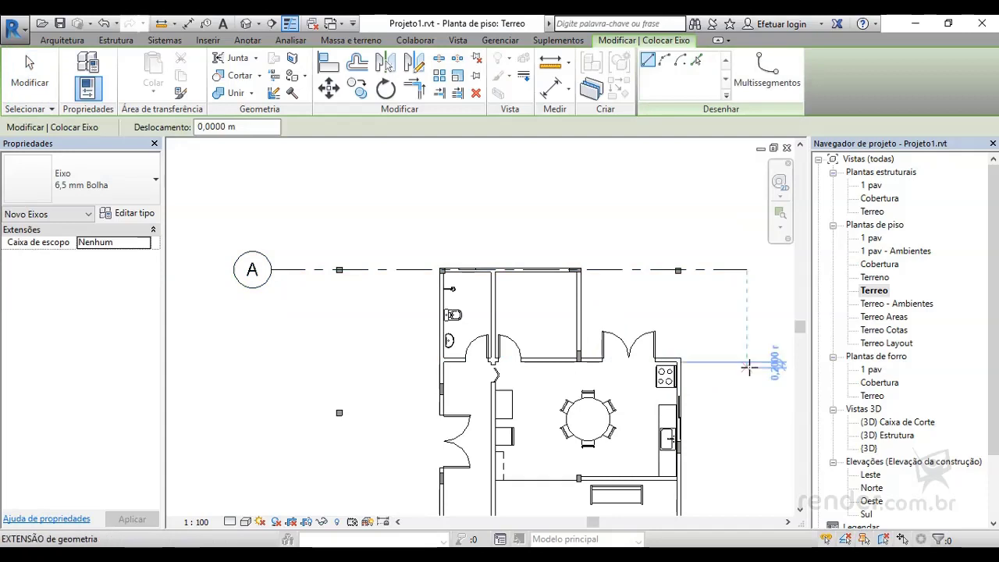
{"action": "mouse_move", "coordinate": [768, 357]}
{"action": "middle_mouse_down"}
{"action": "mouse_move", "coordinate": [734, 382]}
{"action": "mouse_move", "coordinate": [678, 399]}
{"action": "middle_mouse_up"}
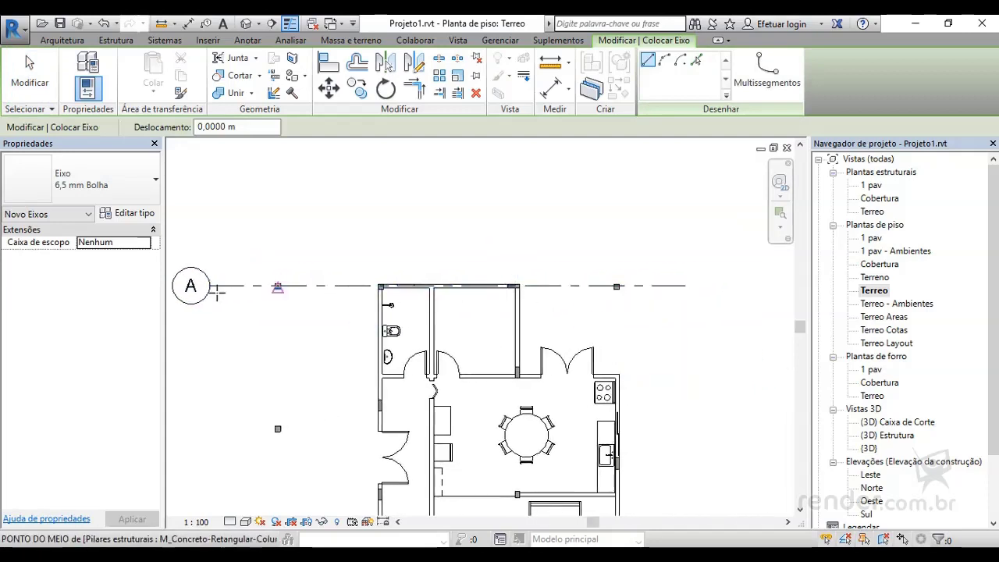
{"action": "scroll", "coordinate": [593, 384], "scroll_direction": "up", "scroll_amount": 2}
{"action": "scroll", "coordinate": [592, 384], "scroll_direction": "up", "scroll_amount": 1}
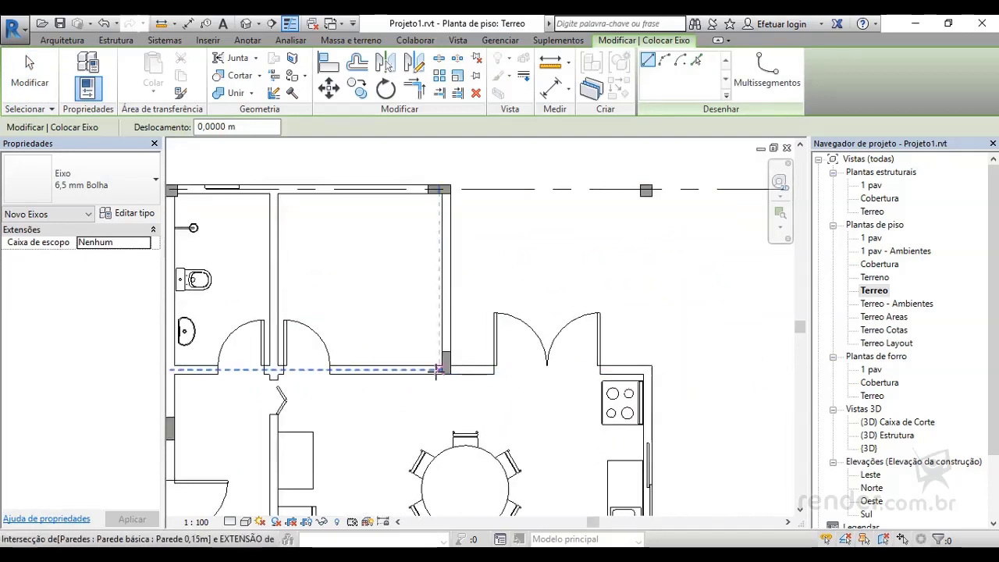
{"action": "middle_click_drag", "start_coordinate": [691, 368], "coordinate": [463, 356]}
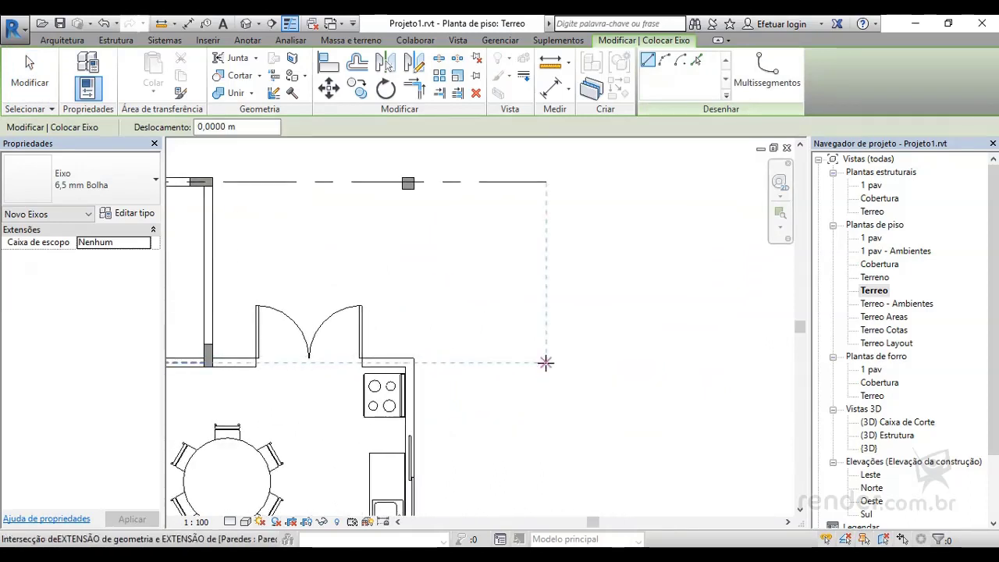
{"action": "left_click", "coordinate": [545, 362]}
{"action": "scroll", "coordinate": [499, 351], "scroll_direction": "down", "scroll_amount": 2}
{"action": "middle_click_drag", "start_coordinate": [367, 293], "coordinate": [546, 355]}
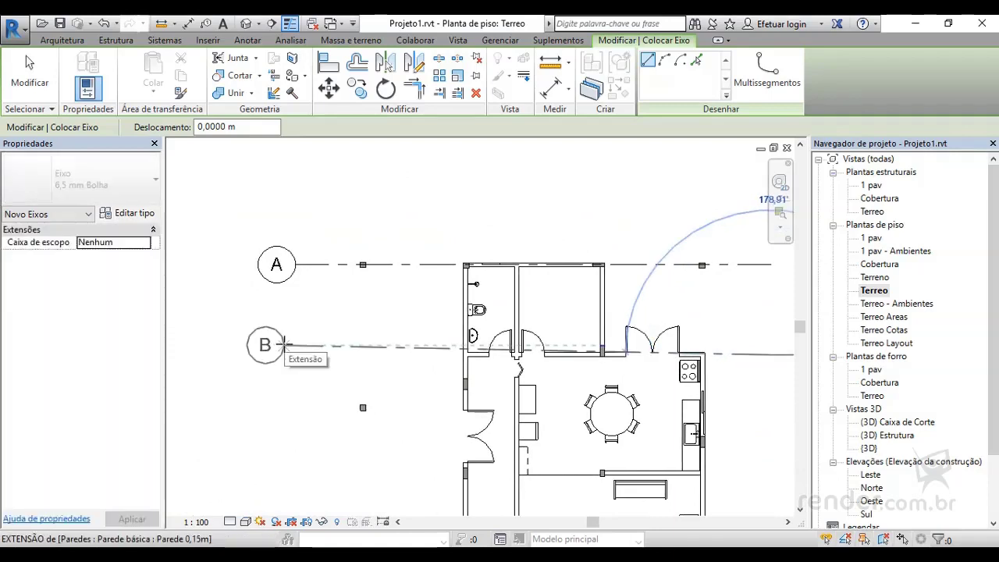
{"action": "scroll", "coordinate": [284, 344], "scroll_direction": "up", "scroll_amount": 1}
{"action": "left_click", "coordinate": [287, 352]}
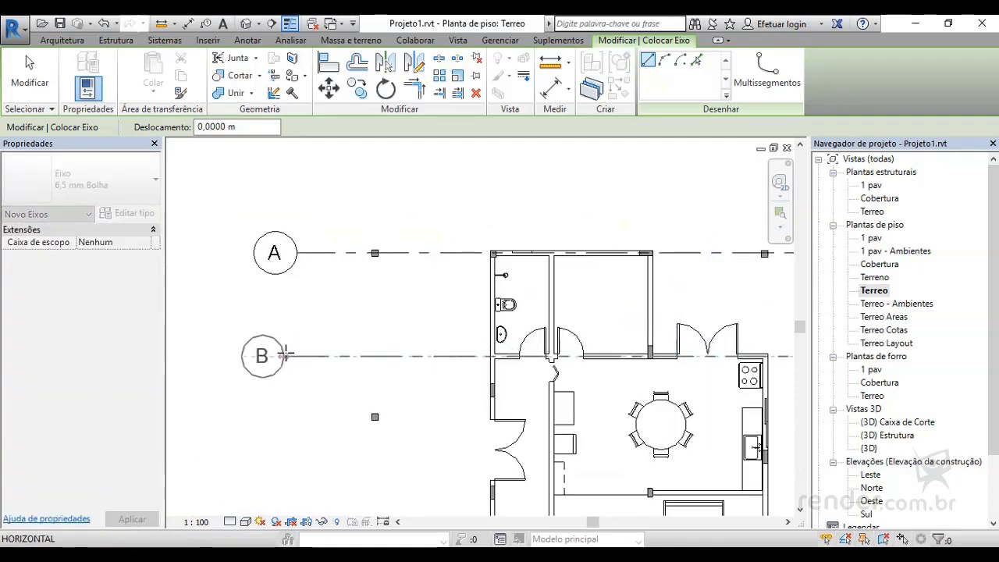
{"action": "left_click", "coordinate": [295, 355]}
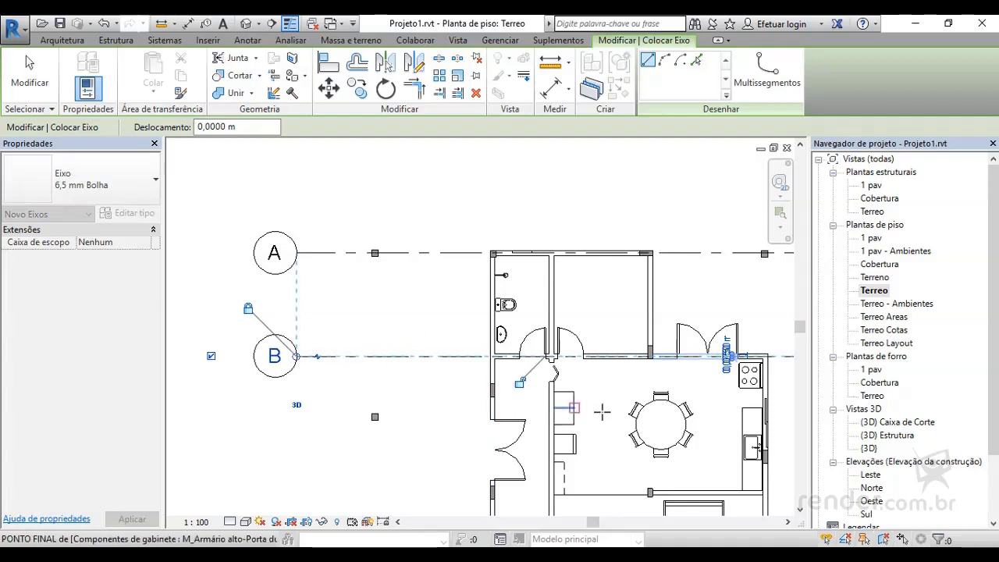
Step: Draw grid C across the plan with its bubble in line with grid B's
{"action": "scroll", "coordinate": [602, 411], "scroll_direction": "down", "scroll_amount": 1}
{"action": "middle_click_drag", "start_coordinate": [602, 411], "coordinate": [422, 367]}
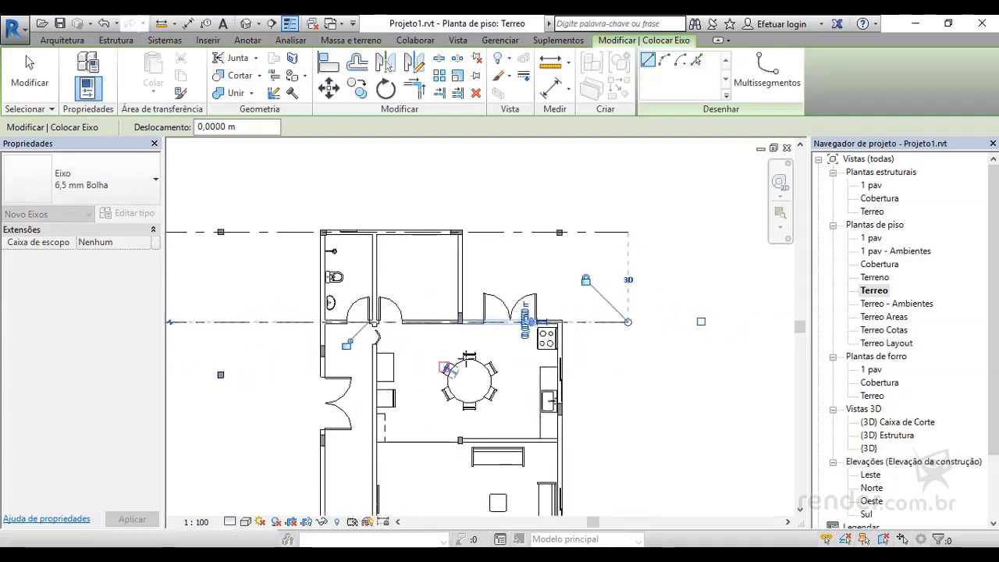
{"action": "scroll", "coordinate": [410, 365], "scroll_direction": "up", "scroll_amount": 2}
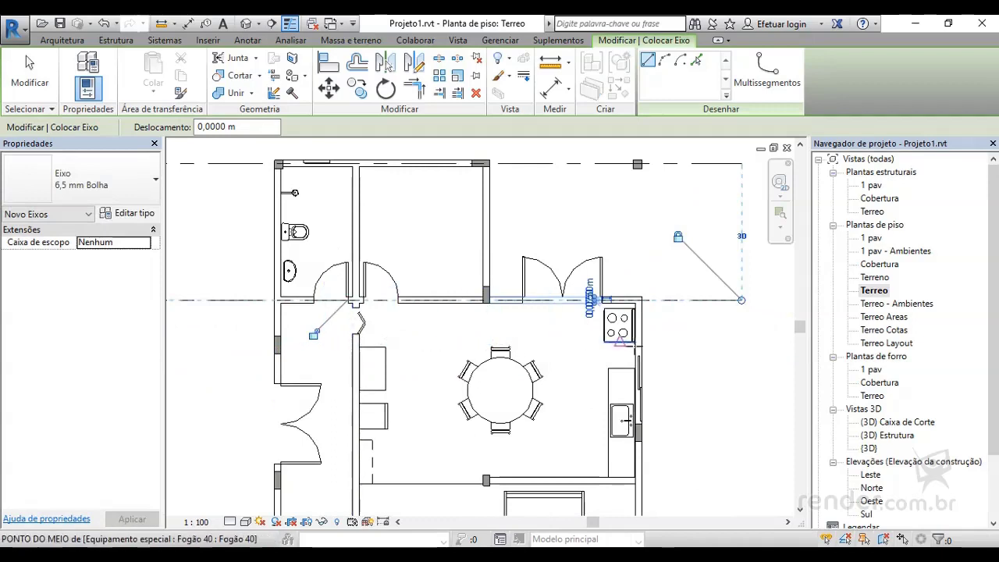
{"action": "left_click", "coordinate": [727, 346]}
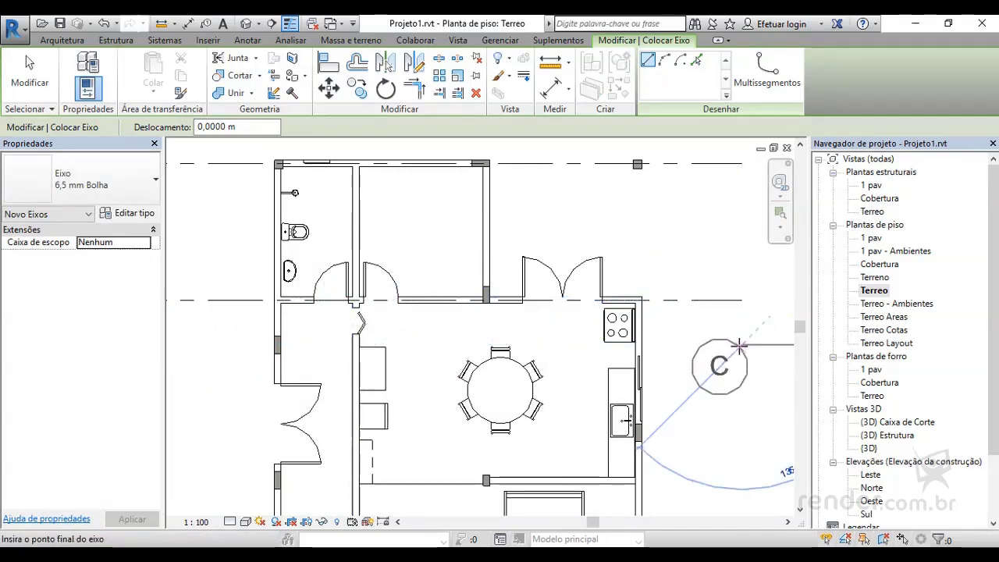
{"action": "middle_click_drag", "start_coordinate": [286, 344], "coordinate": [507, 344]}
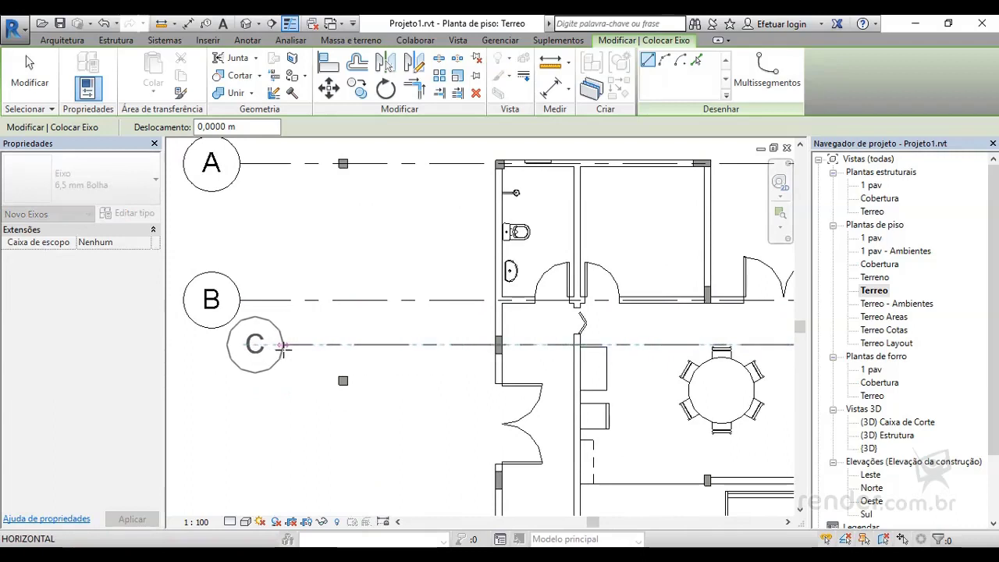
{"action": "middle_click_drag", "start_coordinate": [345, 352], "coordinate": [358, 337]}
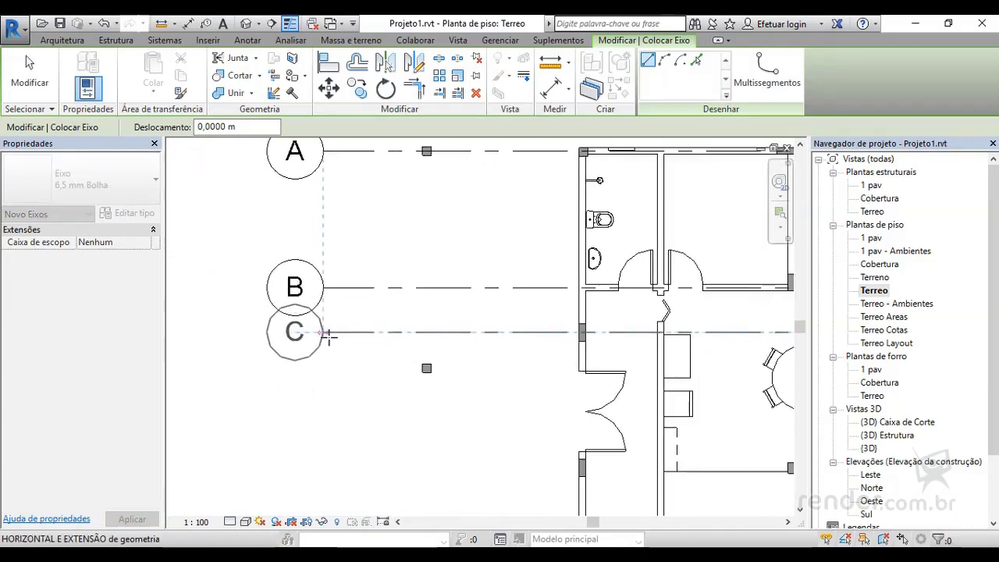
{"action": "left_click", "coordinate": [328, 336]}
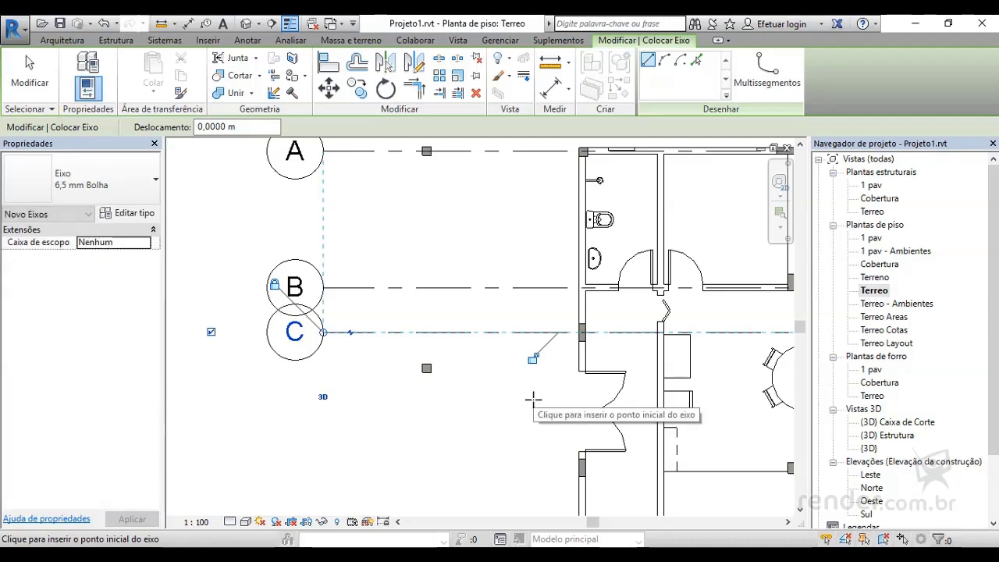
Step: Draw grid D from the kitchen, its bubble aligned under C
{"action": "middle_click_drag", "start_coordinate": [532, 400], "coordinate": [296, 354]}
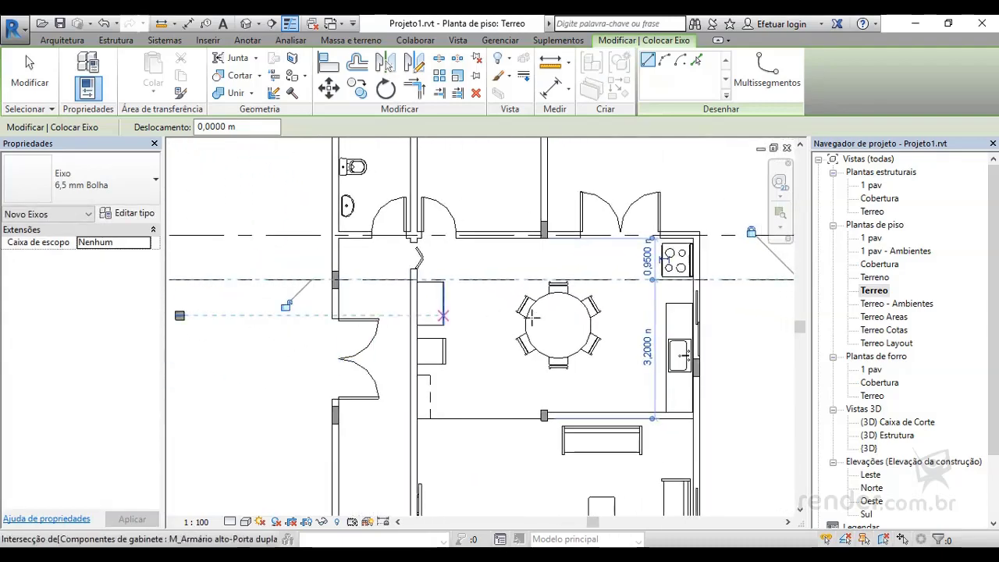
{"action": "middle_click_drag", "start_coordinate": [709, 329], "coordinate": [560, 335]}
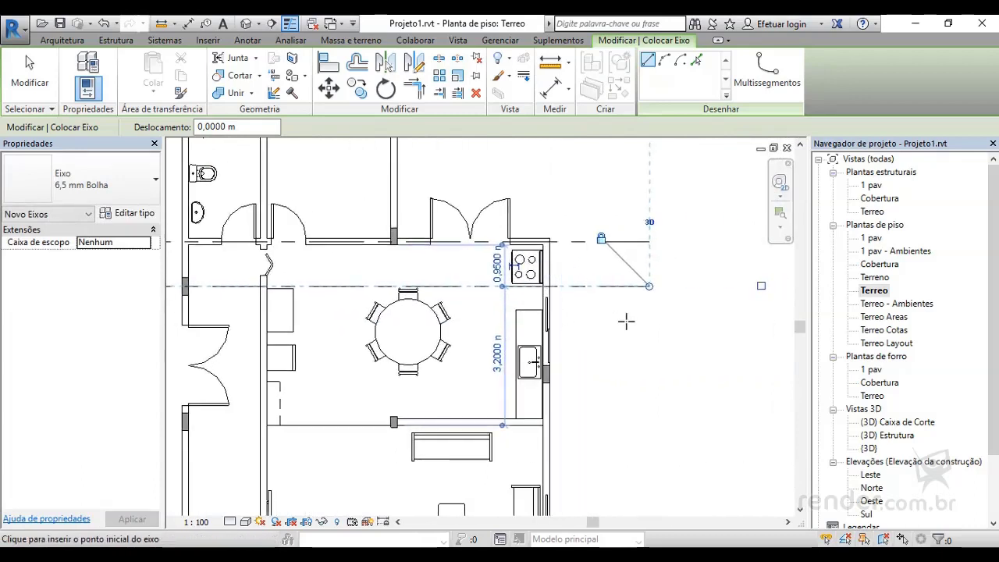
{"action": "scroll", "coordinate": [659, 332], "scroll_direction": "down", "scroll_amount": 1}
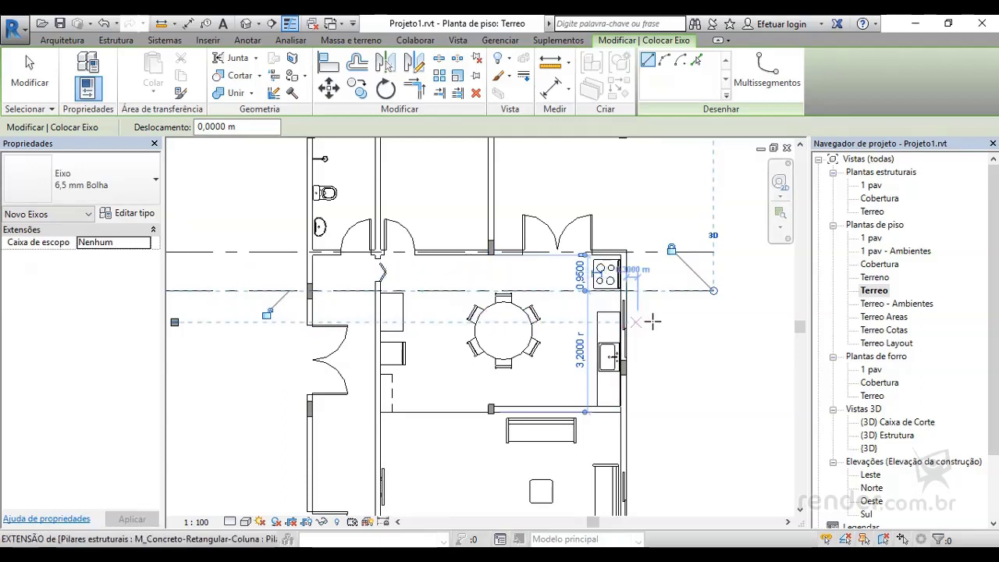
{"action": "left_click", "coordinate": [712, 320]}
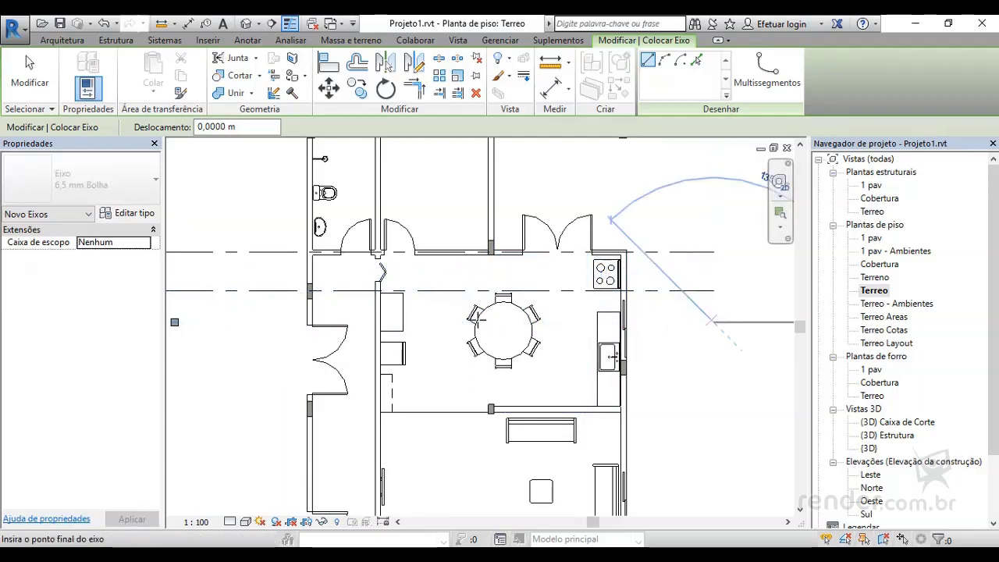
{"action": "middle_click_drag", "start_coordinate": [273, 320], "coordinate": [538, 320]}
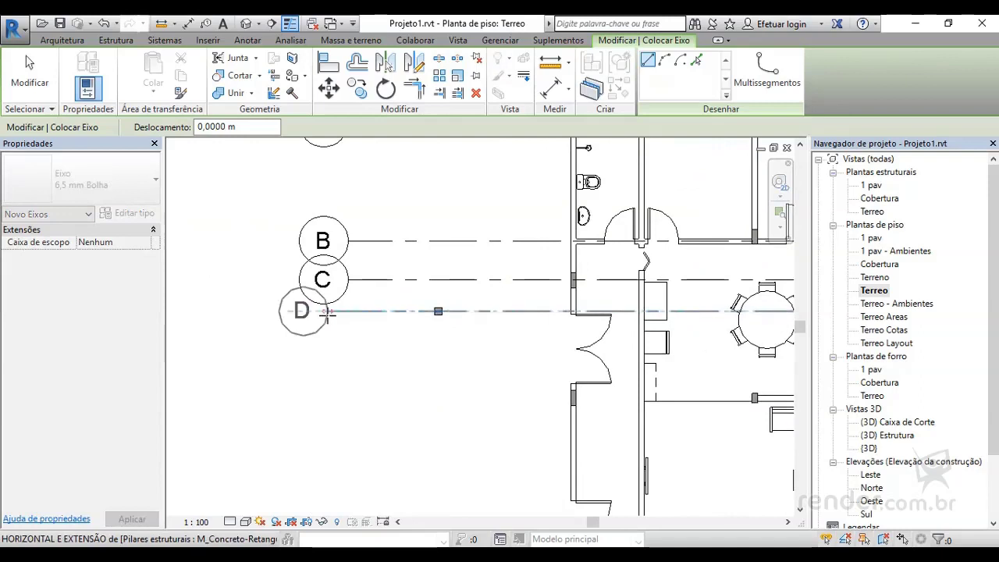
{"action": "left_click", "coordinate": [348, 311]}
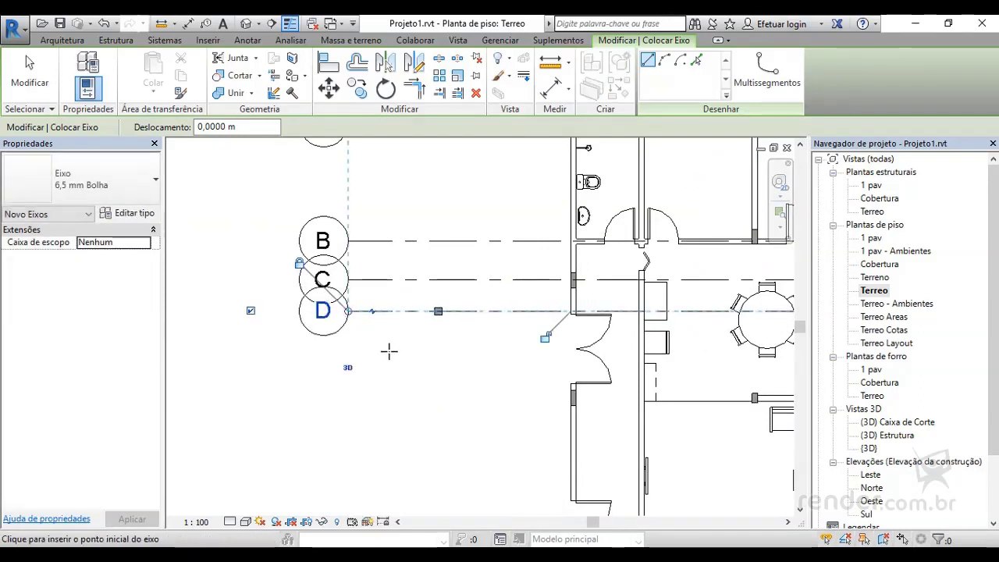
Step: Draw grid E from beside the sink wall, its bubble aligned under D
{"action": "middle_click_drag", "start_coordinate": [642, 379], "coordinate": [377, 343]}
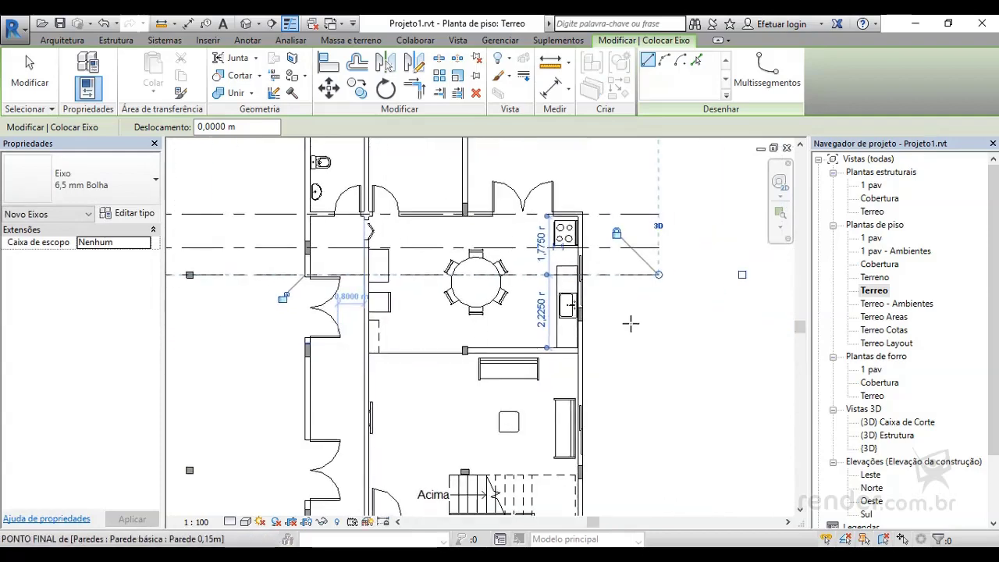
{"action": "scroll", "coordinate": [630, 323], "scroll_direction": "up", "scroll_amount": 3}
{"action": "scroll", "coordinate": [628, 312], "scroll_direction": "up", "scroll_amount": 1}
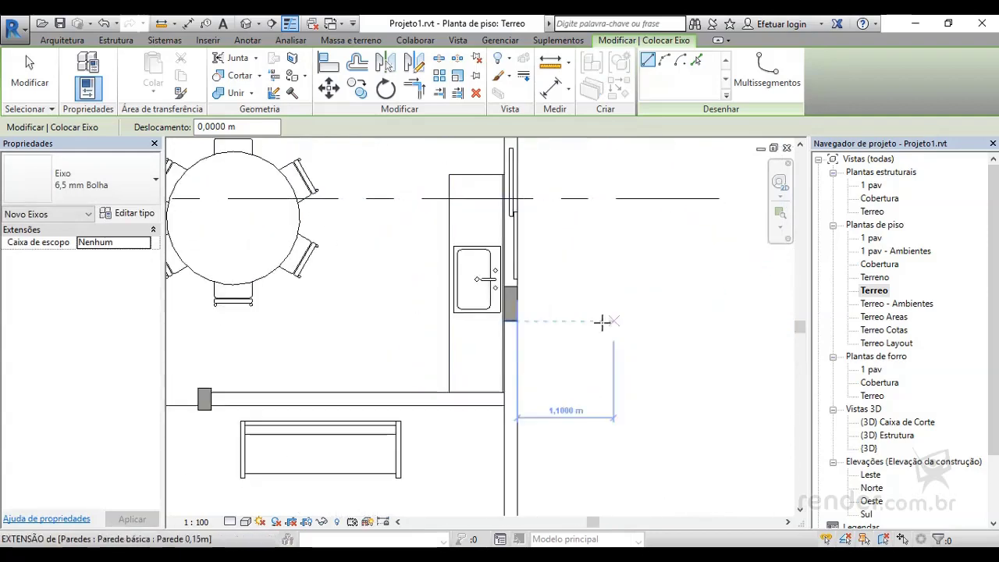
{"action": "middle_click_drag", "start_coordinate": [602, 321], "coordinate": [491, 363]}
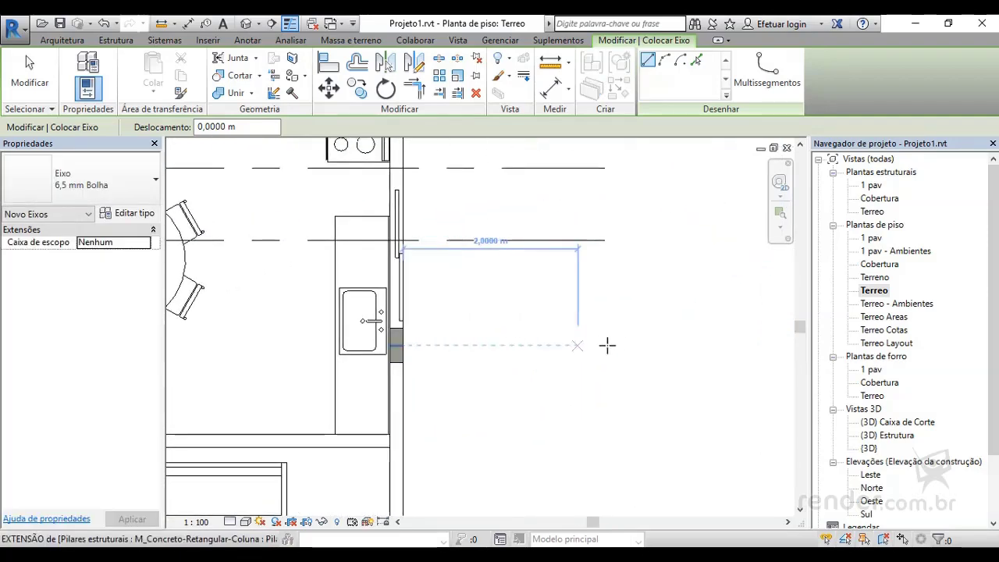
{"action": "left_click", "coordinate": [606, 341]}
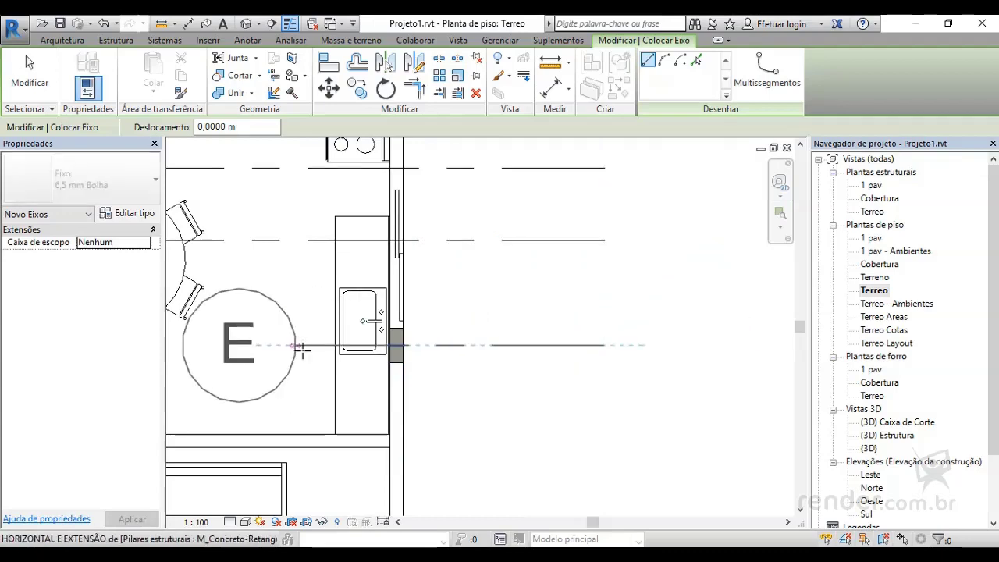
{"action": "middle_click_drag", "start_coordinate": [360, 359], "coordinate": [701, 337]}
{"action": "scroll", "coordinate": [486, 317], "scroll_direction": "down", "scroll_amount": 2}
{"action": "scroll", "coordinate": [437, 330], "scroll_direction": "down", "scroll_amount": 1}
{"action": "middle_click_drag", "start_coordinate": [437, 330], "coordinate": [624, 334]}
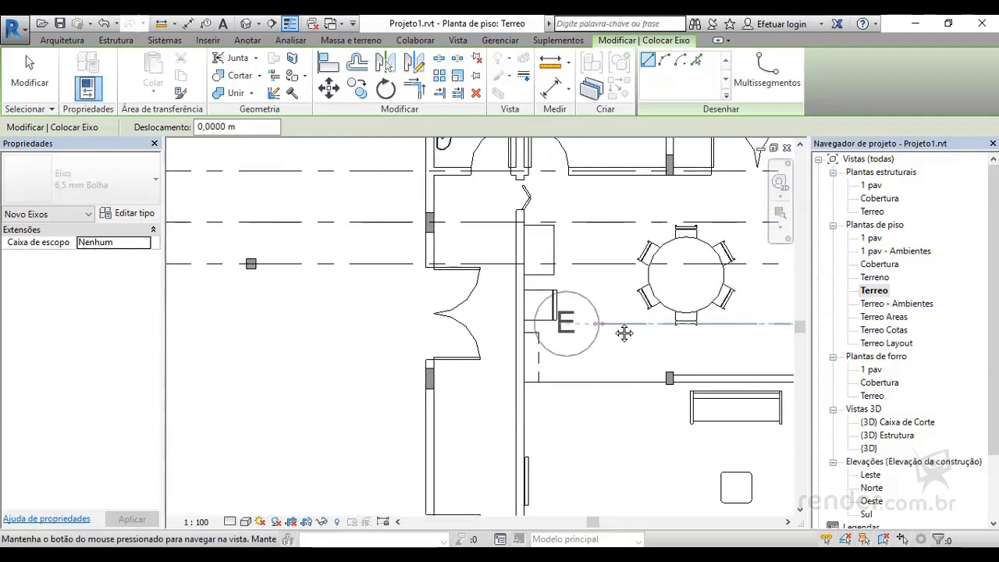
{"action": "middle_click_drag", "start_coordinate": [364, 324], "coordinate": [528, 325]}
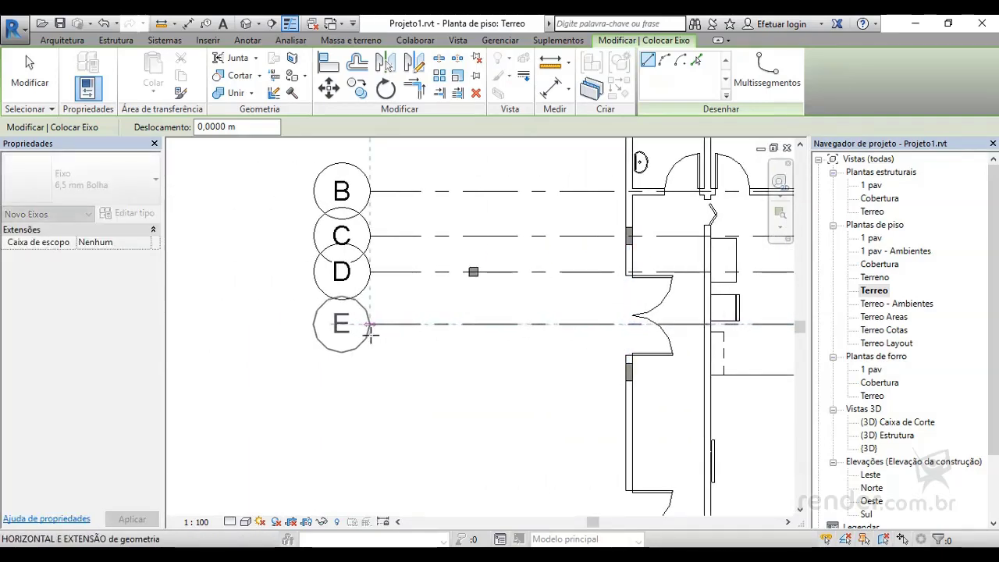
{"action": "left_click", "coordinate": [378, 335]}
Step: Pan across the kitchen to bring the countertop wall end into view
{"action": "middle_click_drag", "start_coordinate": [526, 368], "coordinate": [426, 358]}
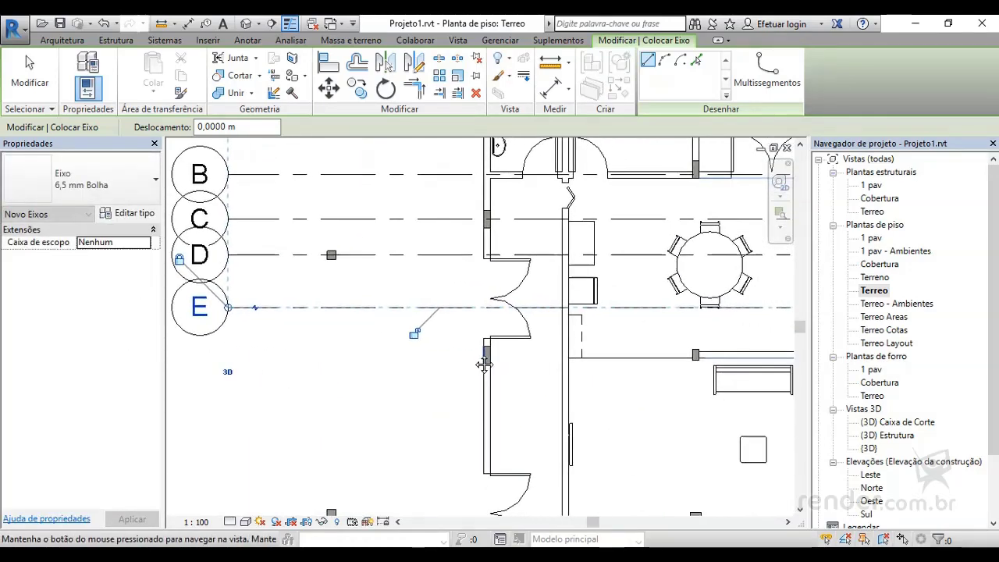
{"action": "scroll", "coordinate": [483, 352], "scroll_direction": "down", "scroll_amount": 1}
{"action": "middle_click_drag", "start_coordinate": [500, 351], "coordinate": [364, 351]}
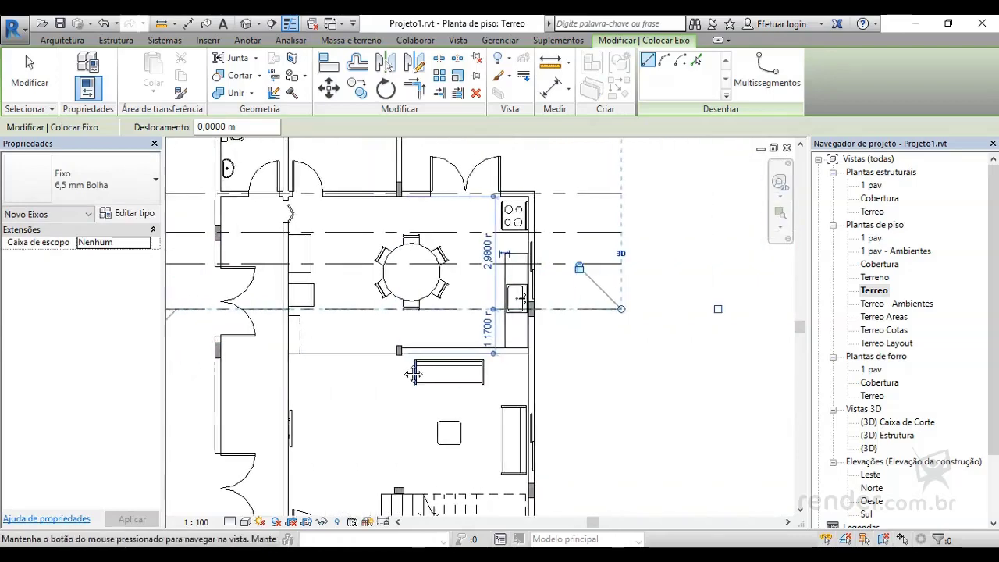
{"action": "scroll", "coordinate": [435, 347], "scroll_direction": "up", "scroll_amount": 2}
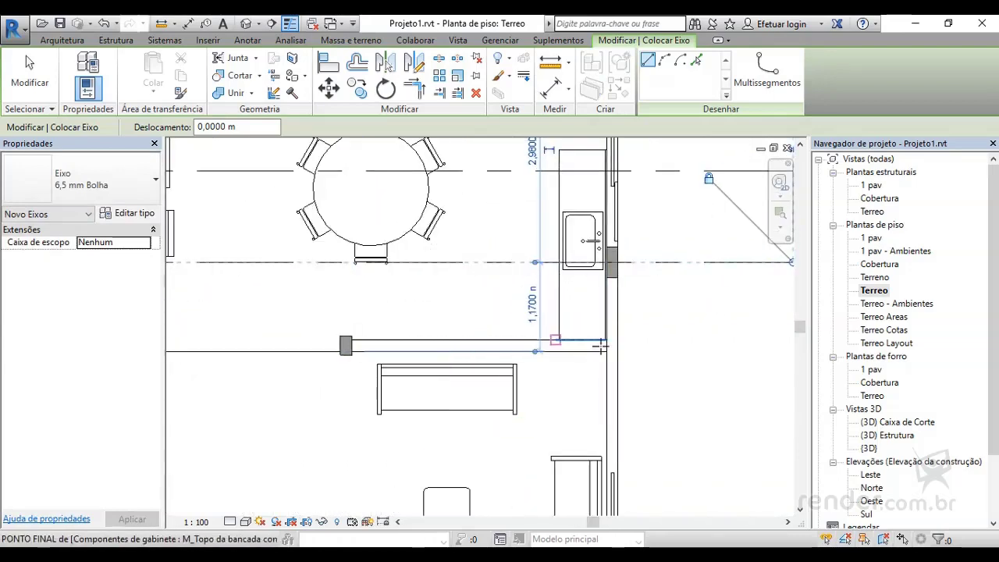
{"action": "scroll", "coordinate": [640, 344], "scroll_direction": "up", "scroll_amount": 1}
{"action": "middle_click_drag", "start_coordinate": [515, 359], "coordinate": [374, 359]}
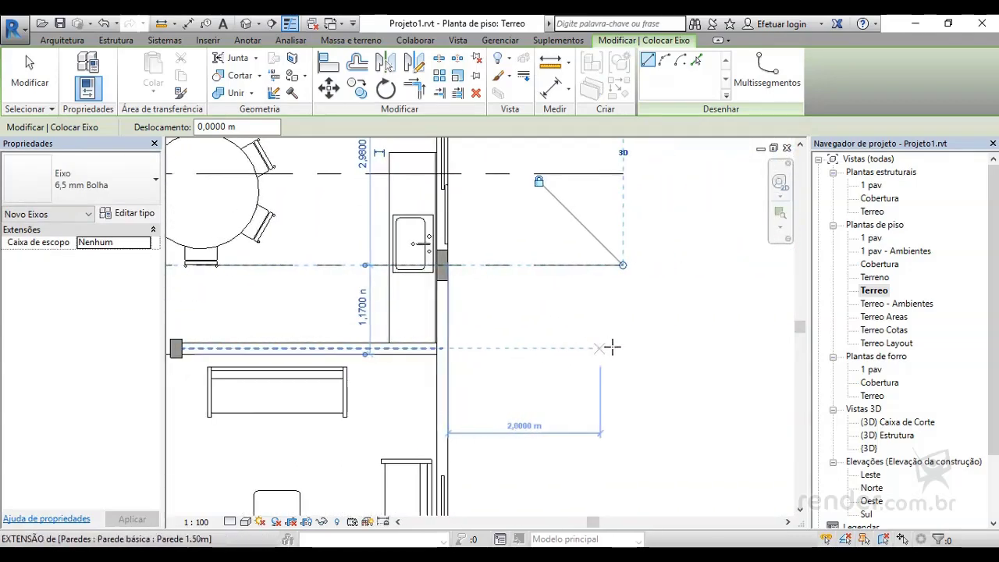
Step: Finish grid F with its bubble aligned under E
{"action": "scroll", "coordinate": [606, 345], "scroll_direction": "down", "scroll_amount": 1}
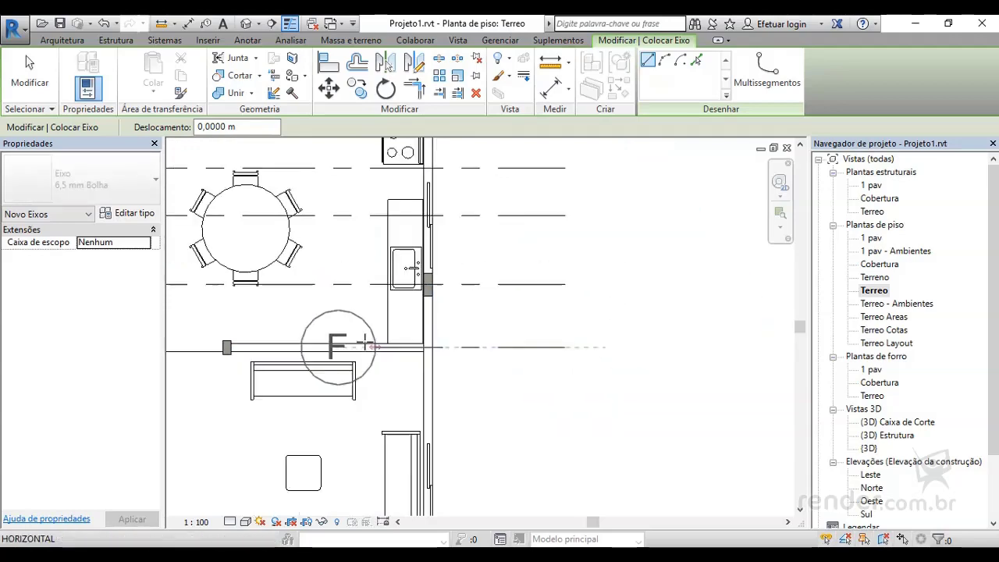
{"action": "middle_click_drag", "start_coordinate": [359, 347], "coordinate": [757, 327]}
{"action": "middle_click_drag", "start_coordinate": [269, 320], "coordinate": [470, 322]}
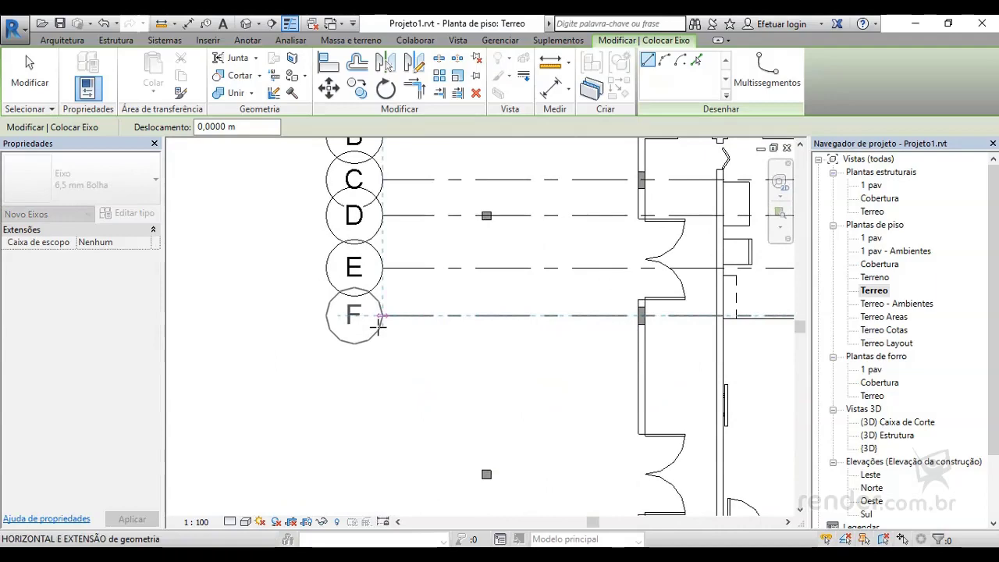
{"action": "left_click", "coordinate": [379, 323]}
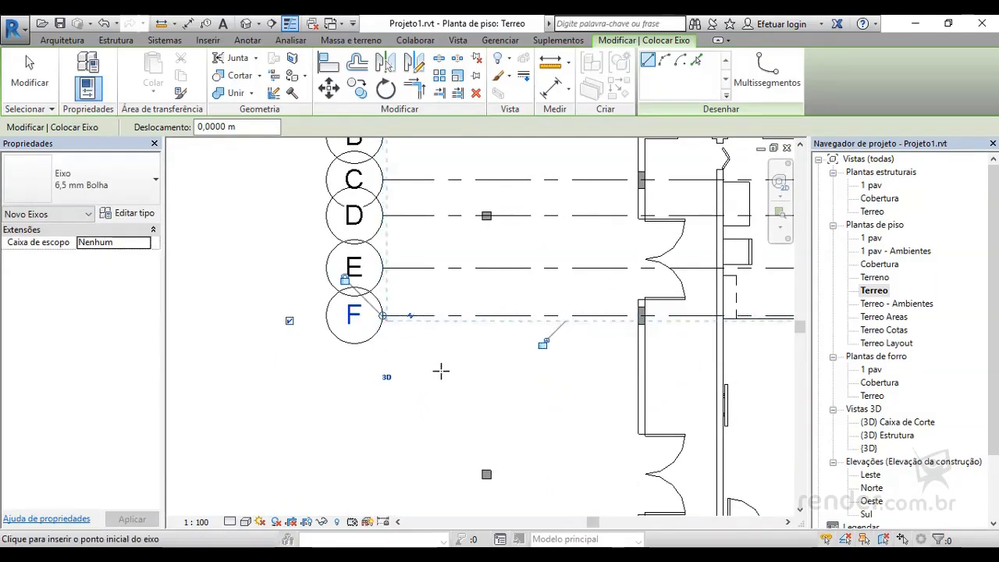
Step: Draw grid G past the stair area, its bubble aligned under F
{"action": "scroll", "coordinate": [442, 369], "scroll_direction": "down", "scroll_amount": 3}
{"action": "middle_click_drag", "start_coordinate": [558, 398], "coordinate": [457, 312]}
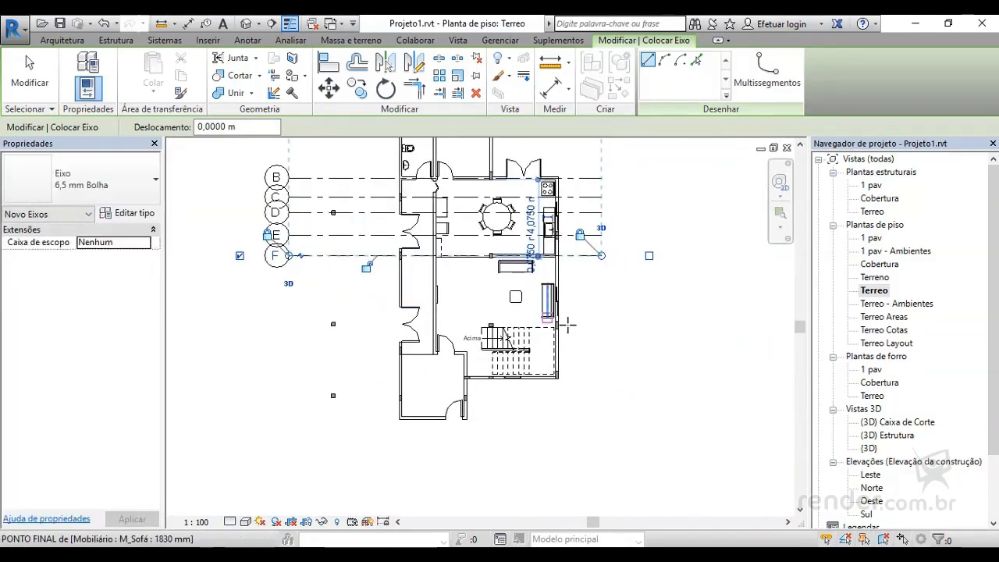
{"action": "scroll", "coordinate": [577, 326], "scroll_direction": "up", "scroll_amount": 1}
{"action": "scroll", "coordinate": [578, 326], "scroll_direction": "up", "scroll_amount": 2}
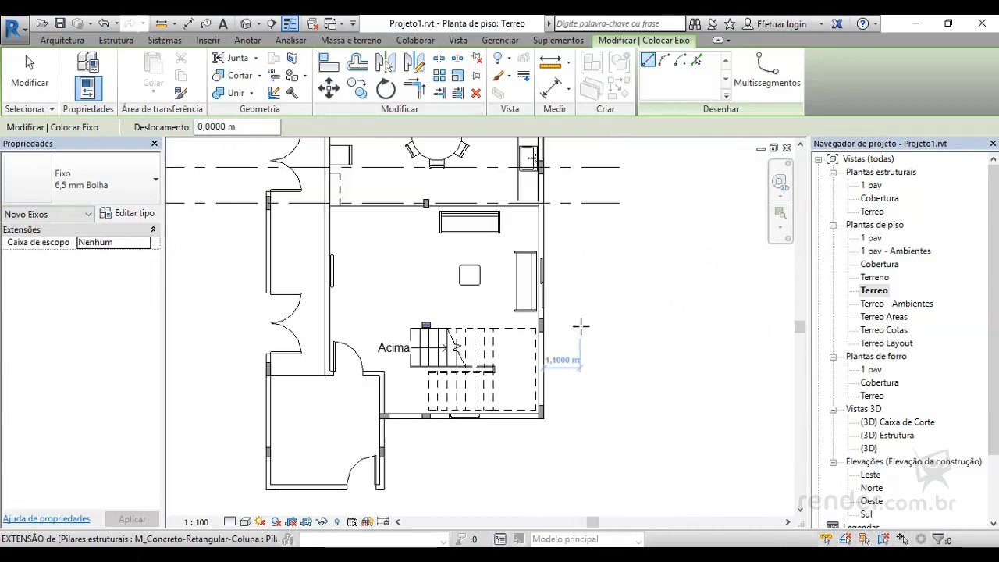
{"action": "scroll", "coordinate": [578, 327], "scroll_direction": "up", "scroll_amount": 2}
{"action": "scroll", "coordinate": [580, 326], "scroll_direction": "up", "scroll_amount": 2}
{"action": "scroll", "coordinate": [586, 322], "scroll_direction": "down", "scroll_amount": 1}
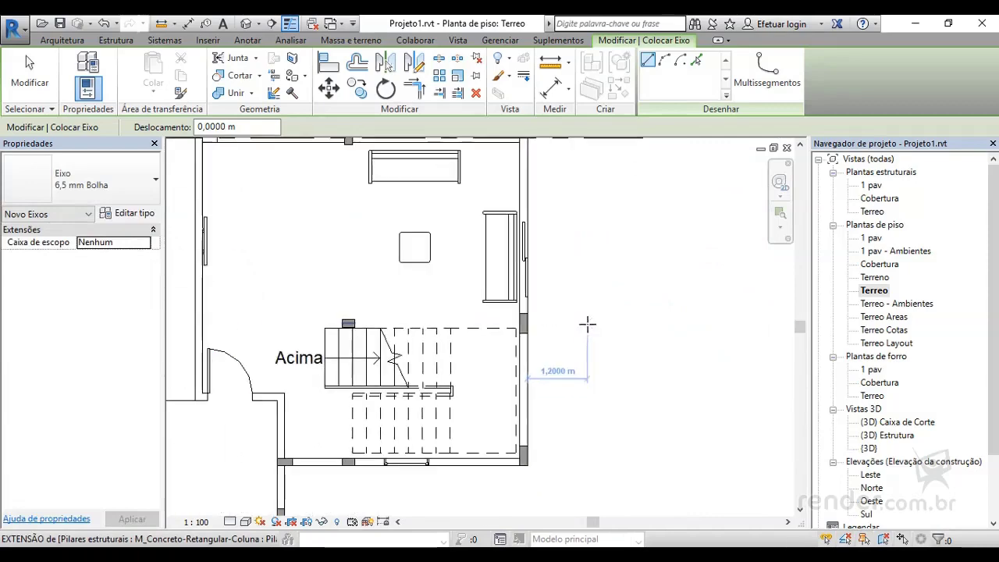
{"action": "middle_click_drag", "start_coordinate": [586, 325], "coordinate": [502, 379]}
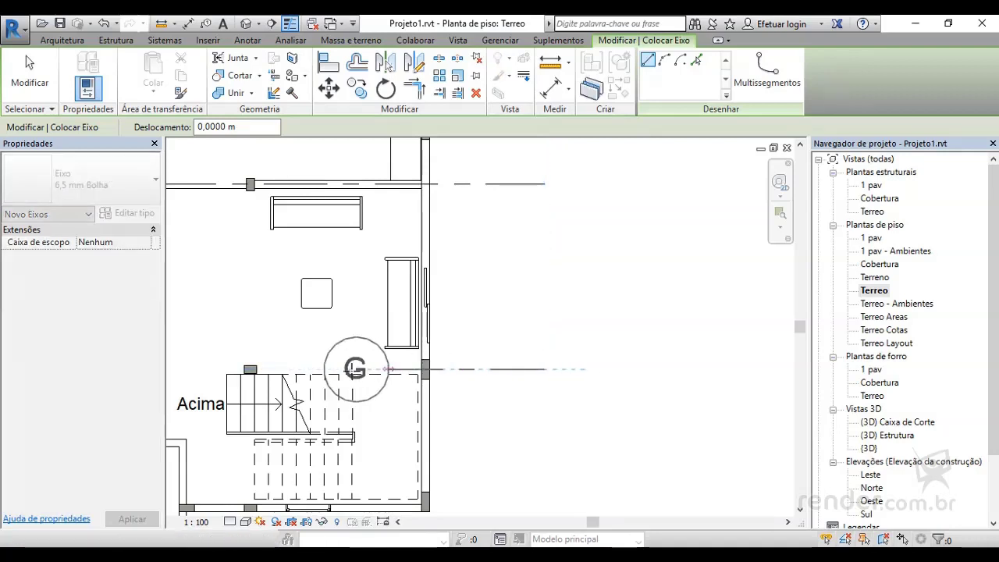
{"action": "middle_click_drag", "start_coordinate": [250, 356], "coordinate": [619, 342]}
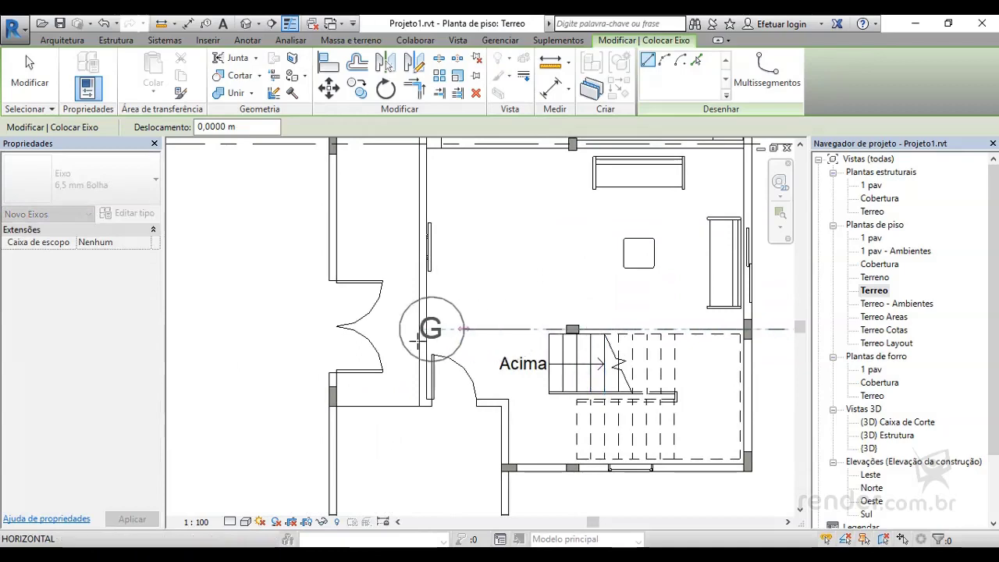
{"action": "middle_click_drag", "start_coordinate": [397, 348], "coordinate": [465, 347]}
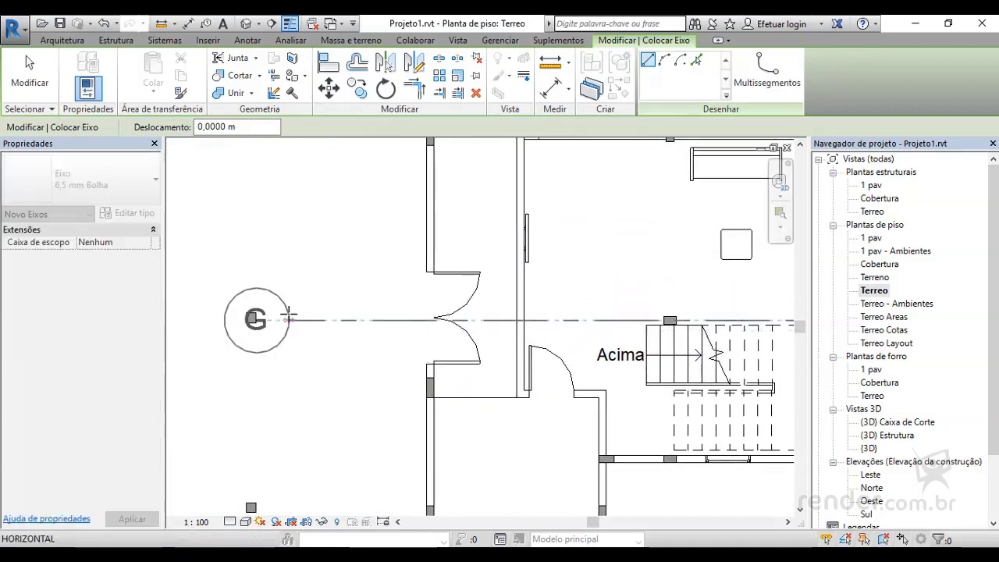
{"action": "scroll", "coordinate": [232, 323], "scroll_direction": "up", "scroll_amount": 1}
{"action": "scroll", "coordinate": [227, 359], "scroll_direction": "down", "scroll_amount": 2}
{"action": "scroll", "coordinate": [213, 345], "scroll_direction": "down", "scroll_amount": 1}
{"action": "middle_click_drag", "start_coordinate": [214, 345], "coordinate": [436, 346]}
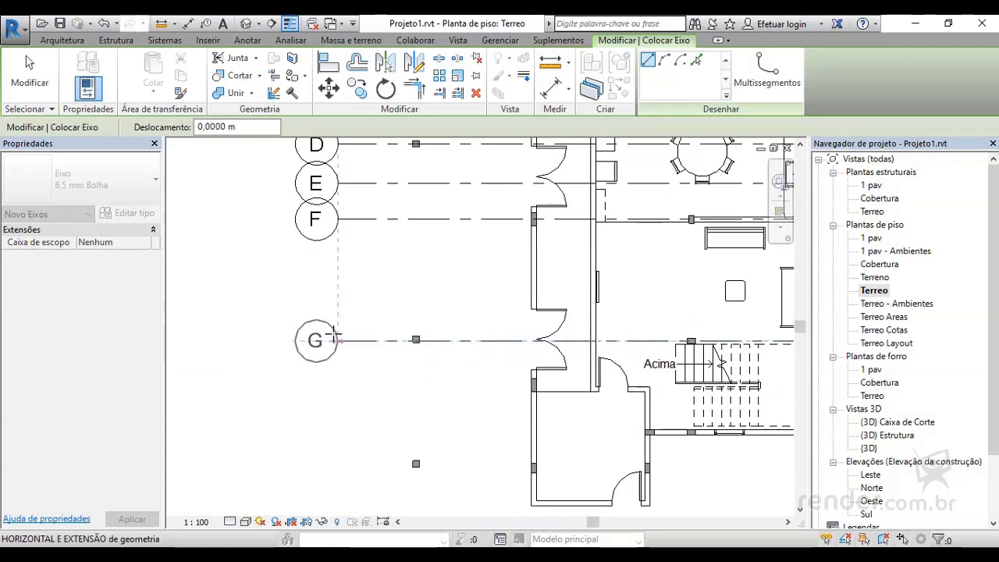
{"action": "left_click", "coordinate": [334, 335]}
Step: Draw grids H and I beside the stairs, below grid G
{"action": "middle_click_drag", "start_coordinate": [530, 416], "coordinate": [400, 334]}
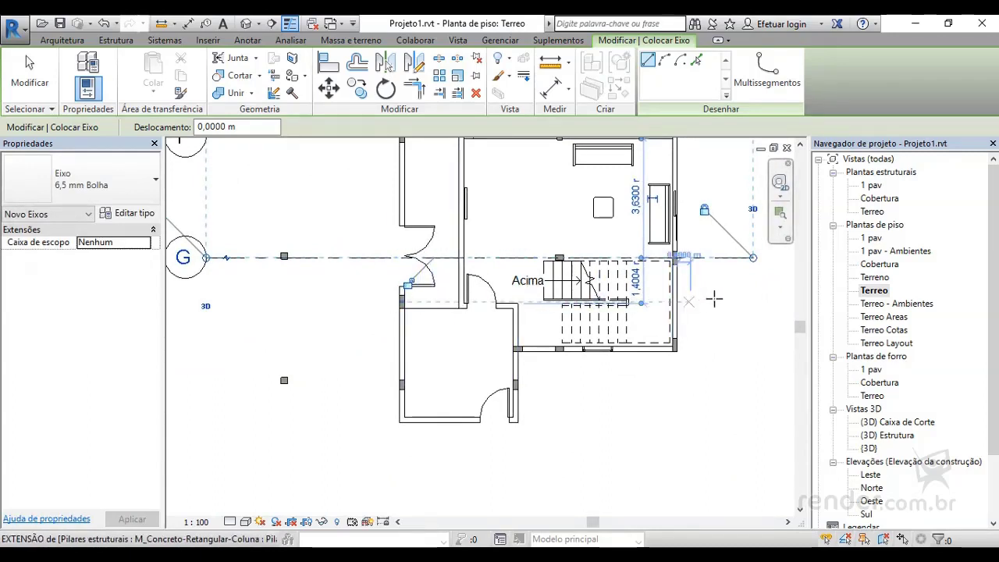
{"action": "left_click", "coordinate": [753, 300]}
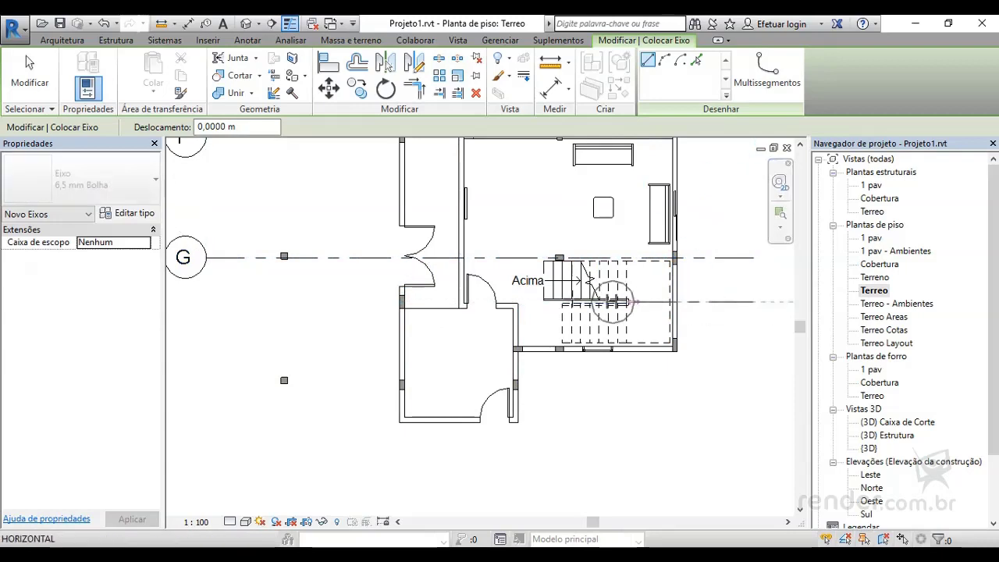
{"action": "left_click", "coordinate": [207, 303]}
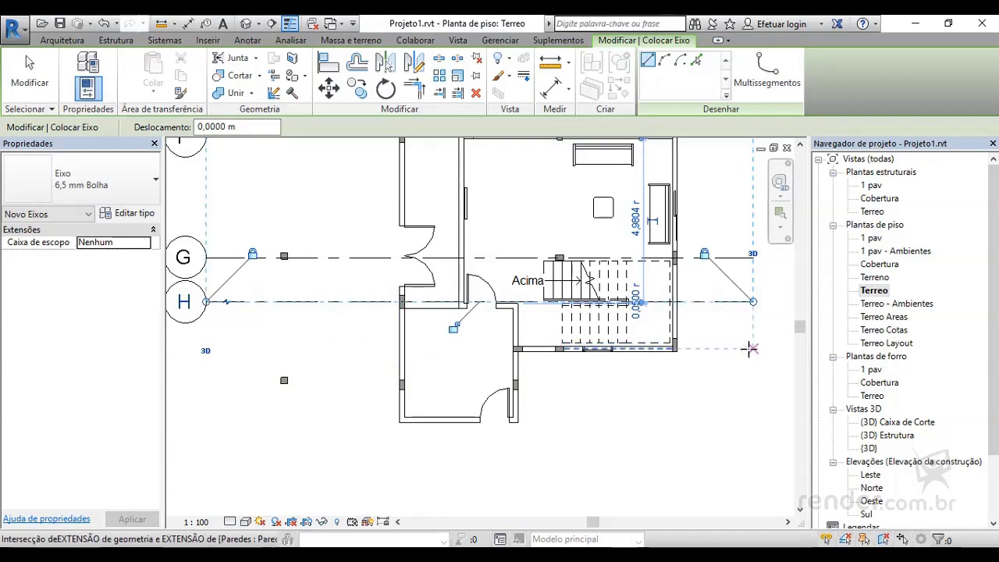
{"action": "scroll", "coordinate": [749, 349], "scroll_direction": "up", "scroll_amount": 2}
{"action": "scroll", "coordinate": [749, 349], "scroll_direction": "down", "scroll_amount": 1}
{"action": "middle_click_drag", "start_coordinate": [553, 374], "coordinate": [542, 366]}
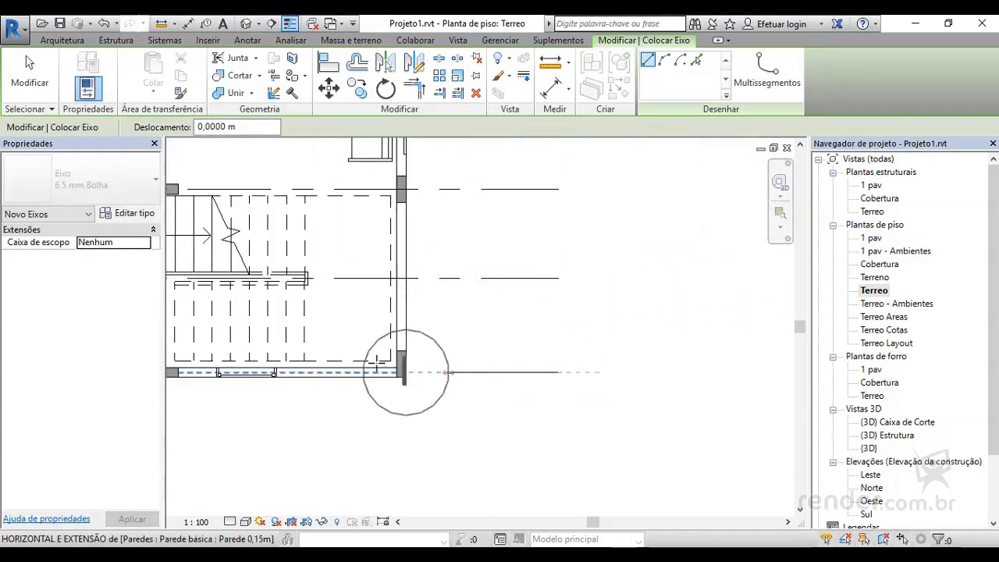
{"action": "scroll", "coordinate": [424, 356], "scroll_direction": "down", "scroll_amount": 1}
{"action": "middle_click_drag", "start_coordinate": [424, 357], "coordinate": [632, 359]}
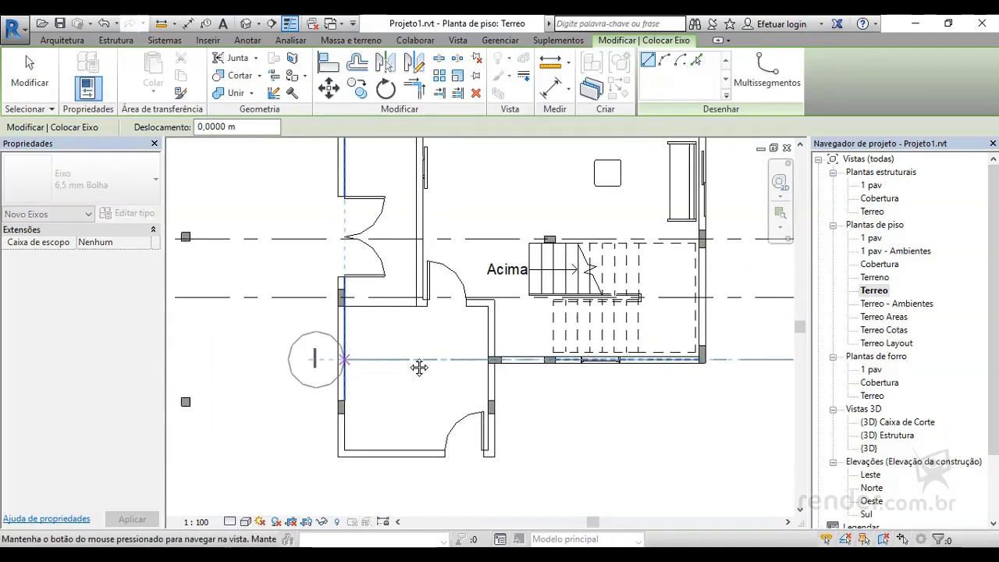
{"action": "middle_click_drag", "start_coordinate": [346, 357], "coordinate": [468, 351]}
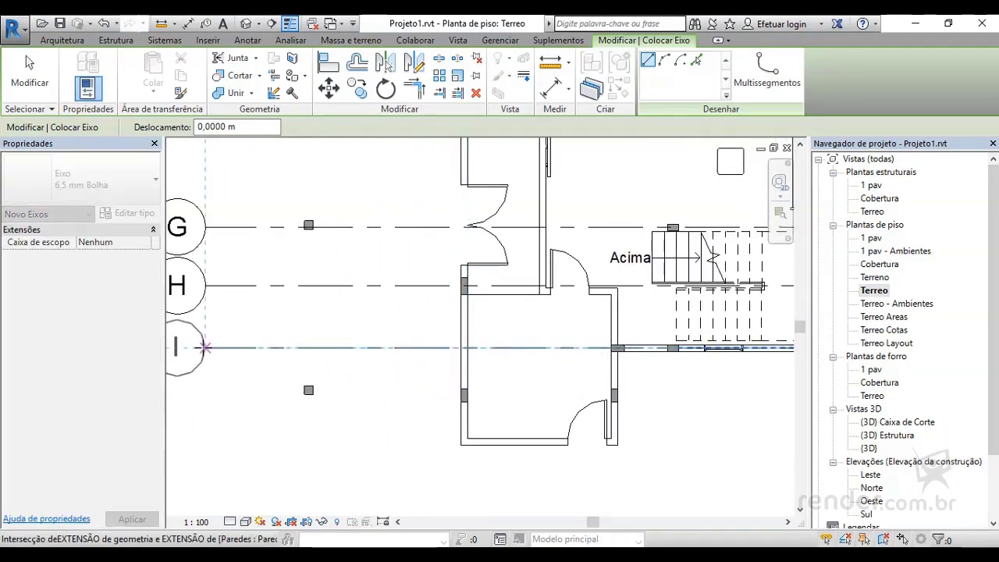
{"action": "left_click", "coordinate": [205, 346]}
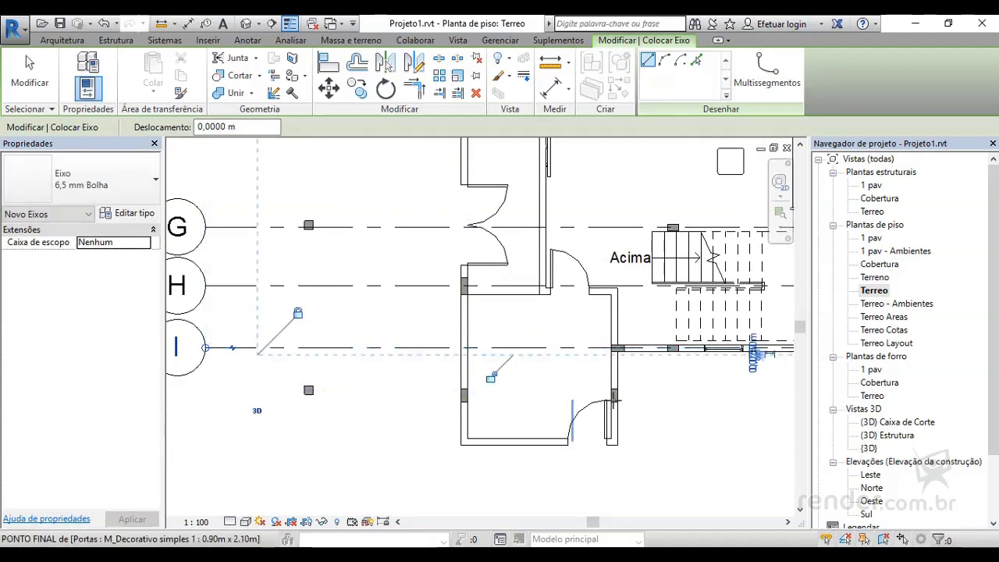
Step: Draw grid J below grid I along the bottom wall
{"action": "scroll", "coordinate": [522, 392], "scroll_direction": "down", "scroll_amount": 1}
{"action": "middle_click_drag", "start_coordinate": [608, 403], "coordinate": [430, 383]}
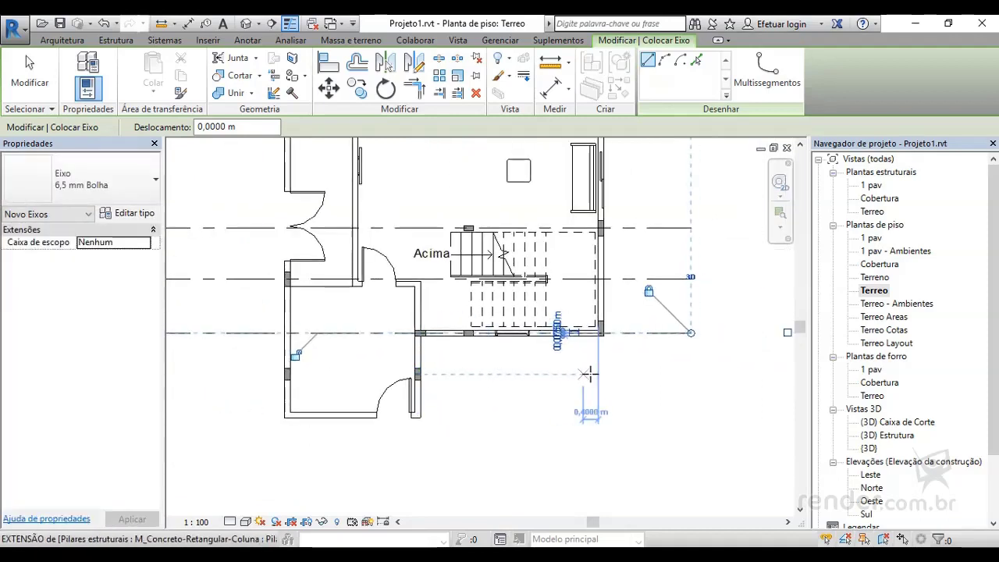
{"action": "left_click", "coordinate": [690, 374]}
{"action": "middle_click_drag", "start_coordinate": [265, 371], "coordinate": [491, 352]}
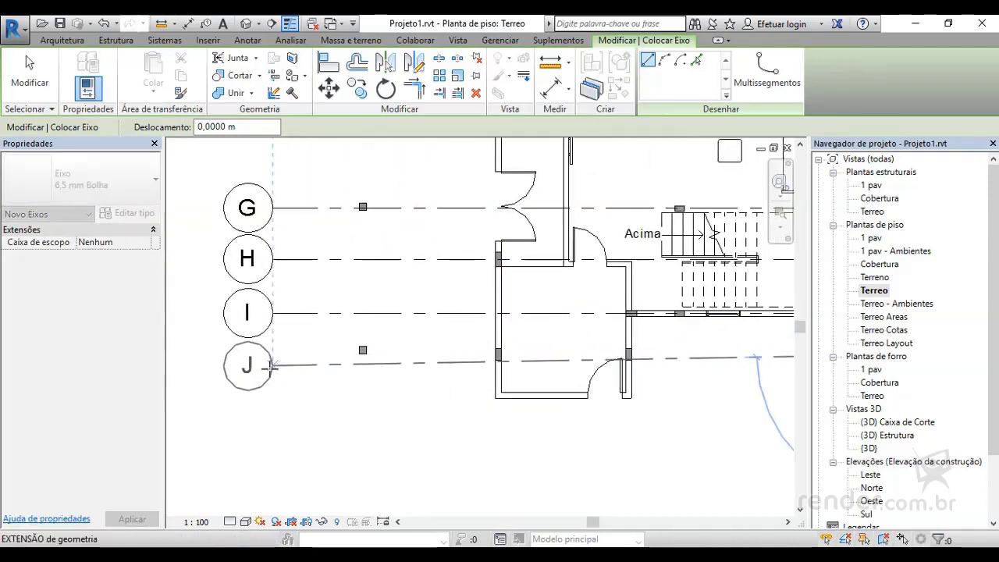
{"action": "left_click", "coordinate": [275, 356]}
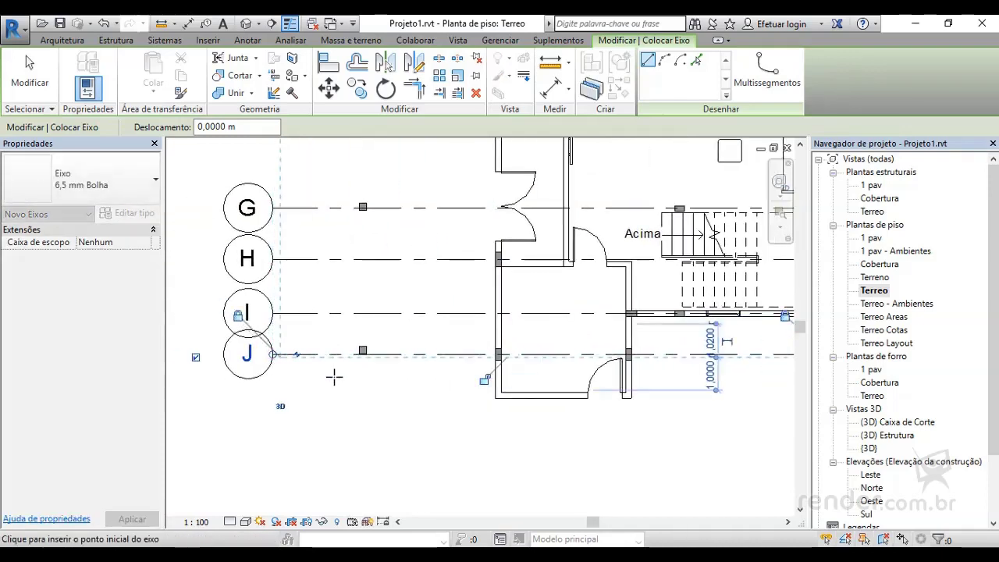
{"action": "scroll", "coordinate": [333, 375], "scroll_direction": "down", "scroll_amount": 3}
Step: Draw a vertical grid left of the house, from below the plan to above grid A
{"action": "middle_click_drag", "start_coordinate": [403, 299], "coordinate": [390, 380]}
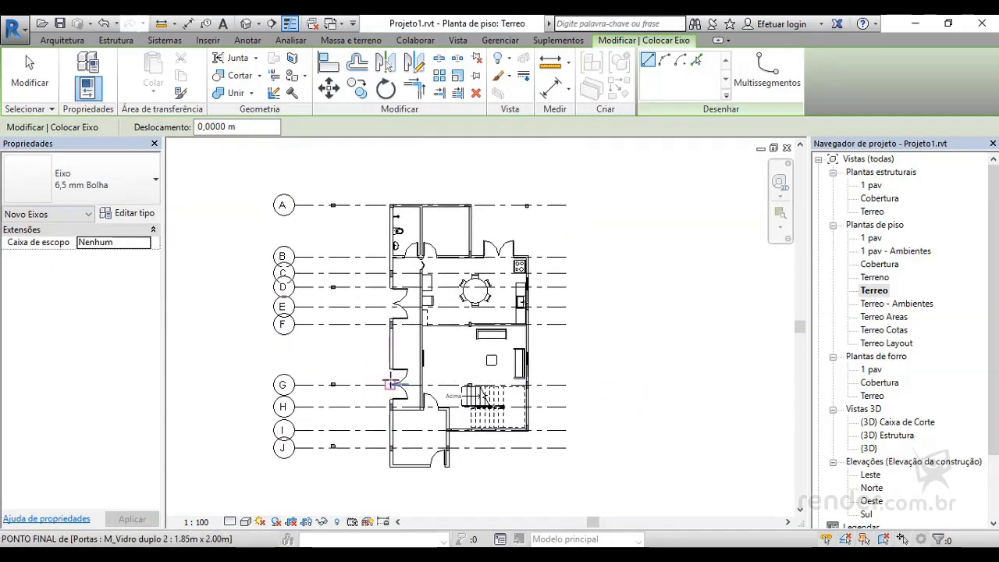
{"action": "left_click", "coordinate": [331, 490]}
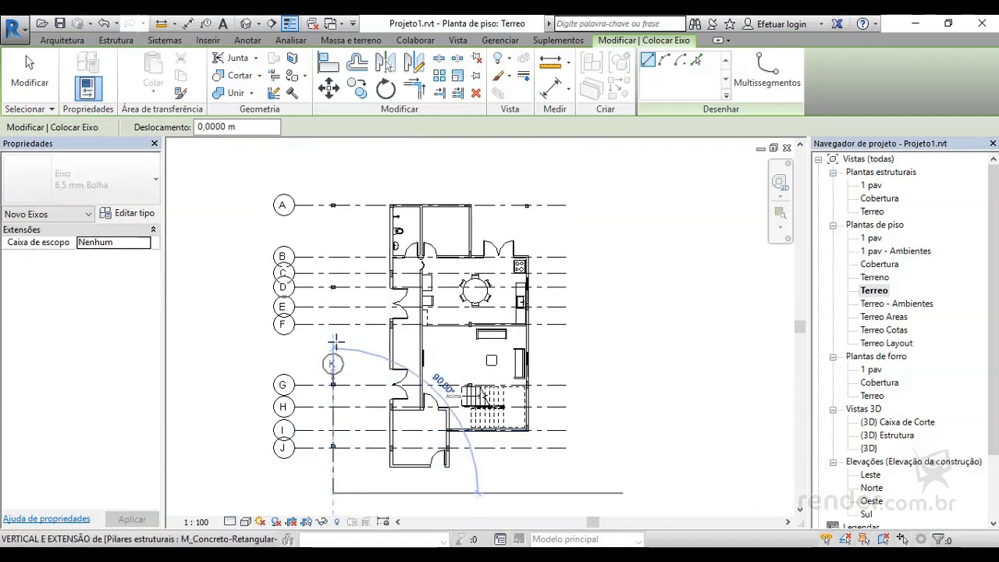
{"action": "left_click", "coordinate": [333, 184]}
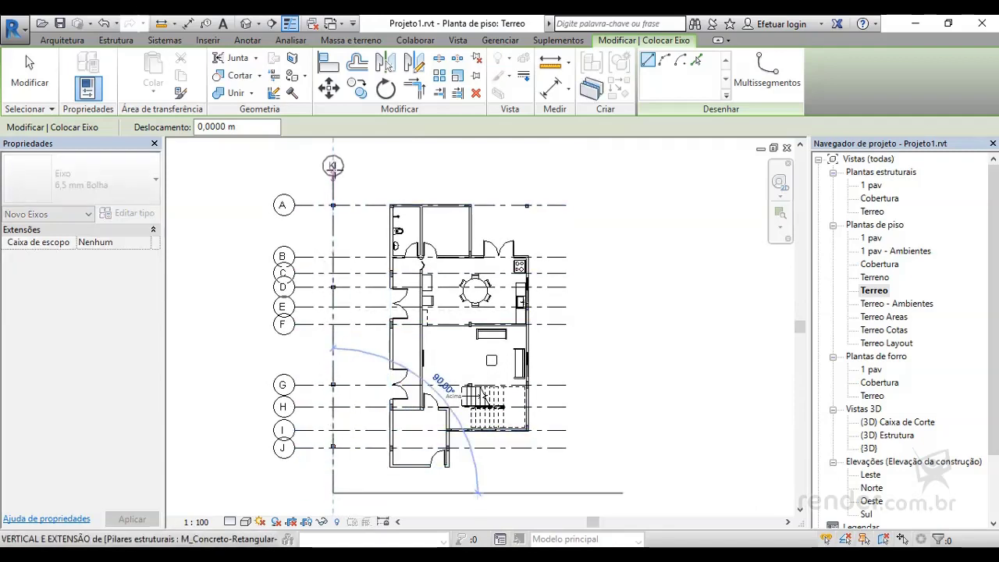
{"action": "left_click", "coordinate": [333, 174]}
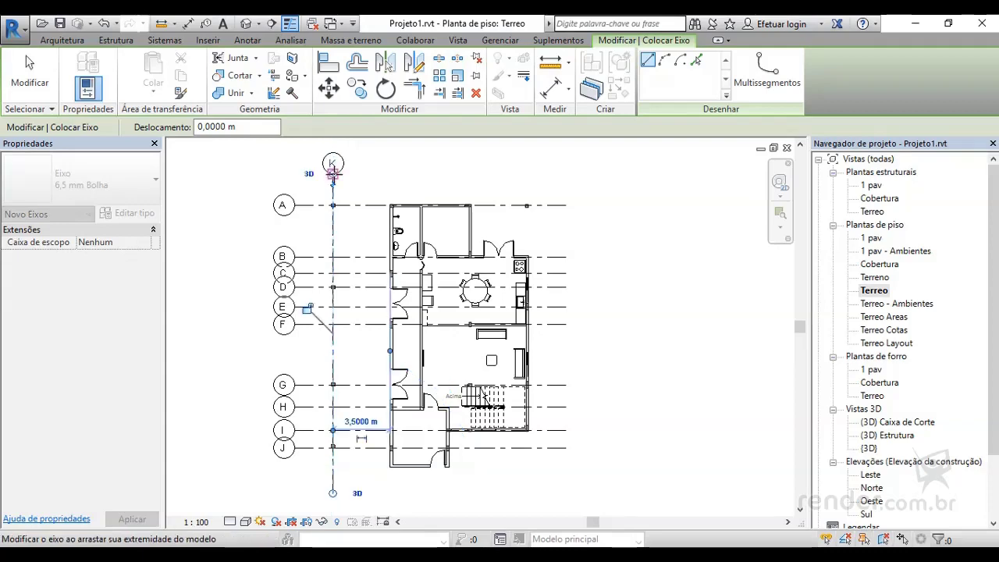
{"action": "key", "text": "Escape"}
{"action": "key", "text": "Escape"}
Step: Rename the vertical grid from K to 1
{"action": "scroll", "coordinate": [339, 173], "scroll_direction": "up", "scroll_amount": 3}
{"action": "scroll", "coordinate": [347, 199], "scroll_direction": "up", "scroll_amount": 2}
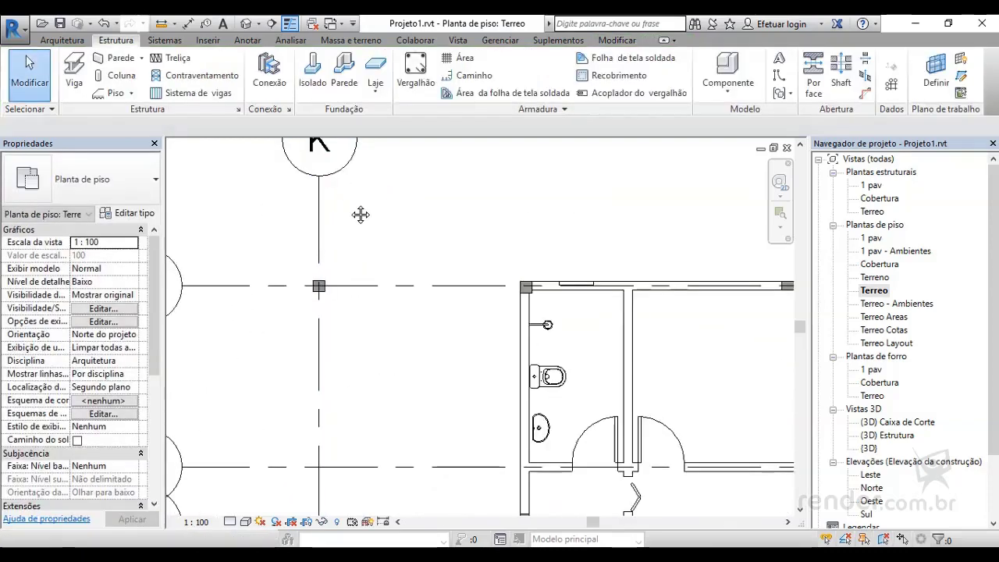
{"action": "middle_click_drag", "start_coordinate": [356, 216], "coordinate": [387, 341]}
{"action": "double_click", "coordinate": [363, 292]}
{"action": "type", "text": "1"}
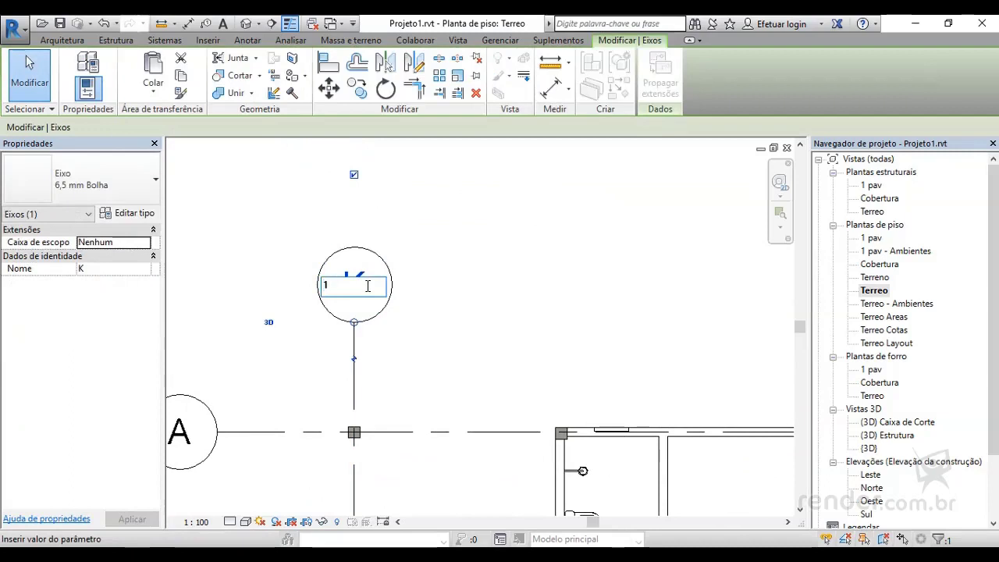
{"action": "key", "text": "Return"}
{"action": "scroll", "coordinate": [487, 343], "scroll_direction": "down", "scroll_amount": 1}
{"action": "scroll", "coordinate": [492, 374], "scroll_direction": "down", "scroll_amount": 3}
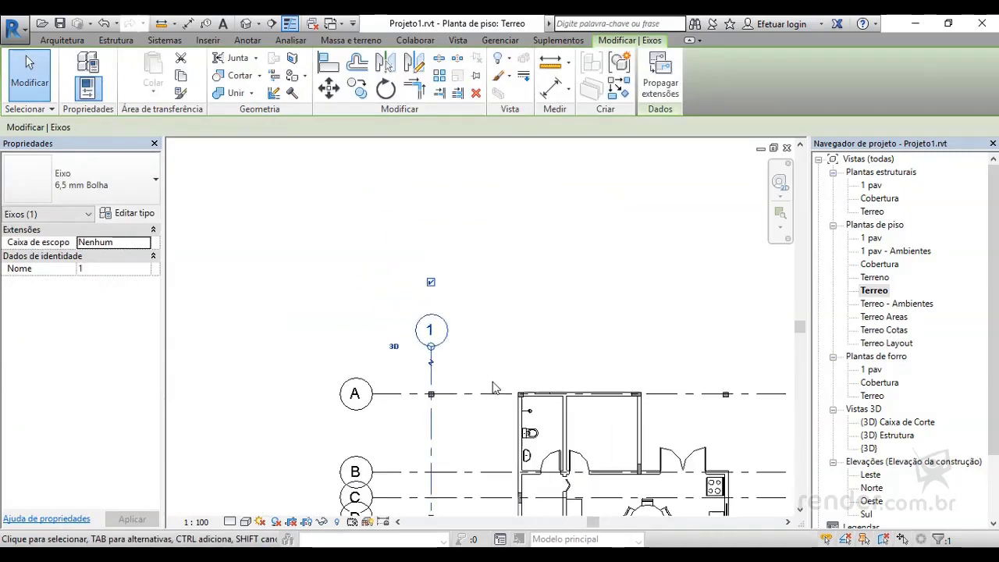
{"action": "scroll", "coordinate": [496, 397], "scroll_direction": "down", "scroll_amount": 2}
{"action": "middle_click_drag", "start_coordinate": [437, 404], "coordinate": [403, 216]}
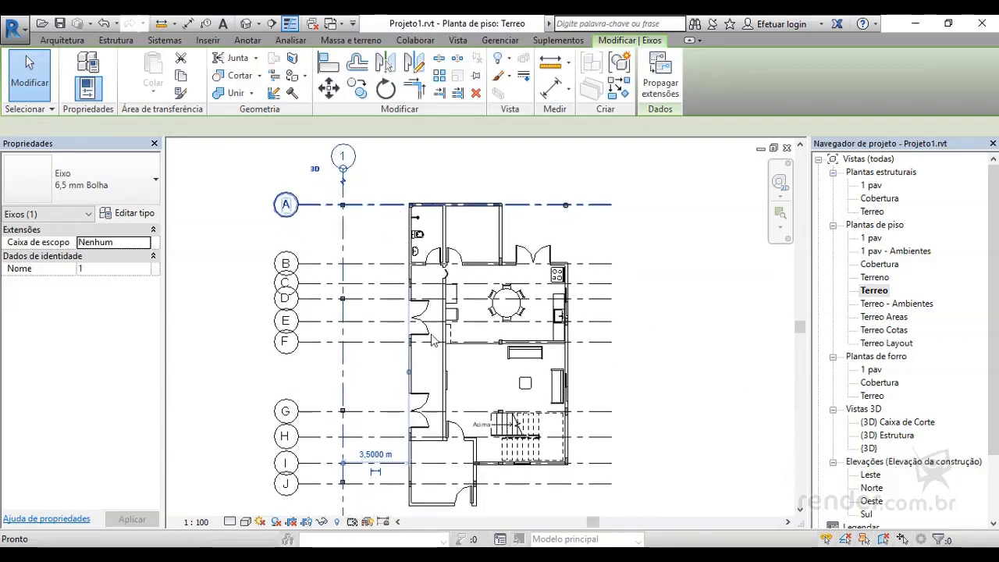
Step: Restart the Grid tool with GR and pan the plan upward
{"action": "key", "text": "g"}
{"action": "key", "text": "r"}
{"action": "middle_click_drag", "start_coordinate": [421, 390], "coordinate": [410, 293]}
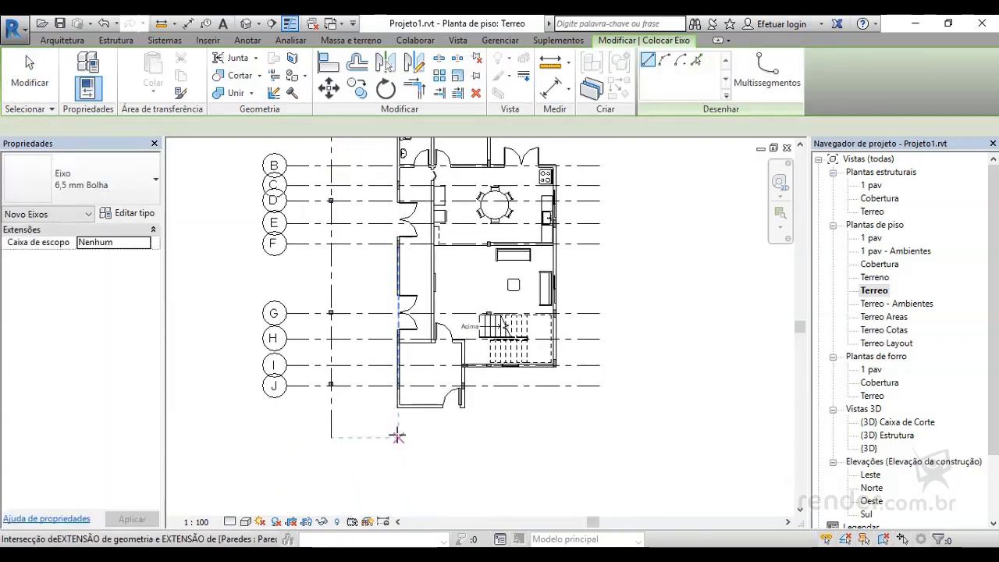
{"action": "scroll", "coordinate": [398, 437], "scroll_direction": "up", "scroll_amount": 2}
{"action": "scroll", "coordinate": [397, 433], "scroll_direction": "up", "scroll_amount": 1}
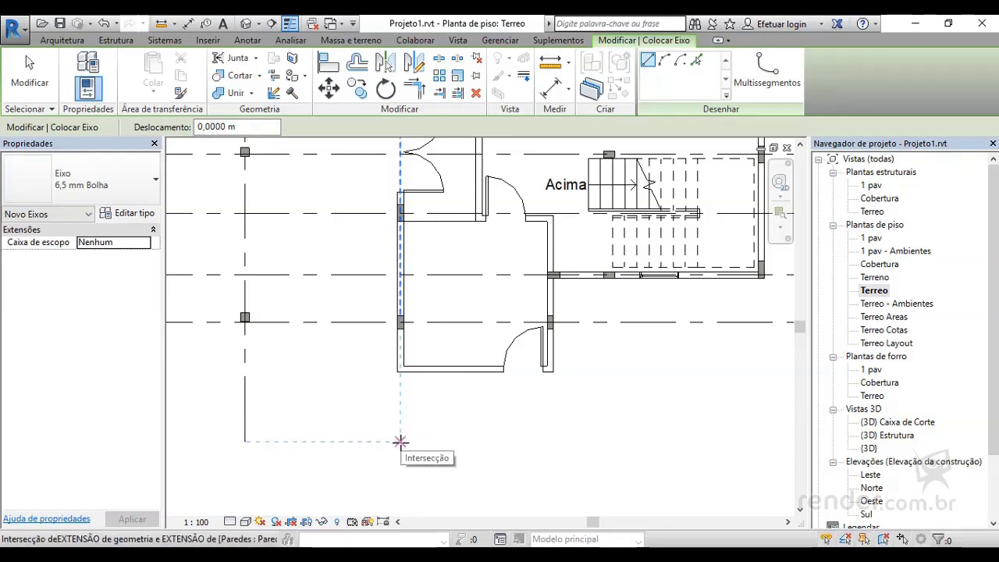
Step: Draw vertical grid 2 from below the house's left wall up level with grid 1's bubble
{"action": "scroll", "coordinate": [401, 216], "scroll_direction": "down", "scroll_amount": 2}
{"action": "middle_click_drag", "start_coordinate": [388, 258], "coordinate": [392, 505]}
{"action": "left_click", "coordinate": [383, 166]}
{"action": "scroll", "coordinate": [382, 159], "scroll_direction": "up", "scroll_amount": 1}
{"action": "scroll", "coordinate": [382, 160], "scroll_direction": "up", "scroll_amount": 1}
{"action": "middle_click_drag", "start_coordinate": [382, 203], "coordinate": [439, 393]}
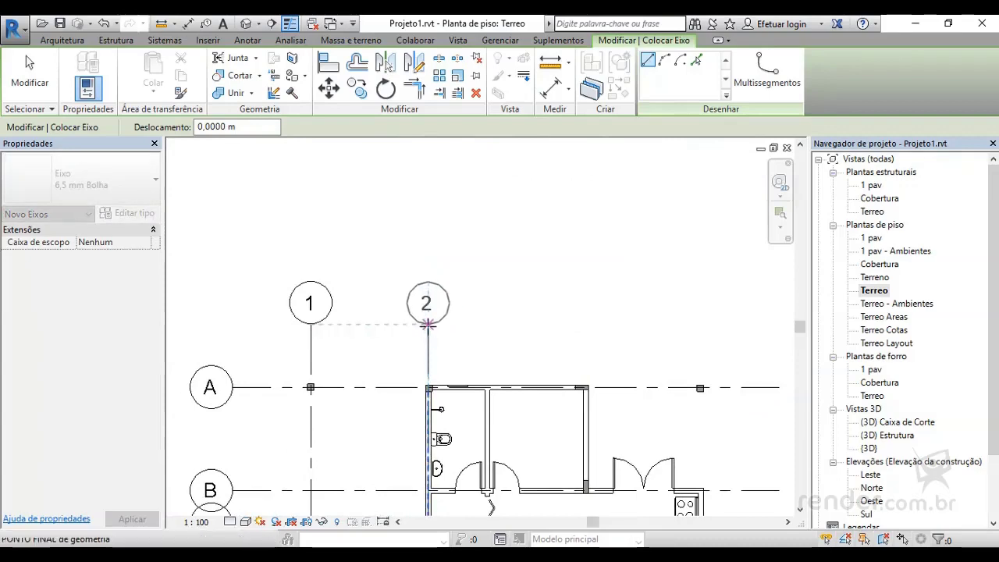
{"action": "left_click", "coordinate": [426, 324]}
Step: Start vertical grid 3 below the interior wall end, panning toward the stair area
{"action": "scroll", "coordinate": [464, 379], "scroll_direction": "down", "scroll_amount": 2}
{"action": "scroll", "coordinate": [538, 328], "scroll_direction": "down", "scroll_amount": 2}
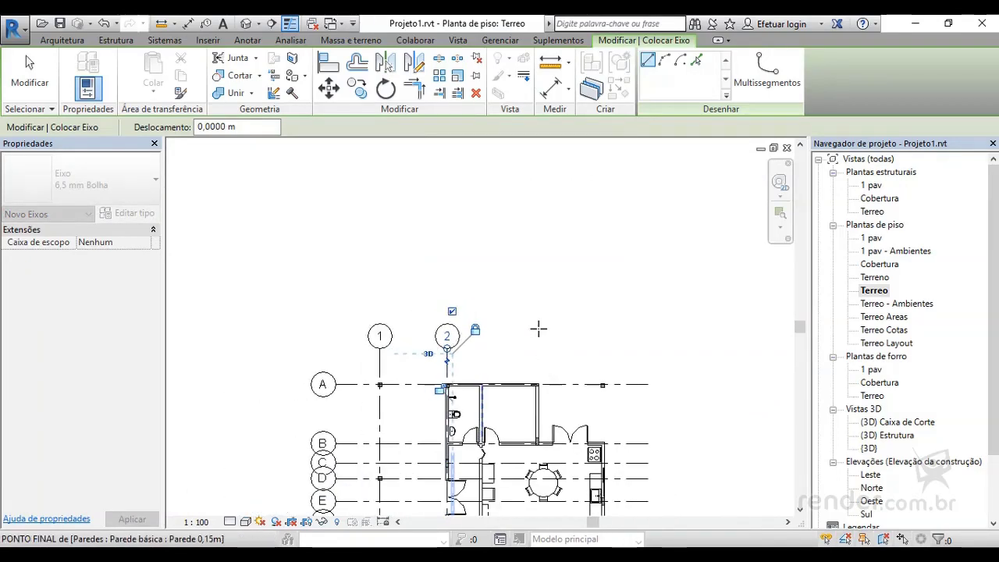
{"action": "middle_click_drag", "start_coordinate": [484, 546], "coordinate": [402, 421]}
{"action": "scroll", "coordinate": [437, 453], "scroll_direction": "up", "scroll_amount": 2}
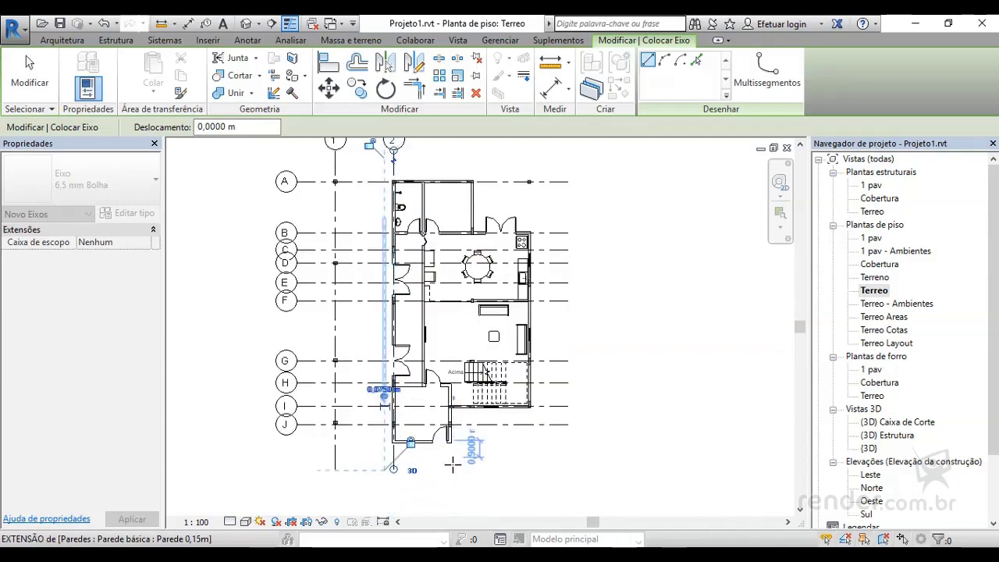
{"action": "scroll", "coordinate": [449, 464], "scroll_direction": "up", "scroll_amount": 2}
{"action": "scroll", "coordinate": [448, 468], "scroll_direction": "up", "scroll_amount": 3}
{"action": "scroll", "coordinate": [486, 417], "scroll_direction": "down", "scroll_amount": 1}
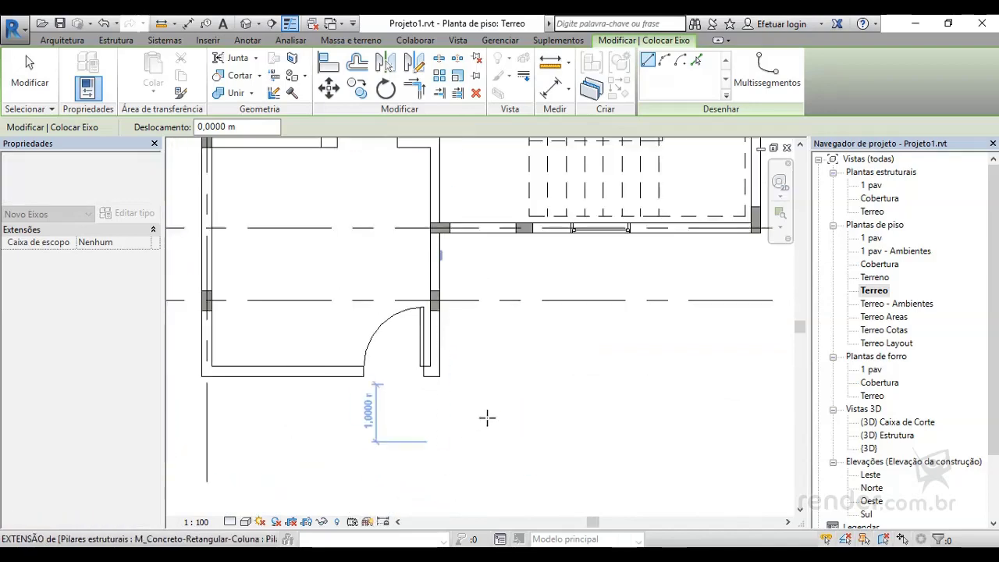
{"action": "middle_click_drag", "start_coordinate": [486, 417], "coordinate": [562, 408]}
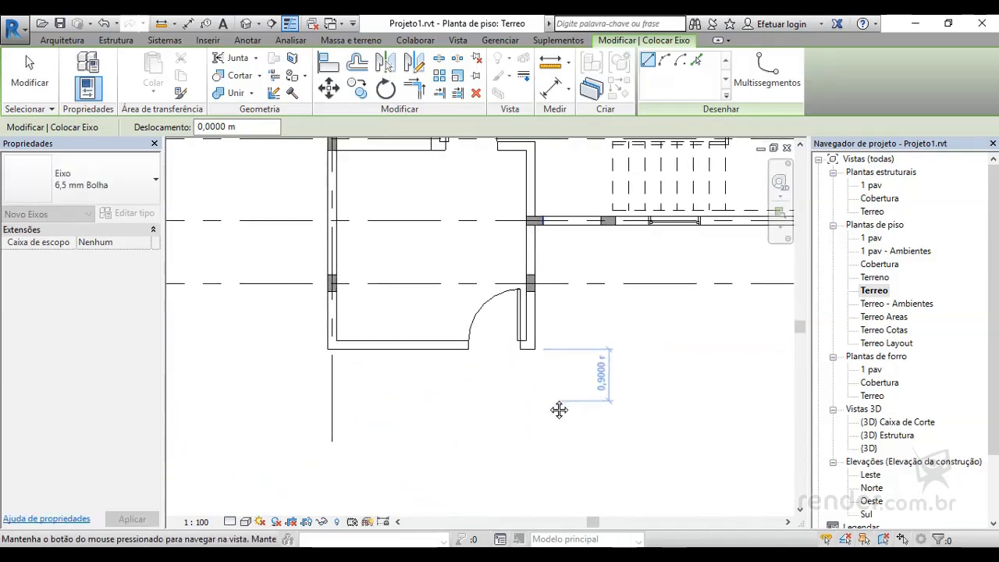
{"action": "left_click", "coordinate": [529, 447]}
{"action": "scroll", "coordinate": [525, 406], "scroll_direction": "down", "scroll_amount": 2}
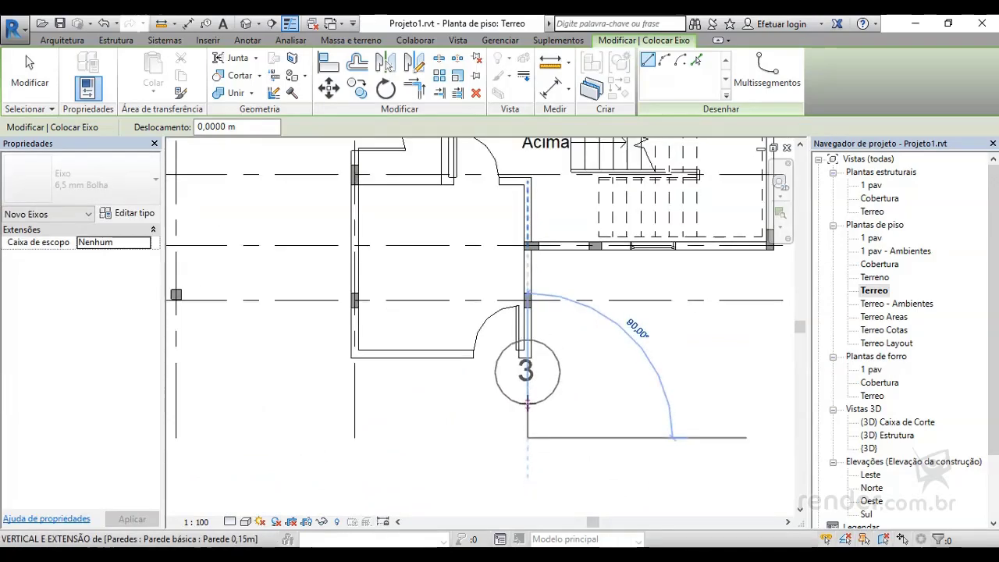
{"action": "scroll", "coordinate": [527, 398], "scroll_direction": "down", "scroll_amount": 1}
{"action": "scroll", "coordinate": [527, 397], "scroll_direction": "down", "scroll_amount": 1}
{"action": "scroll", "coordinate": [526, 367], "scroll_direction": "down", "scroll_amount": 1}
{"action": "scroll", "coordinate": [526, 328], "scroll_direction": "down", "scroll_amount": 2}
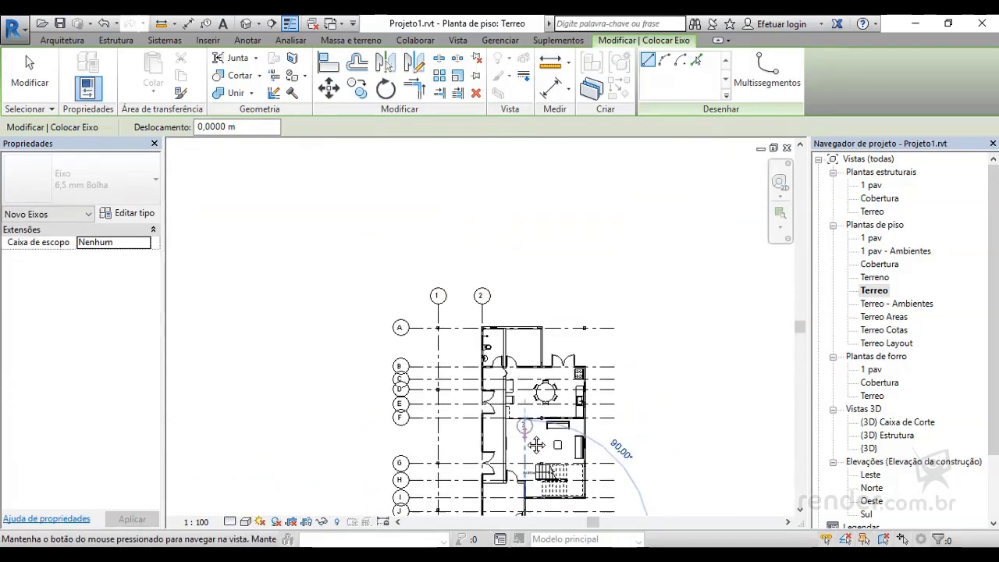
{"action": "scroll", "coordinate": [525, 290], "scroll_direction": "up", "scroll_amount": 5}
{"action": "scroll", "coordinate": [524, 294], "scroll_direction": "up", "scroll_amount": 1}
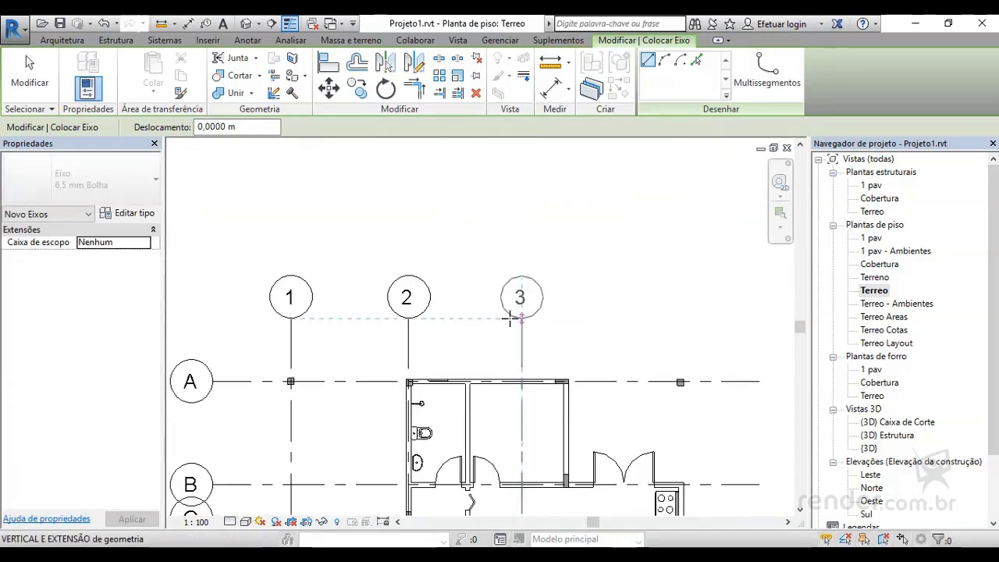
{"action": "scroll", "coordinate": [519, 357], "scroll_direction": "down", "scroll_amount": 1}
{"action": "scroll", "coordinate": [499, 344], "scroll_direction": "down", "scroll_amount": 1}
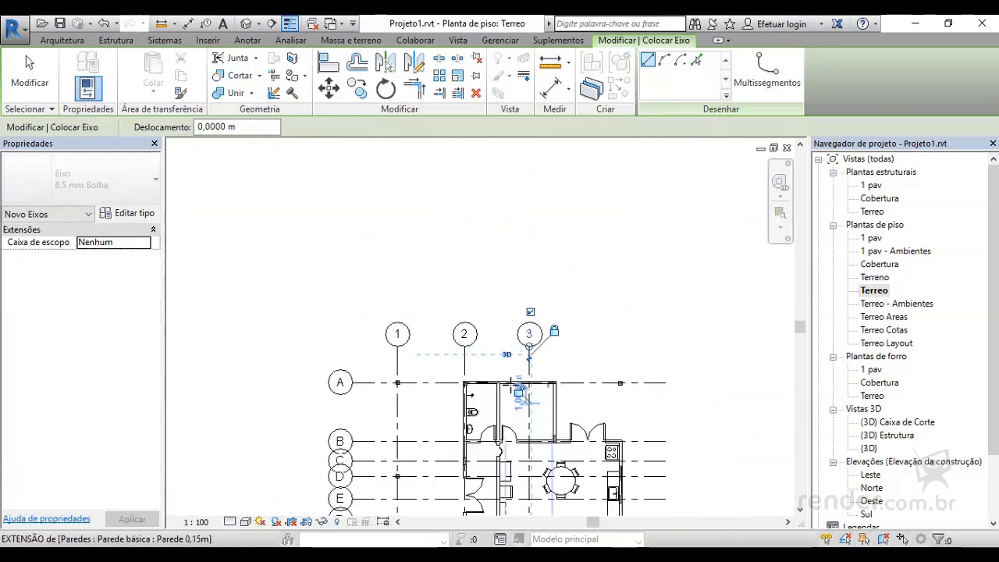
{"action": "scroll", "coordinate": [468, 319], "scroll_direction": "down", "scroll_amount": 1}
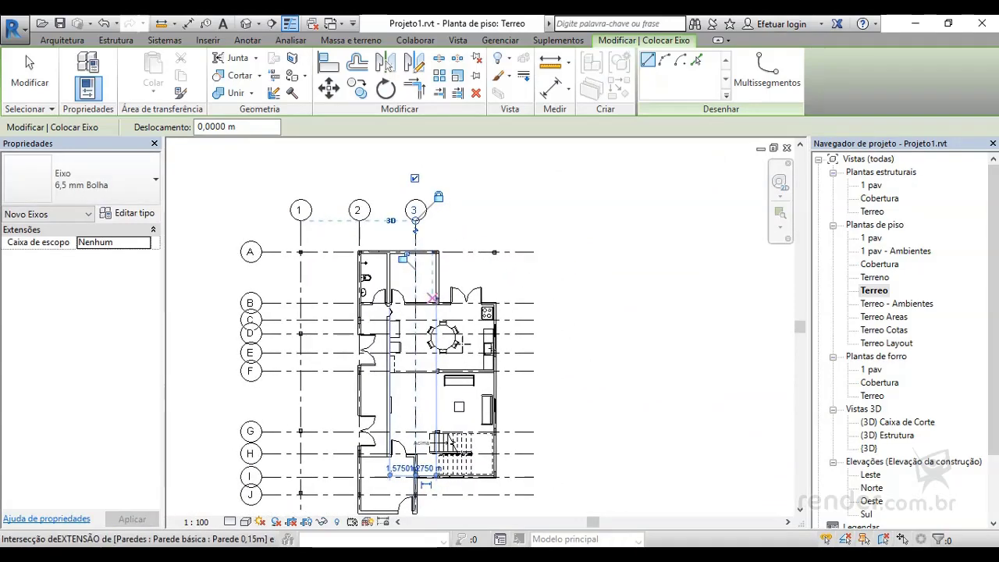
{"action": "middle_click_drag", "start_coordinate": [483, 475], "coordinate": [521, 386]}
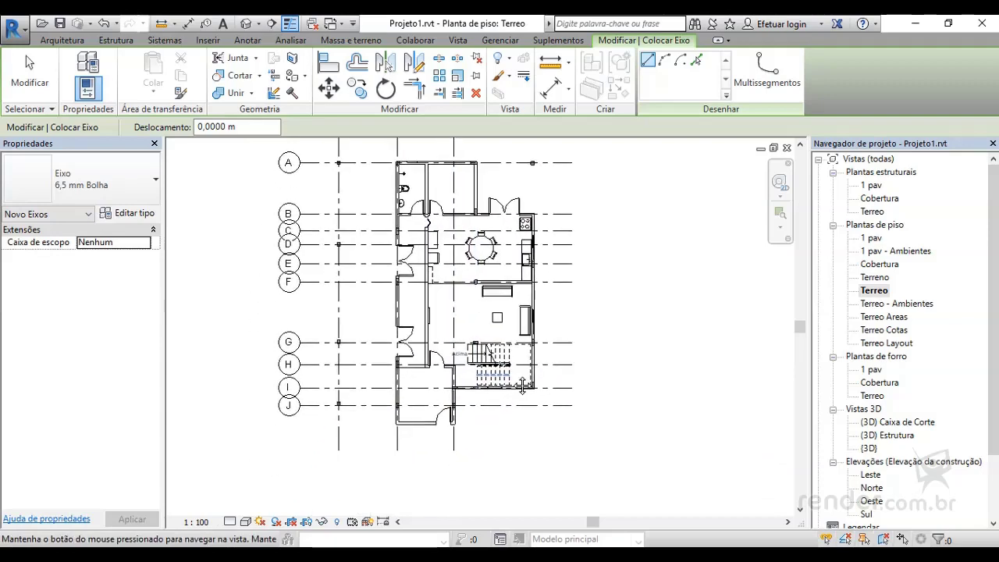
{"action": "scroll", "coordinate": [482, 423], "scroll_direction": "up", "scroll_amount": 2}
{"action": "scroll", "coordinate": [479, 419], "scroll_direction": "up", "scroll_amount": 2}
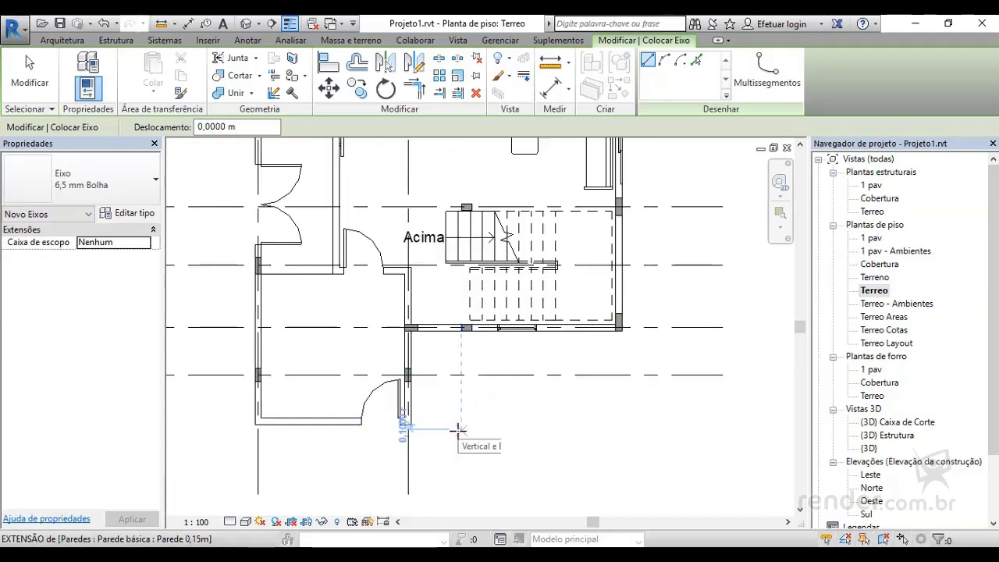
Step: Draw vertical grid axis 4 from below the stair wall up beside grids 1 to 3
{"action": "left_click", "coordinate": [467, 495]}
{"action": "scroll", "coordinate": [466, 234], "scroll_direction": "down", "scroll_amount": 2}
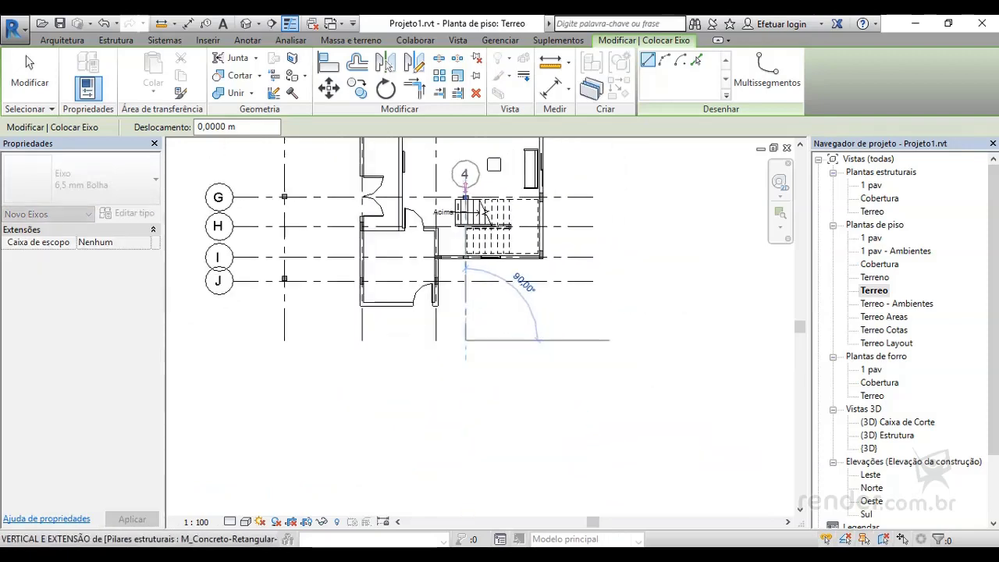
{"action": "middle_click_drag", "start_coordinate": [484, 211], "coordinate": [471, 409]}
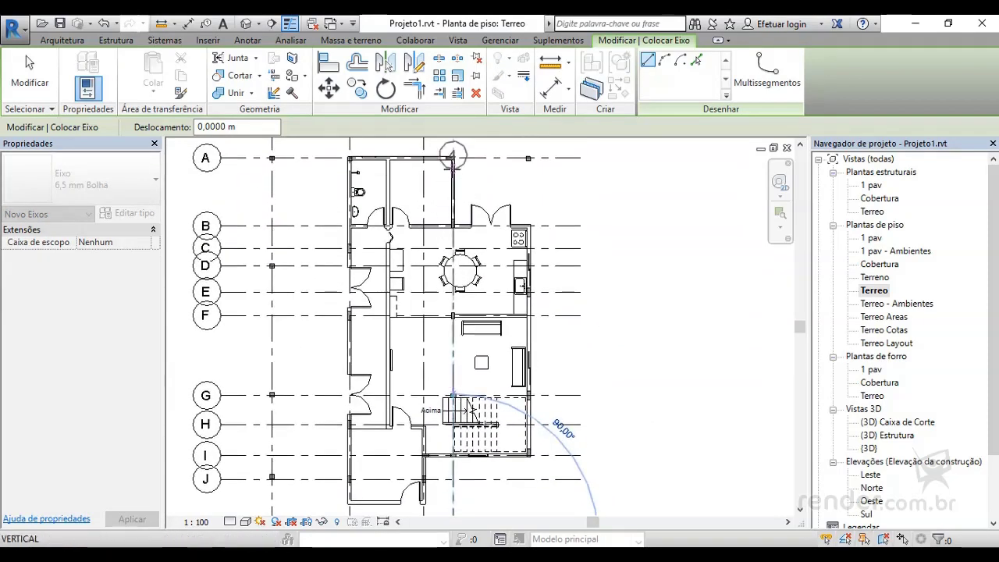
{"action": "middle_click_drag", "start_coordinate": [453, 165], "coordinate": [442, 333]}
{"action": "scroll", "coordinate": [438, 269], "scroll_direction": "up", "scroll_amount": 1}
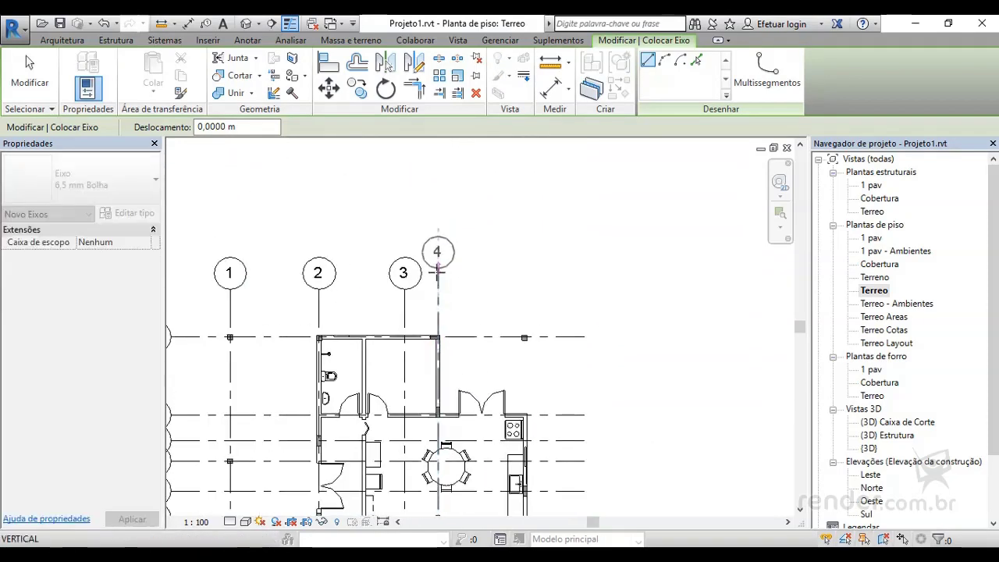
{"action": "scroll", "coordinate": [437, 269], "scroll_direction": "up", "scroll_amount": 2}
{"action": "left_click", "coordinate": [439, 298]}
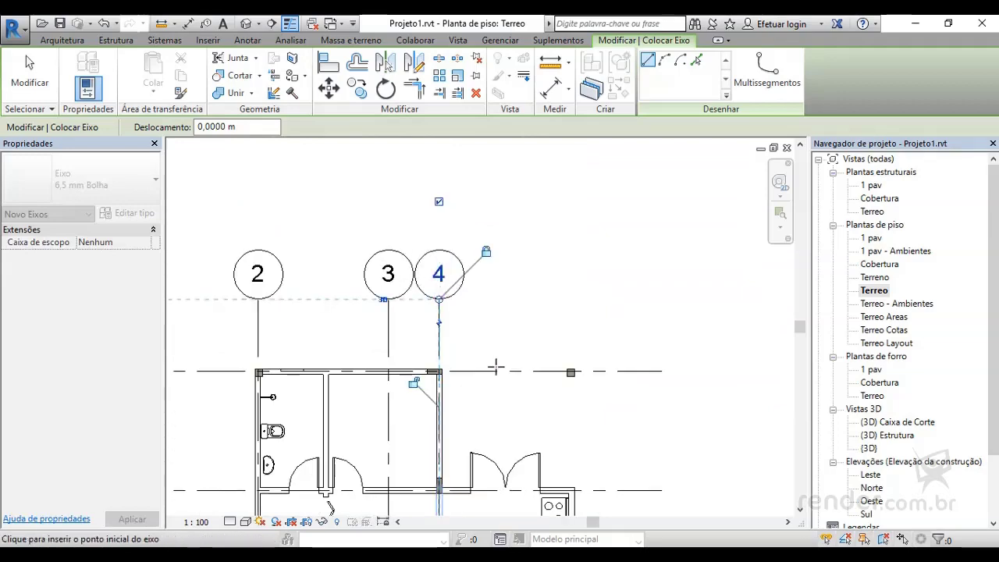
Step: Draw grid axis 5 along the right-hand wall, ending level with the other bubbles
{"action": "scroll", "coordinate": [499, 374], "scroll_direction": "down", "scroll_amount": 1}
{"action": "scroll", "coordinate": [530, 398], "scroll_direction": "down", "scroll_amount": 1}
{"action": "scroll", "coordinate": [546, 359], "scroll_direction": "down", "scroll_amount": 1}
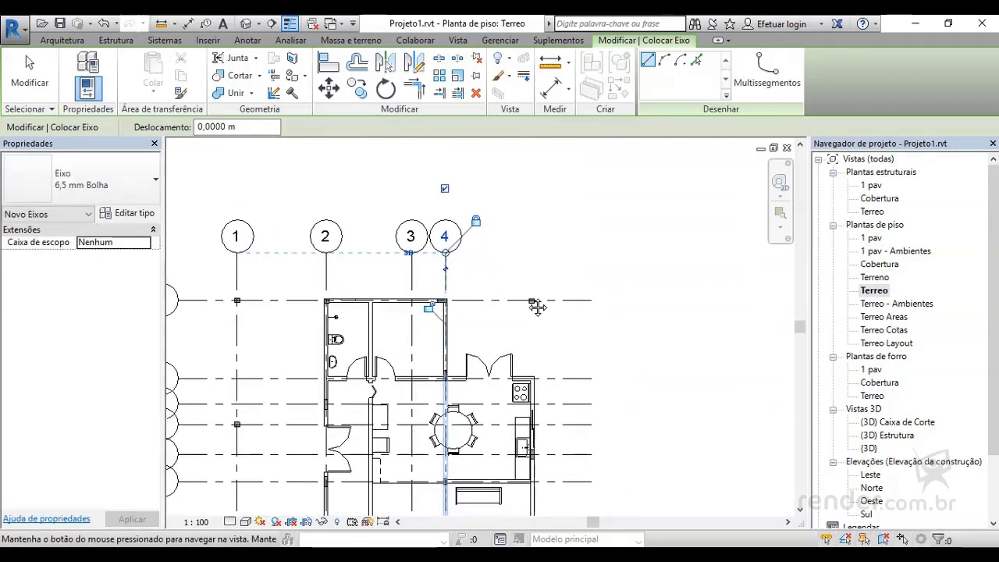
{"action": "middle_click_drag", "start_coordinate": [537, 306], "coordinate": [527, 196]}
{"action": "middle_click_drag", "start_coordinate": [578, 375], "coordinate": [624, 257]}
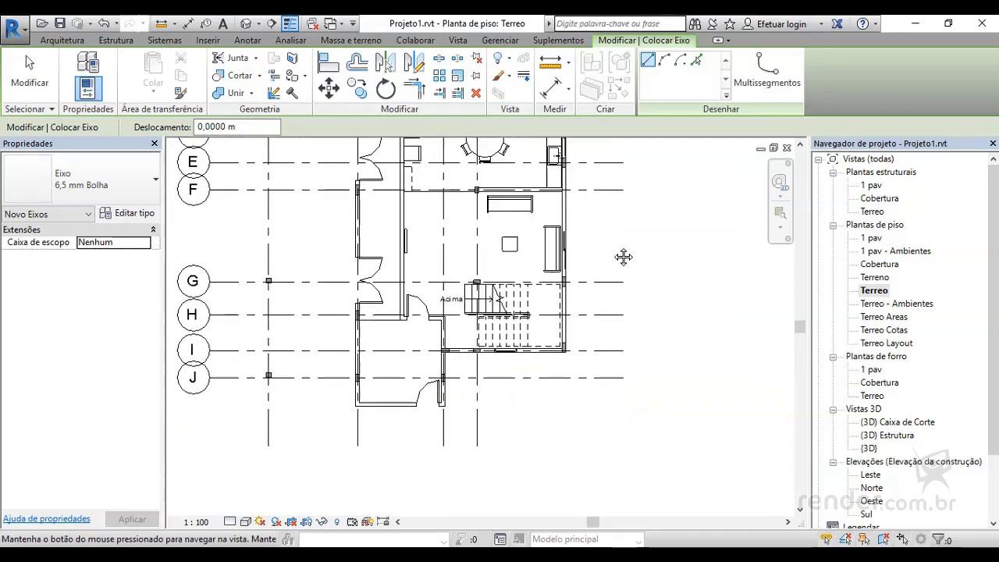
{"action": "scroll", "coordinate": [575, 438], "scroll_direction": "up", "scroll_amount": 2}
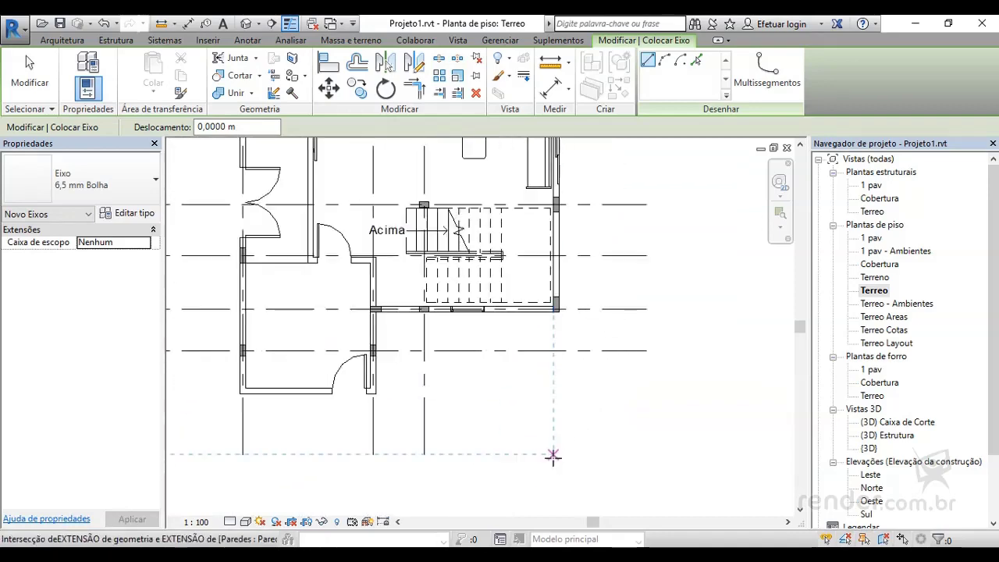
{"action": "left_click", "coordinate": [556, 458]}
{"action": "scroll", "coordinate": [581, 328], "scroll_direction": "down", "scroll_amount": 1}
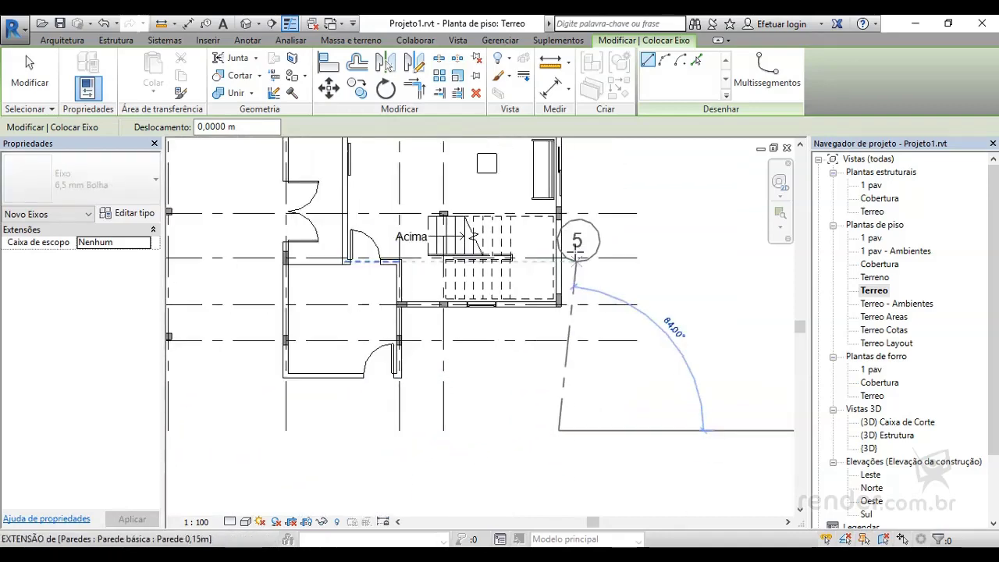
{"action": "scroll", "coordinate": [585, 357], "scroll_direction": "down", "scroll_amount": 2}
{"action": "middle_click_drag", "start_coordinate": [586, 357], "coordinate": [591, 419]}
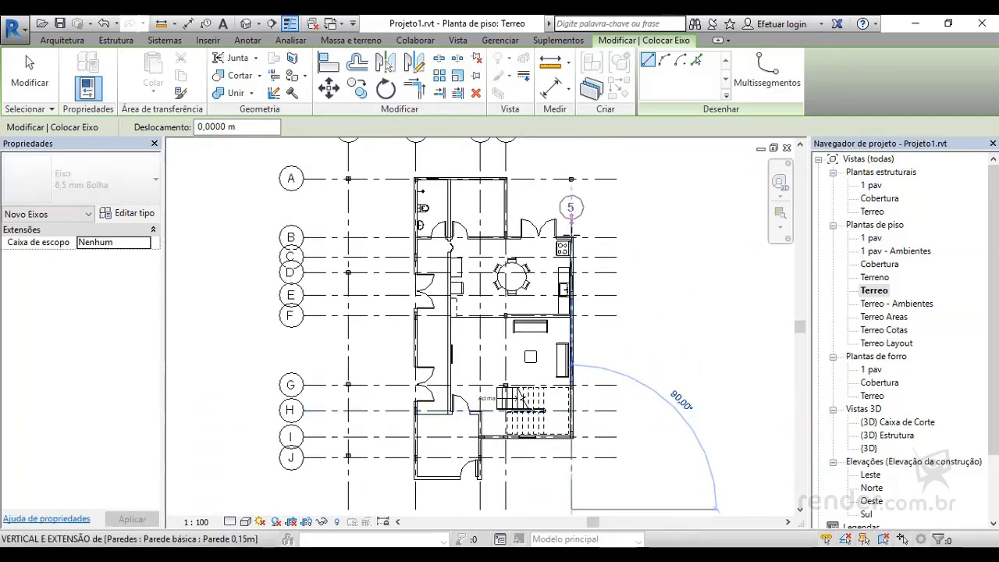
{"action": "middle_click_drag", "start_coordinate": [572, 136], "coordinate": [572, 231]}
{"action": "scroll", "coordinate": [571, 231], "scroll_direction": "up", "scroll_amount": 2}
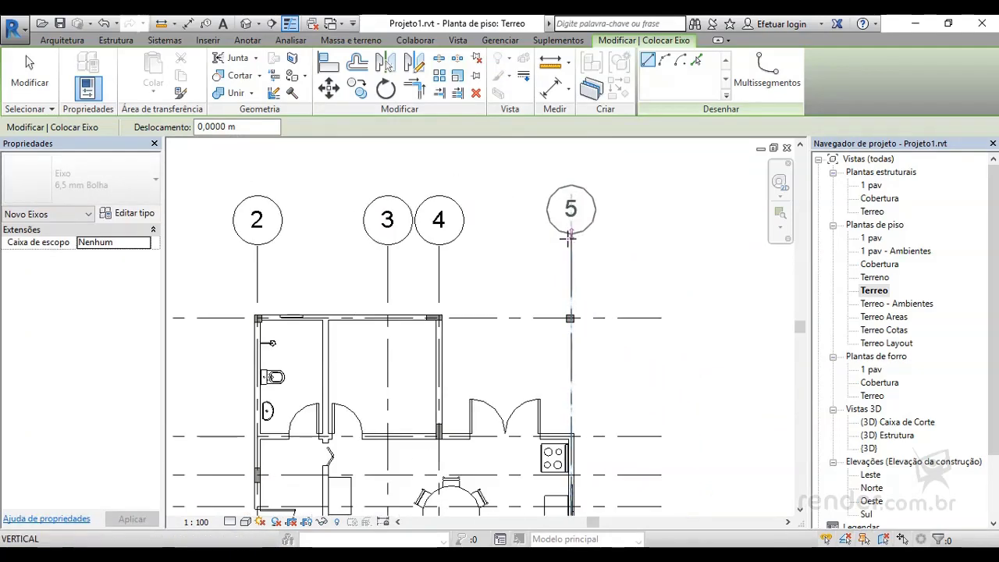
{"action": "left_click", "coordinate": [568, 245]}
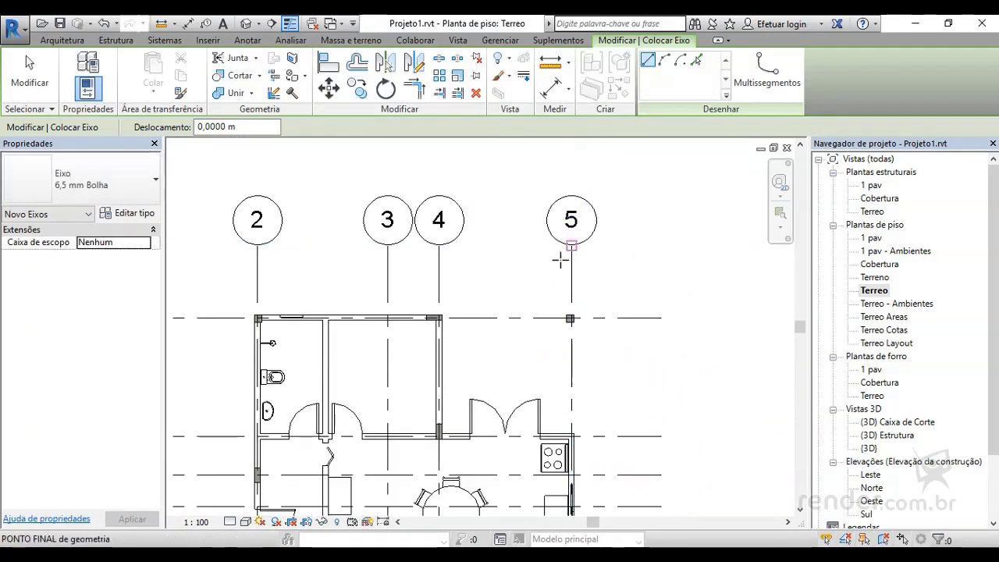
{"action": "key", "text": "Escape"}
{"action": "key", "text": "Escape"}
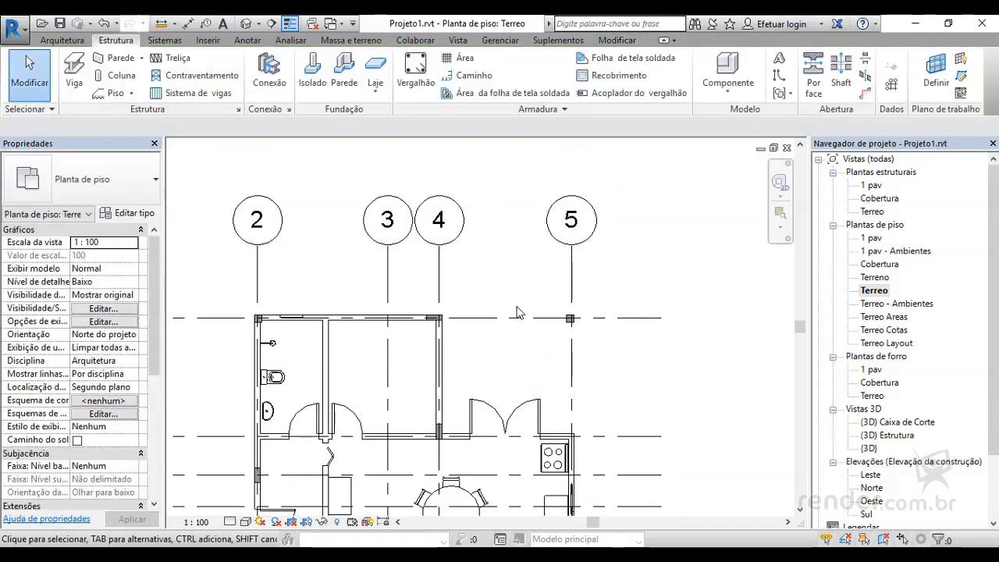
{"action": "scroll", "coordinate": [517, 312], "scroll_direction": "down", "scroll_amount": 3}
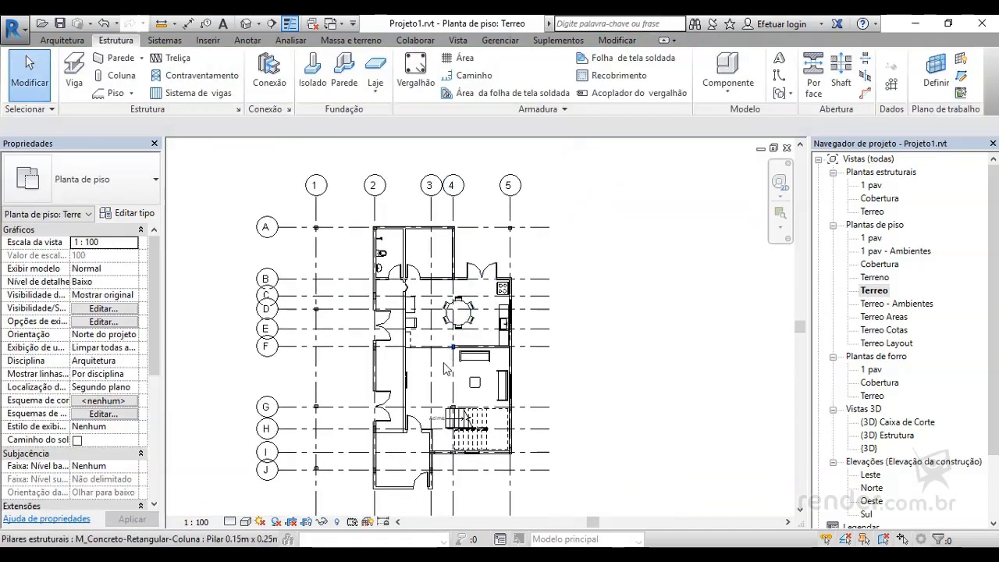
{"action": "scroll", "coordinate": [444, 371], "scroll_direction": "up", "scroll_amount": 1}
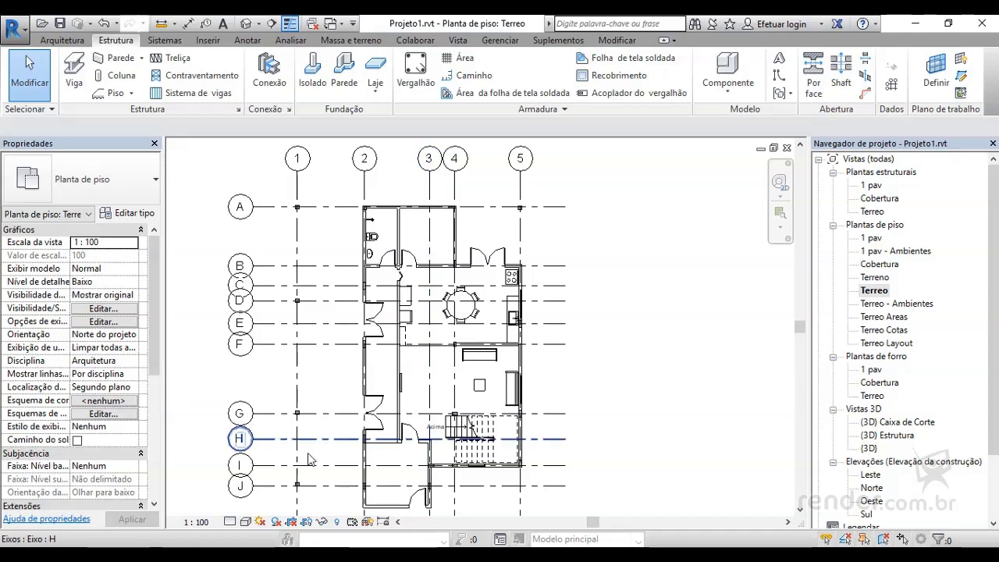
{"action": "middle_click_drag", "start_coordinate": [256, 465], "coordinate": [262, 465]}
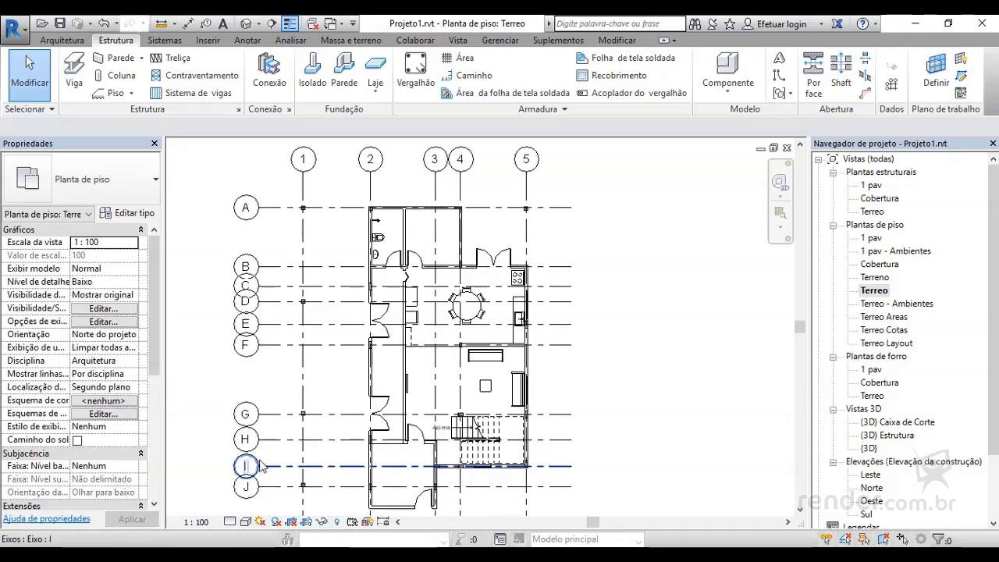
{"action": "scroll", "coordinate": [425, 497], "scroll_direction": "up", "scroll_amount": 1}
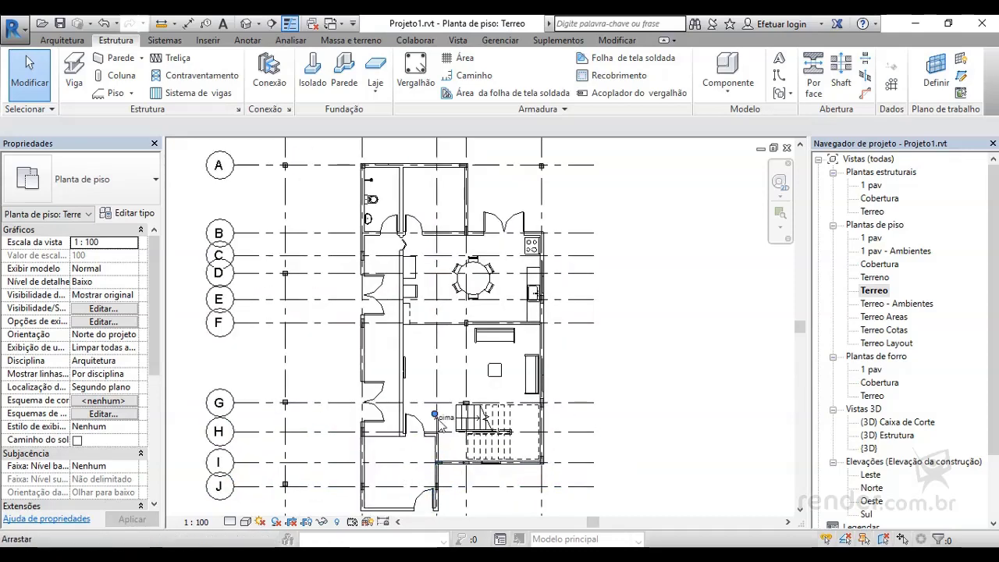
{"action": "scroll", "coordinate": [441, 494], "scroll_direction": "up", "scroll_amount": 5}
{"action": "scroll", "coordinate": [426, 491], "scroll_direction": "down", "scroll_amount": 2}
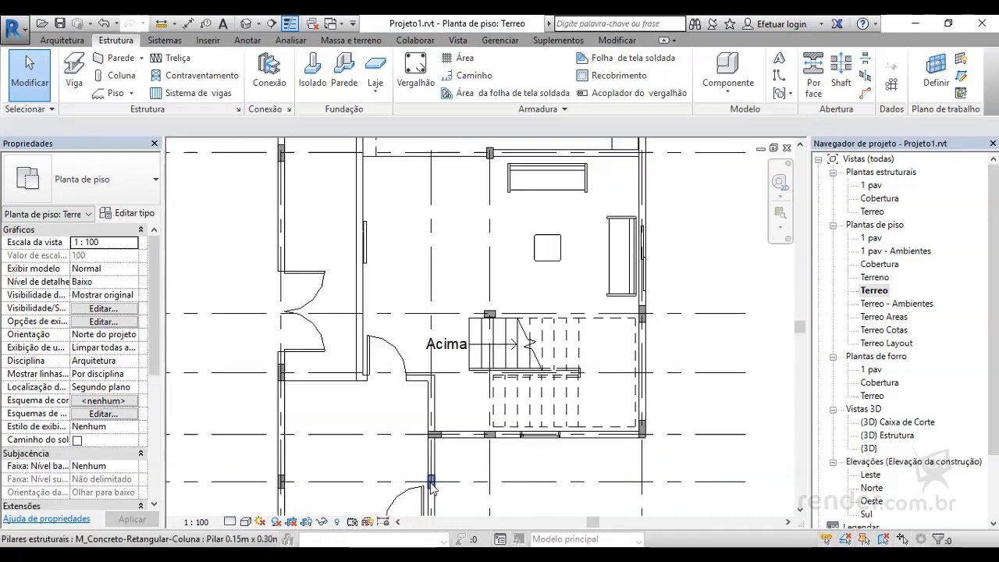
{"action": "scroll", "coordinate": [422, 490], "scroll_direction": "down", "scroll_amount": 2}
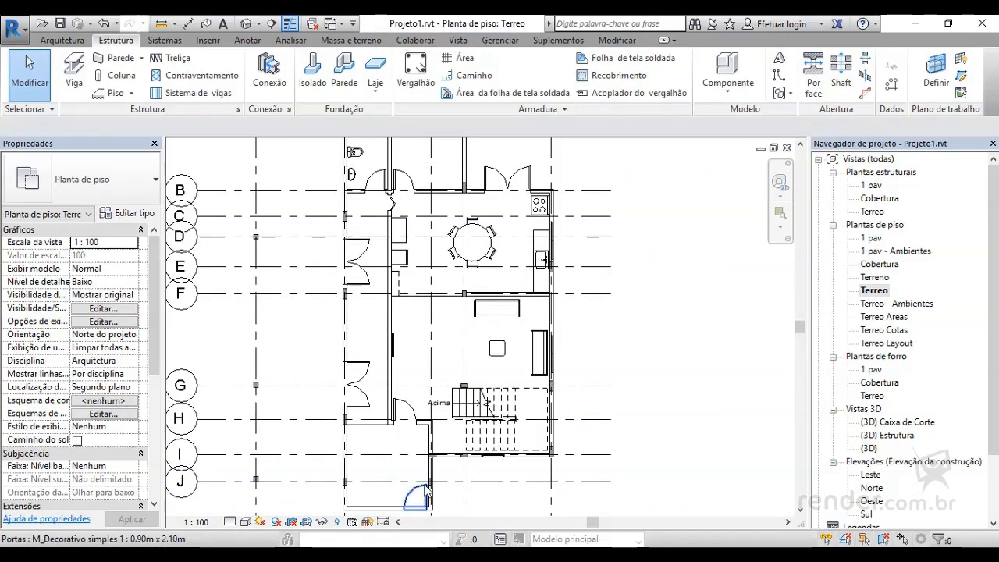
{"action": "middle_click_drag", "start_coordinate": [449, 279], "coordinate": [469, 399]}
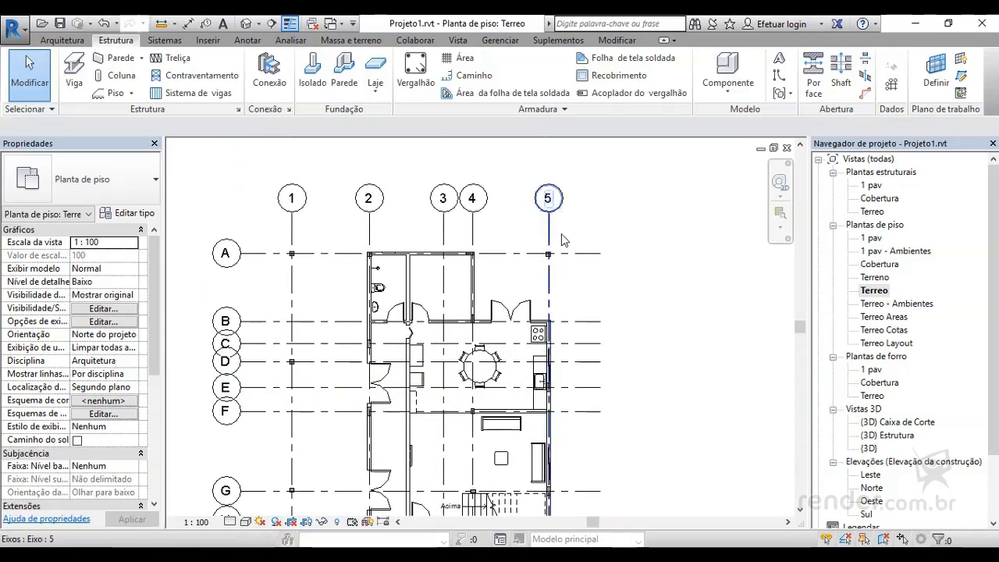
{"action": "scroll", "coordinate": [546, 394], "scroll_direction": "up", "scroll_amount": 4}
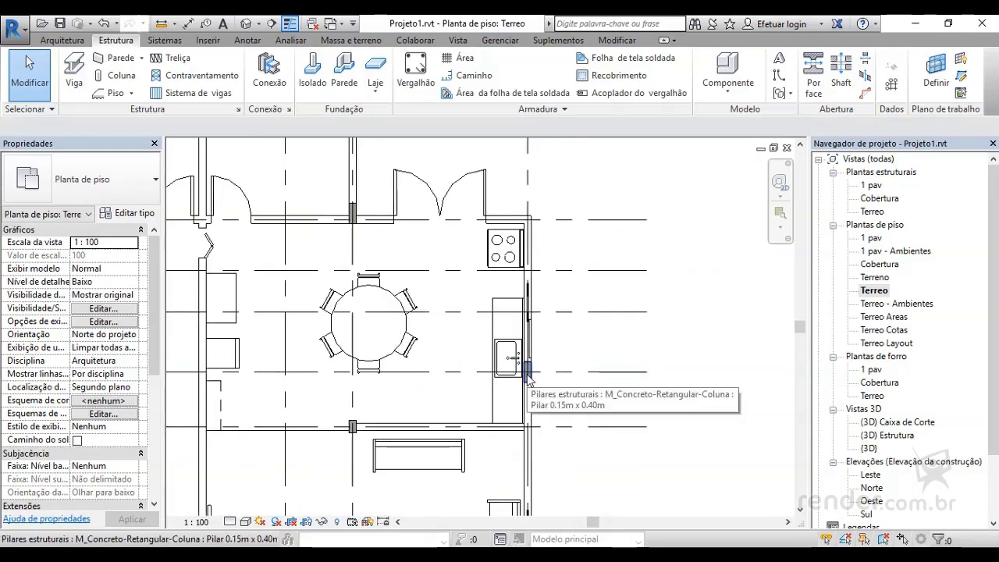
{"action": "scroll", "coordinate": [527, 367], "scroll_direction": "down", "scroll_amount": 2}
{"action": "scroll", "coordinate": [515, 390], "scroll_direction": "down", "scroll_amount": 2}
{"action": "scroll", "coordinate": [480, 414], "scroll_direction": "down", "scroll_amount": 1}
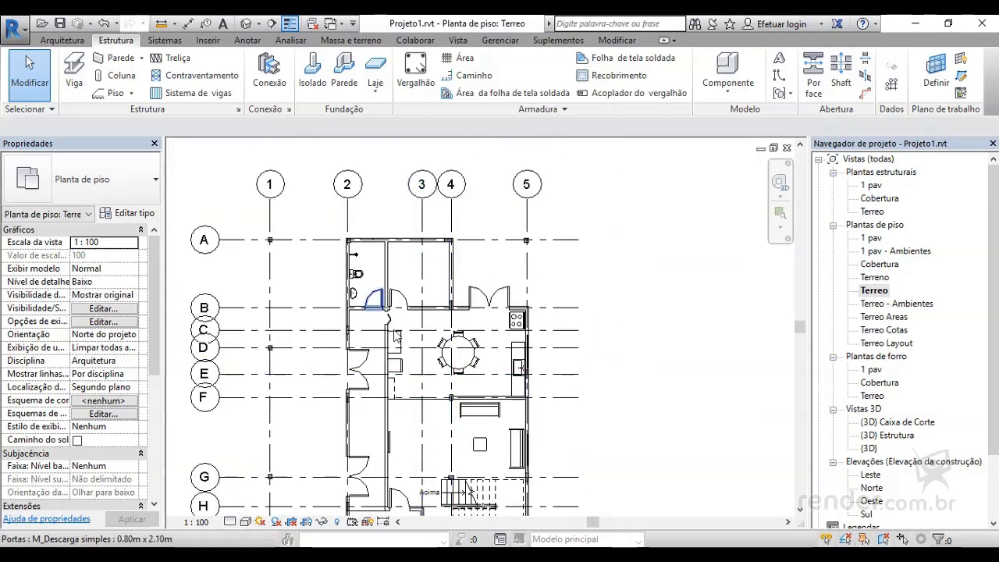
{"action": "scroll", "coordinate": [437, 367], "scroll_direction": "down", "scroll_amount": 1}
{"action": "scroll", "coordinate": [425, 328], "scroll_direction": "down", "scroll_amount": 1}
{"action": "scroll", "coordinate": [417, 297], "scroll_direction": "down", "scroll_amount": 1}
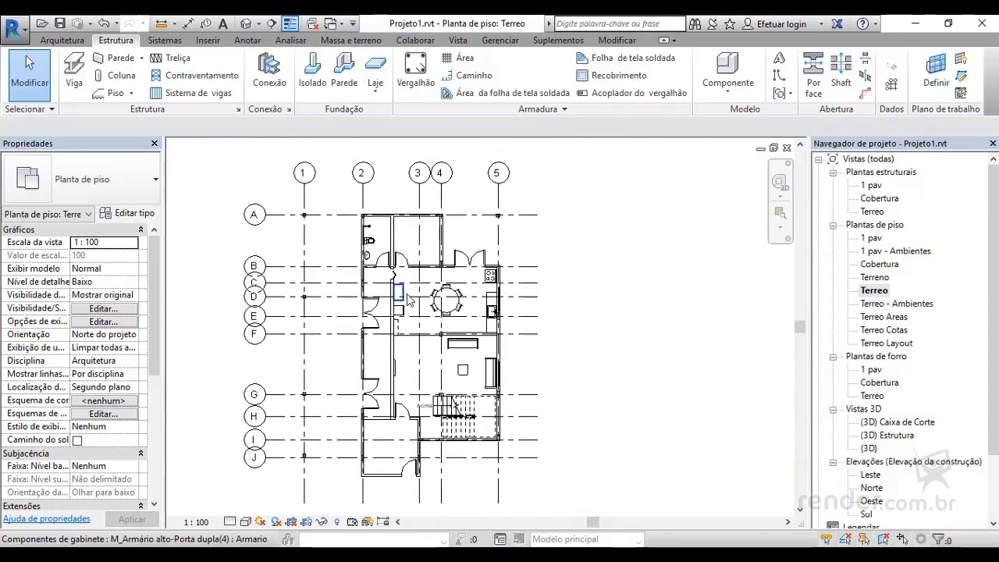
{"action": "middle_click_drag", "start_coordinate": [590, 317], "coordinate": [637, 309]}
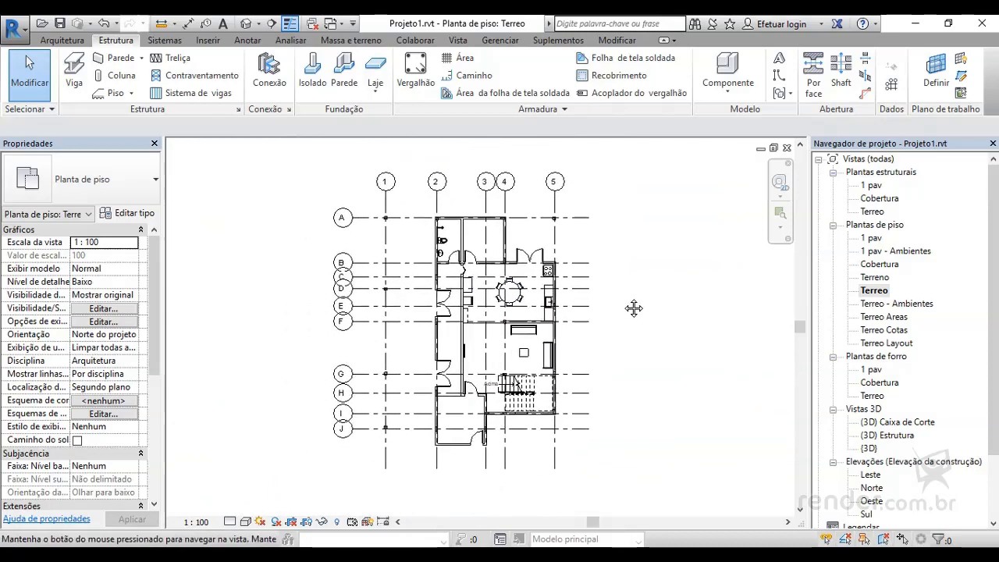
{"action": "double_click", "coordinate": [880, 238]}
{"action": "scroll", "coordinate": [606, 339], "scroll_direction": "down", "scroll_amount": 3}
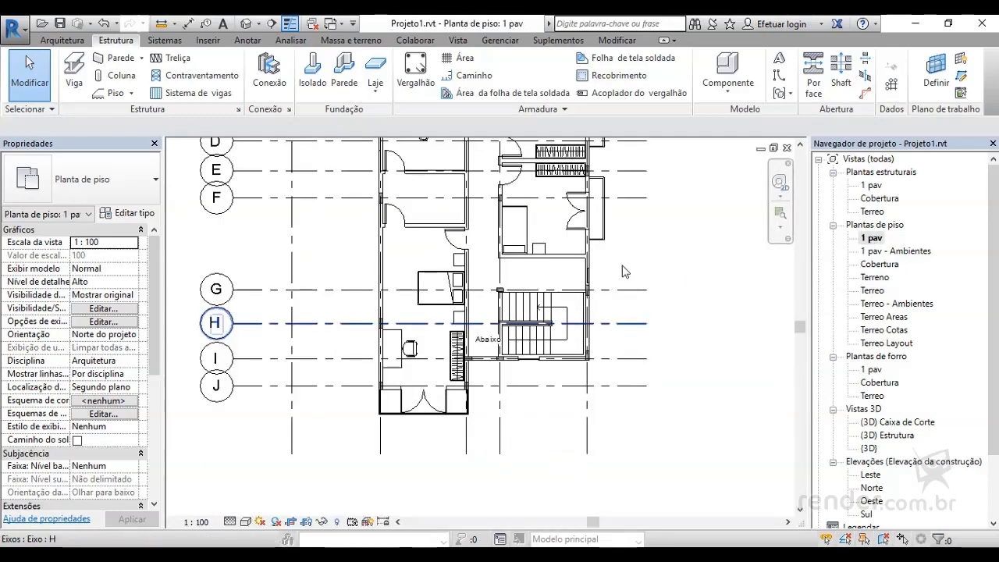
{"action": "scroll", "coordinate": [606, 340], "scroll_direction": "down", "scroll_amount": 2}
{"action": "middle_click_drag", "start_coordinate": [606, 339], "coordinate": [604, 398]}
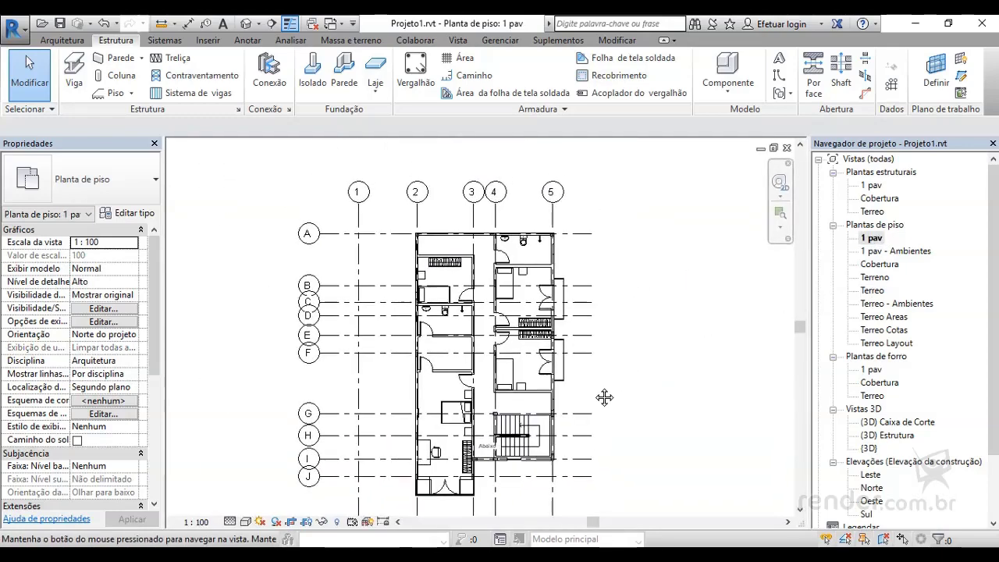
{"action": "double_click", "coordinate": [876, 264]}
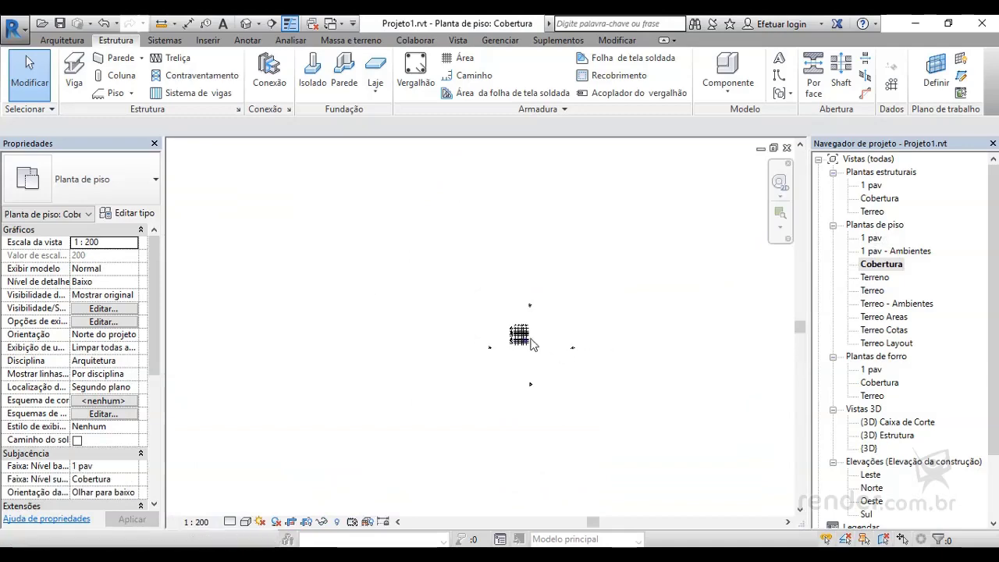
{"action": "scroll", "coordinate": [530, 343], "scroll_direction": "up", "scroll_amount": 2}
{"action": "scroll", "coordinate": [530, 343], "scroll_direction": "up", "scroll_amount": 2}
{"action": "scroll", "coordinate": [538, 343], "scroll_direction": "up", "scroll_amount": 2}
{"action": "scroll", "coordinate": [573, 344], "scroll_direction": "up", "scroll_amount": 3}
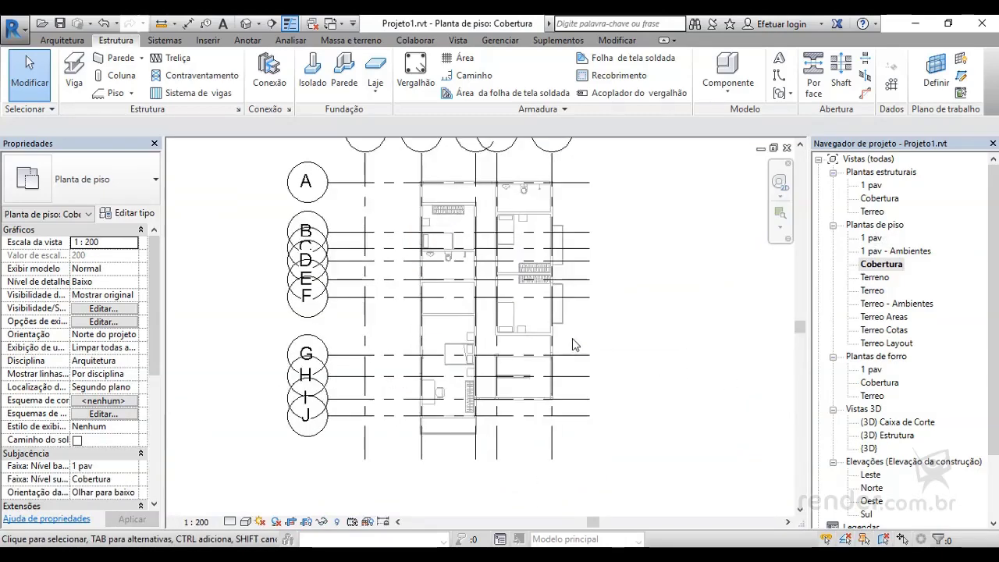
{"action": "middle_click_drag", "start_coordinate": [573, 344], "coordinate": [552, 408]}
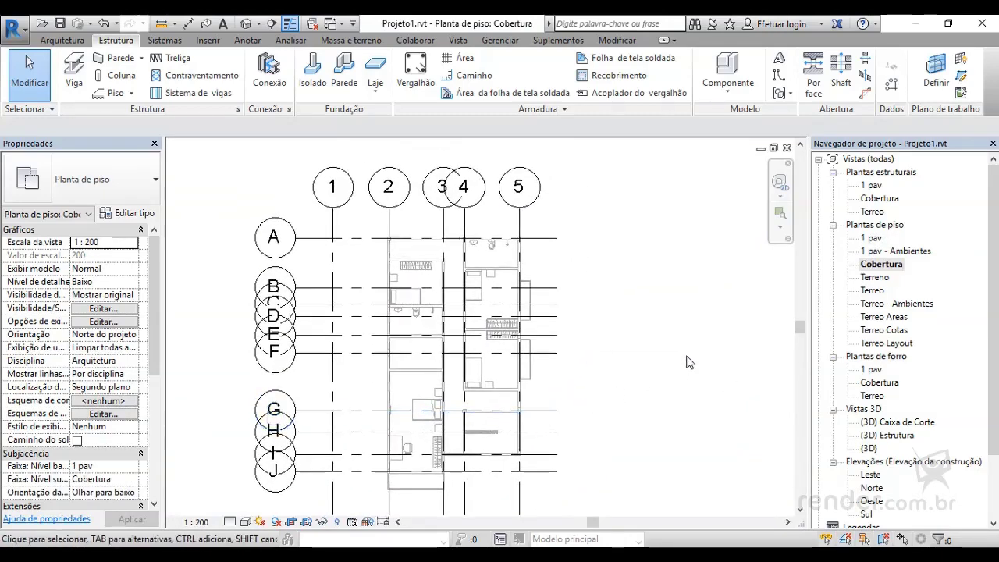
{"action": "double_click", "coordinate": [872, 290]}
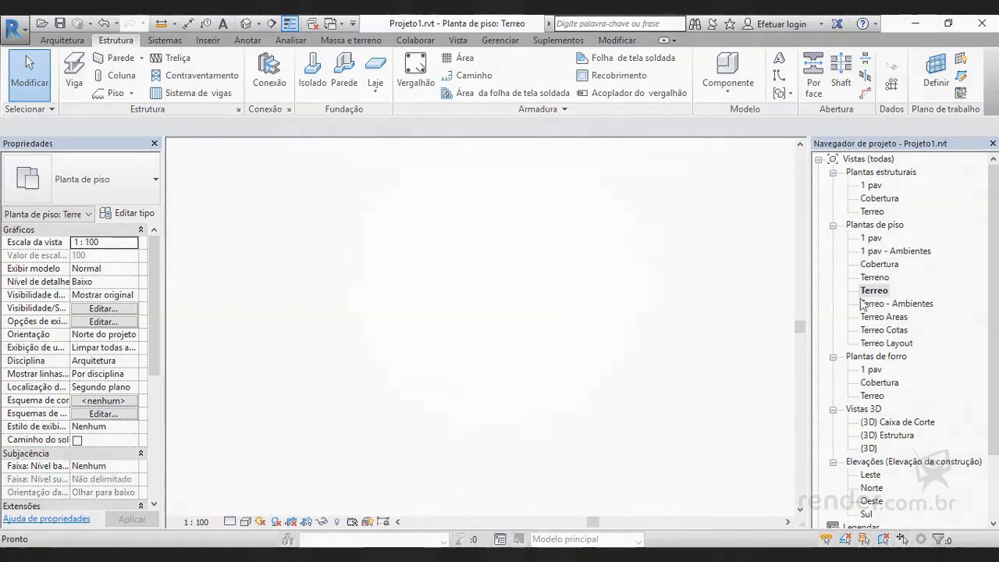